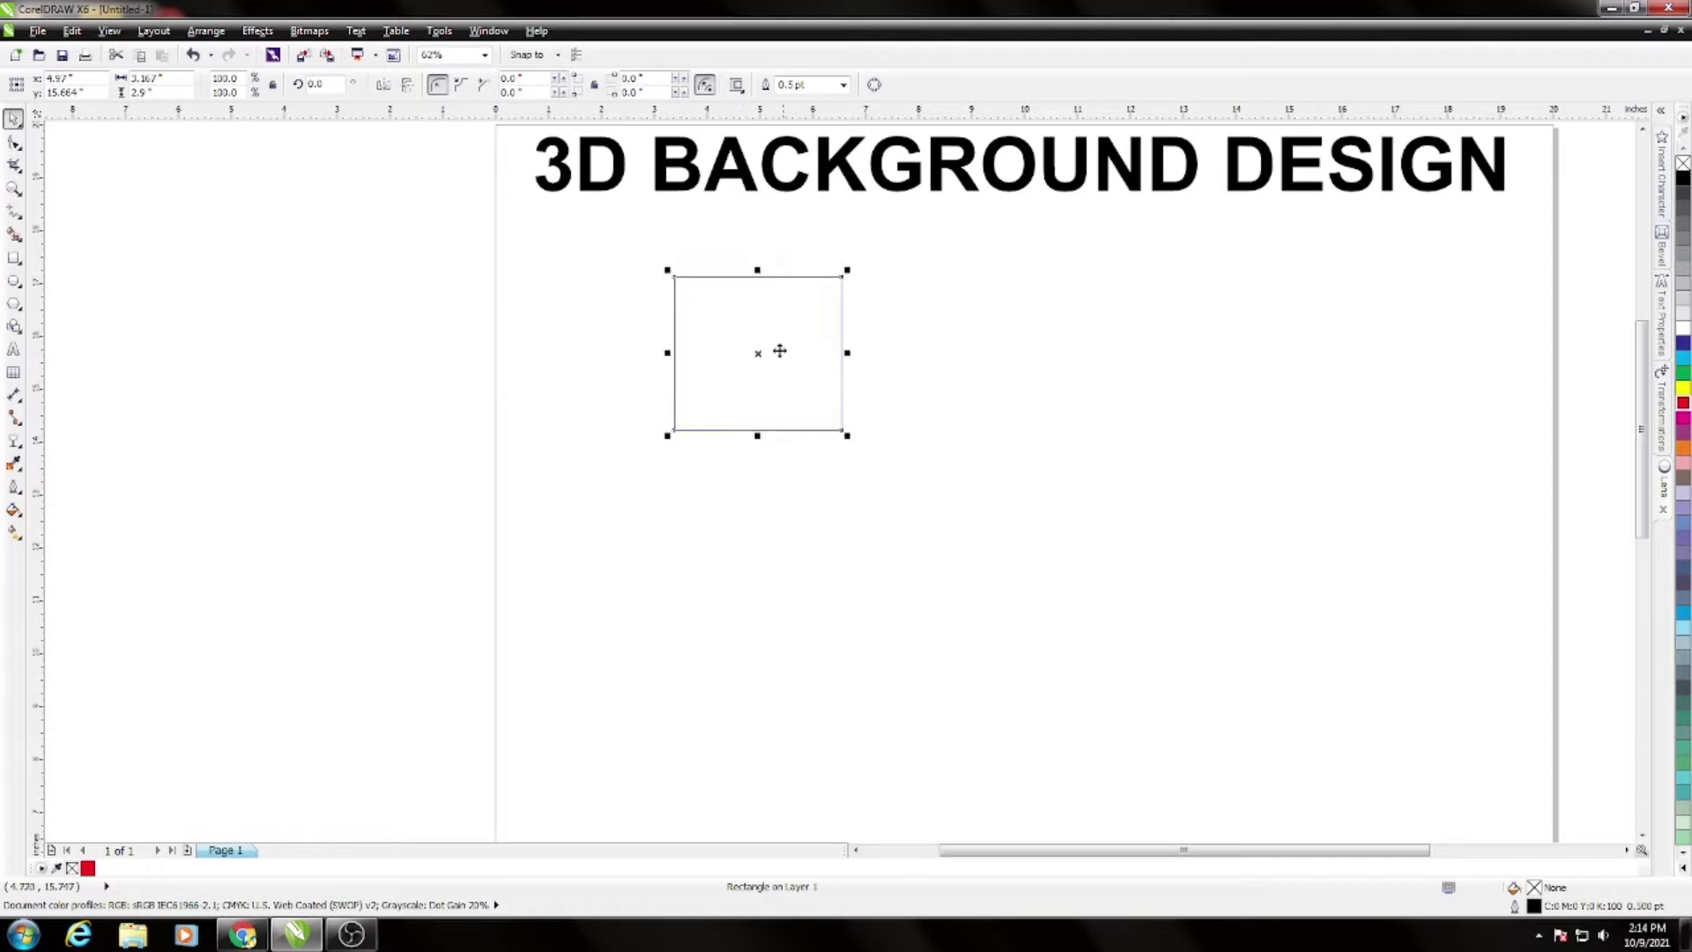
Draw a vertical line about 4.3 inches long through the rectangle, extending past its upper and lower edges
scroll(786, 323, up, 2)
click(14, 211)
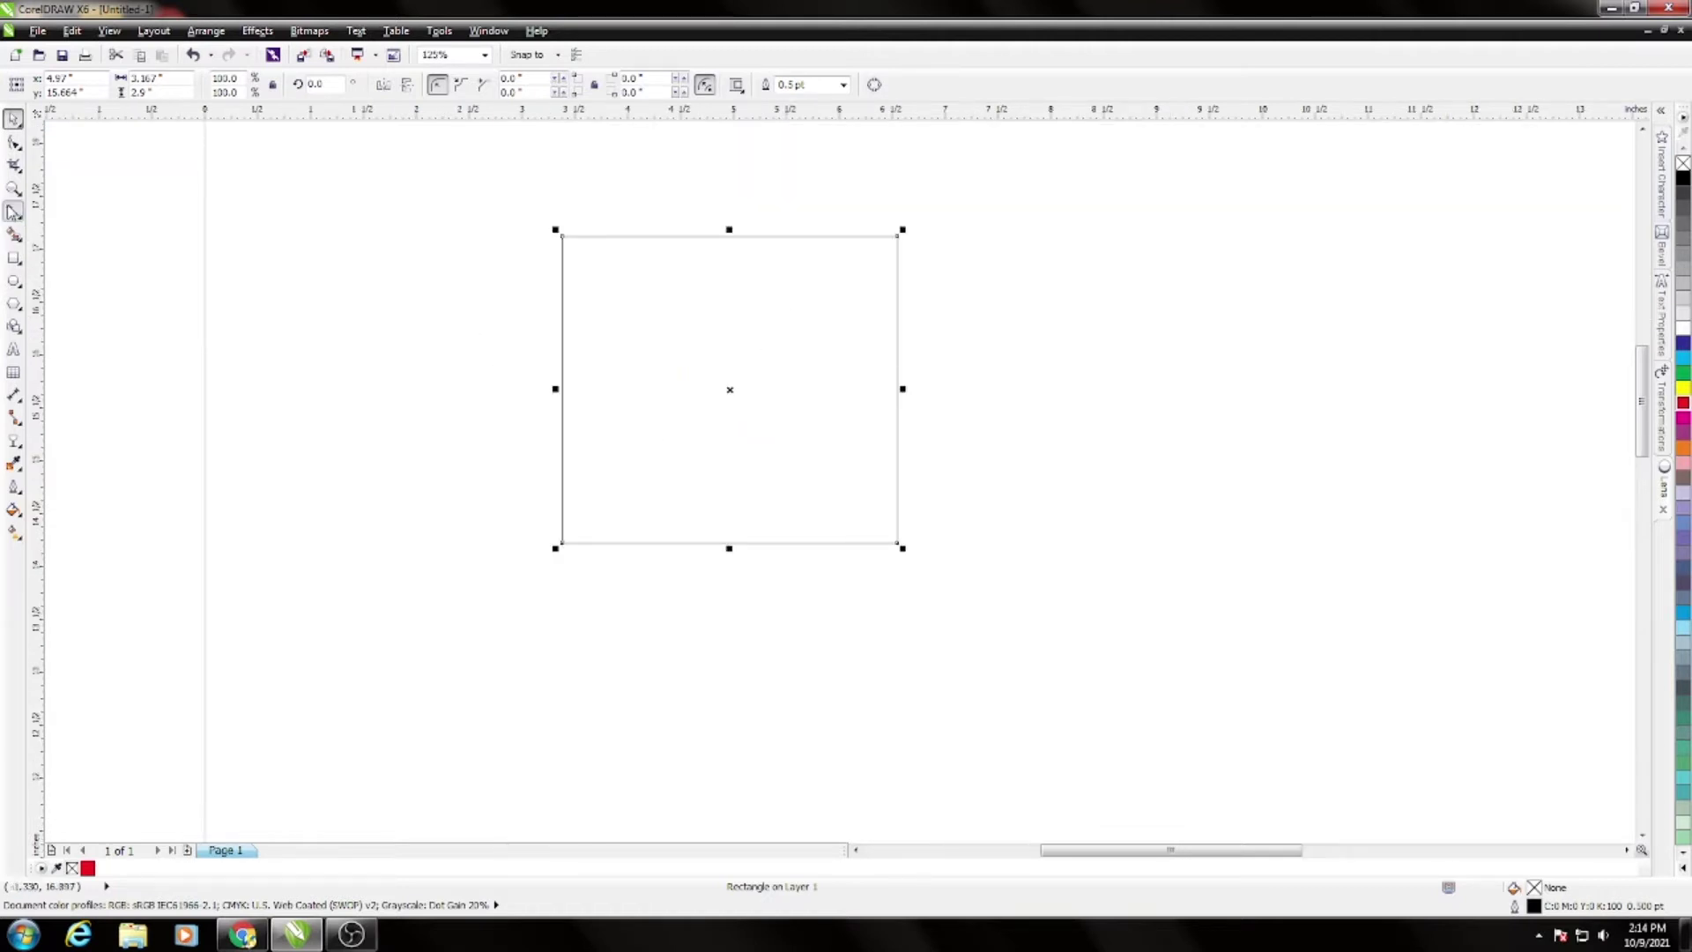
click(716, 171)
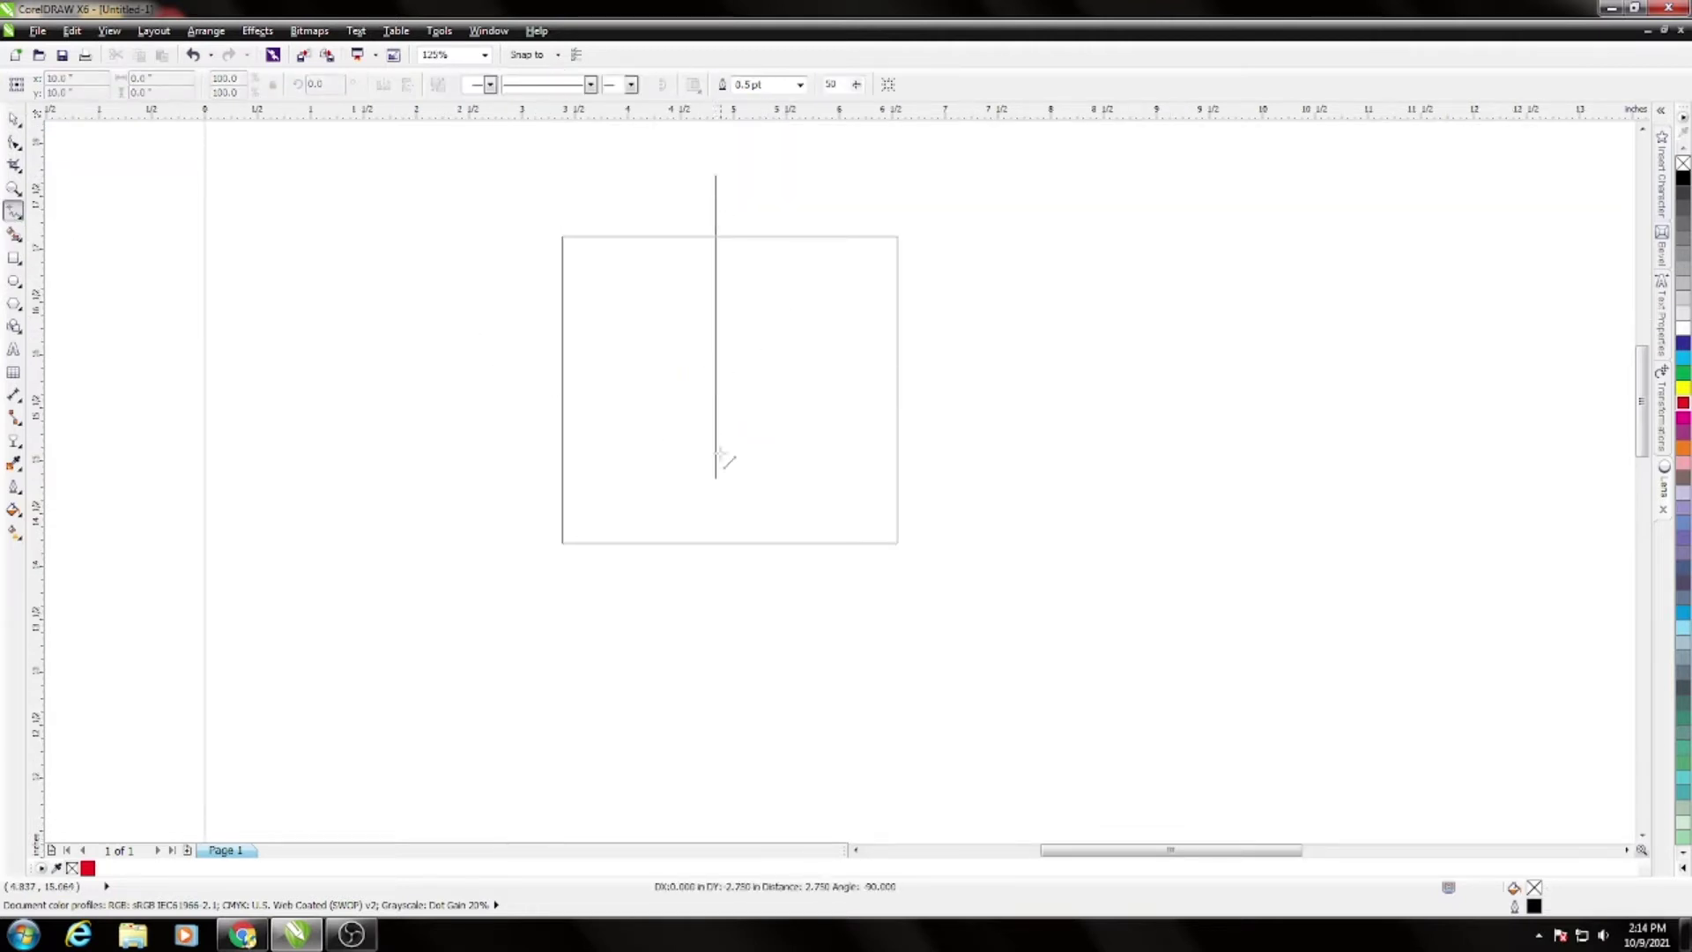
click(715, 638)
Align the centers of the vertical line and the rectangle both horizontally and vertically
key(space)
key(ctrl+a)
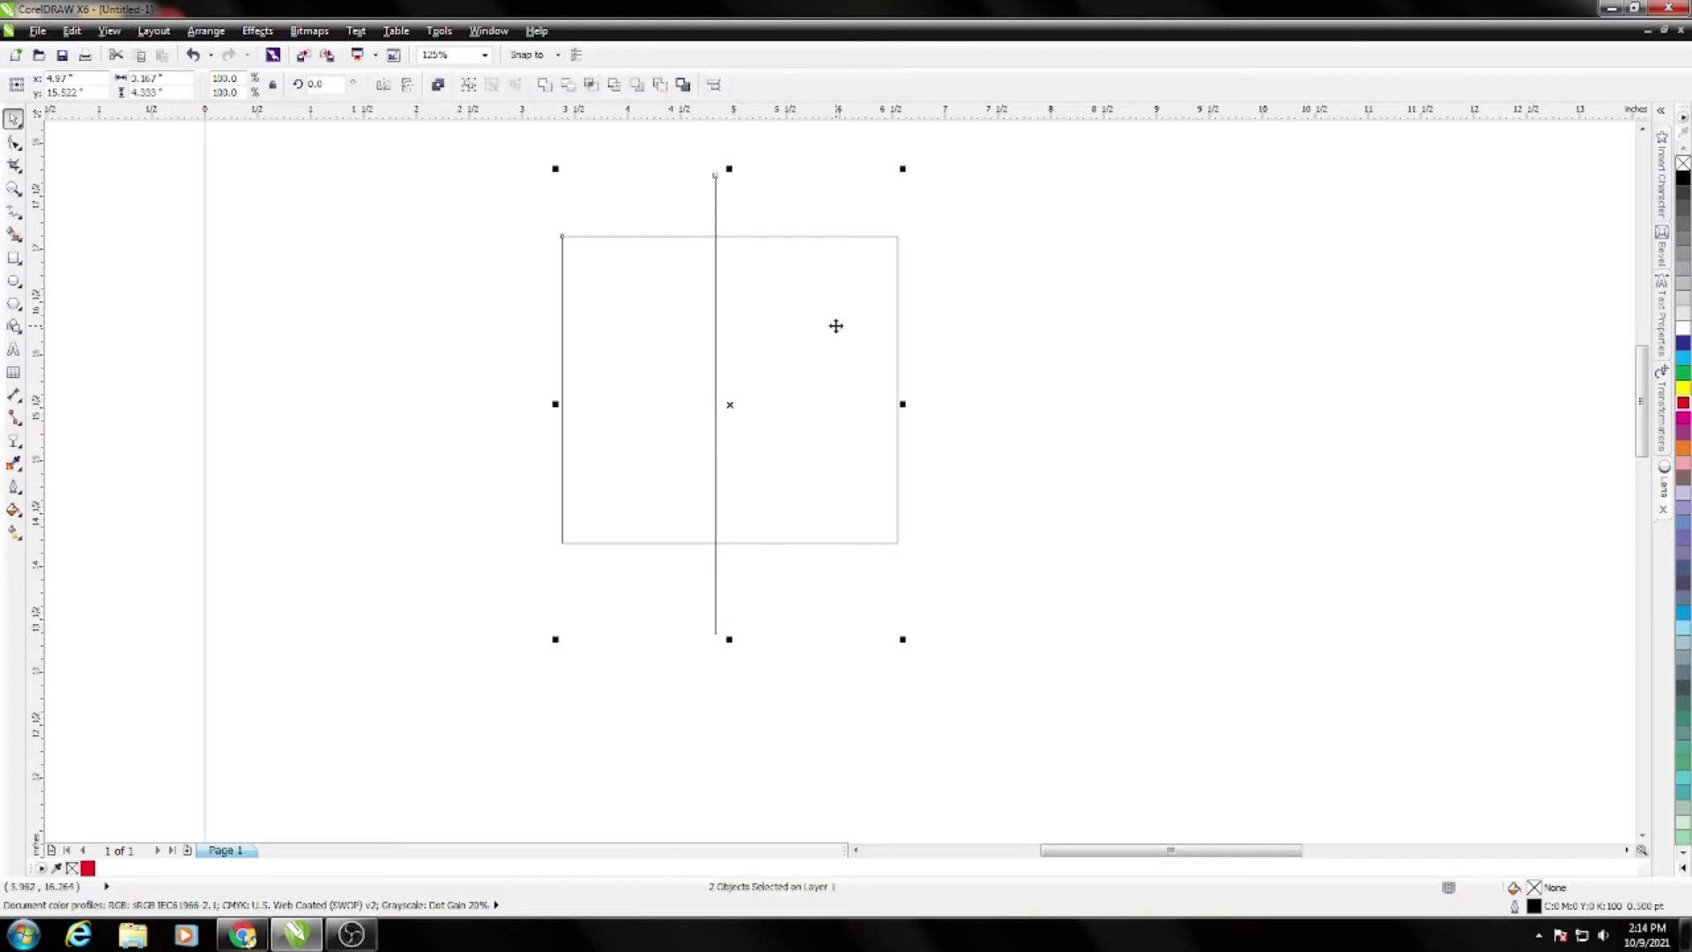
key(c)
key(e)
click(762, 636)
Convert the rectangle to curves
click(692, 499)
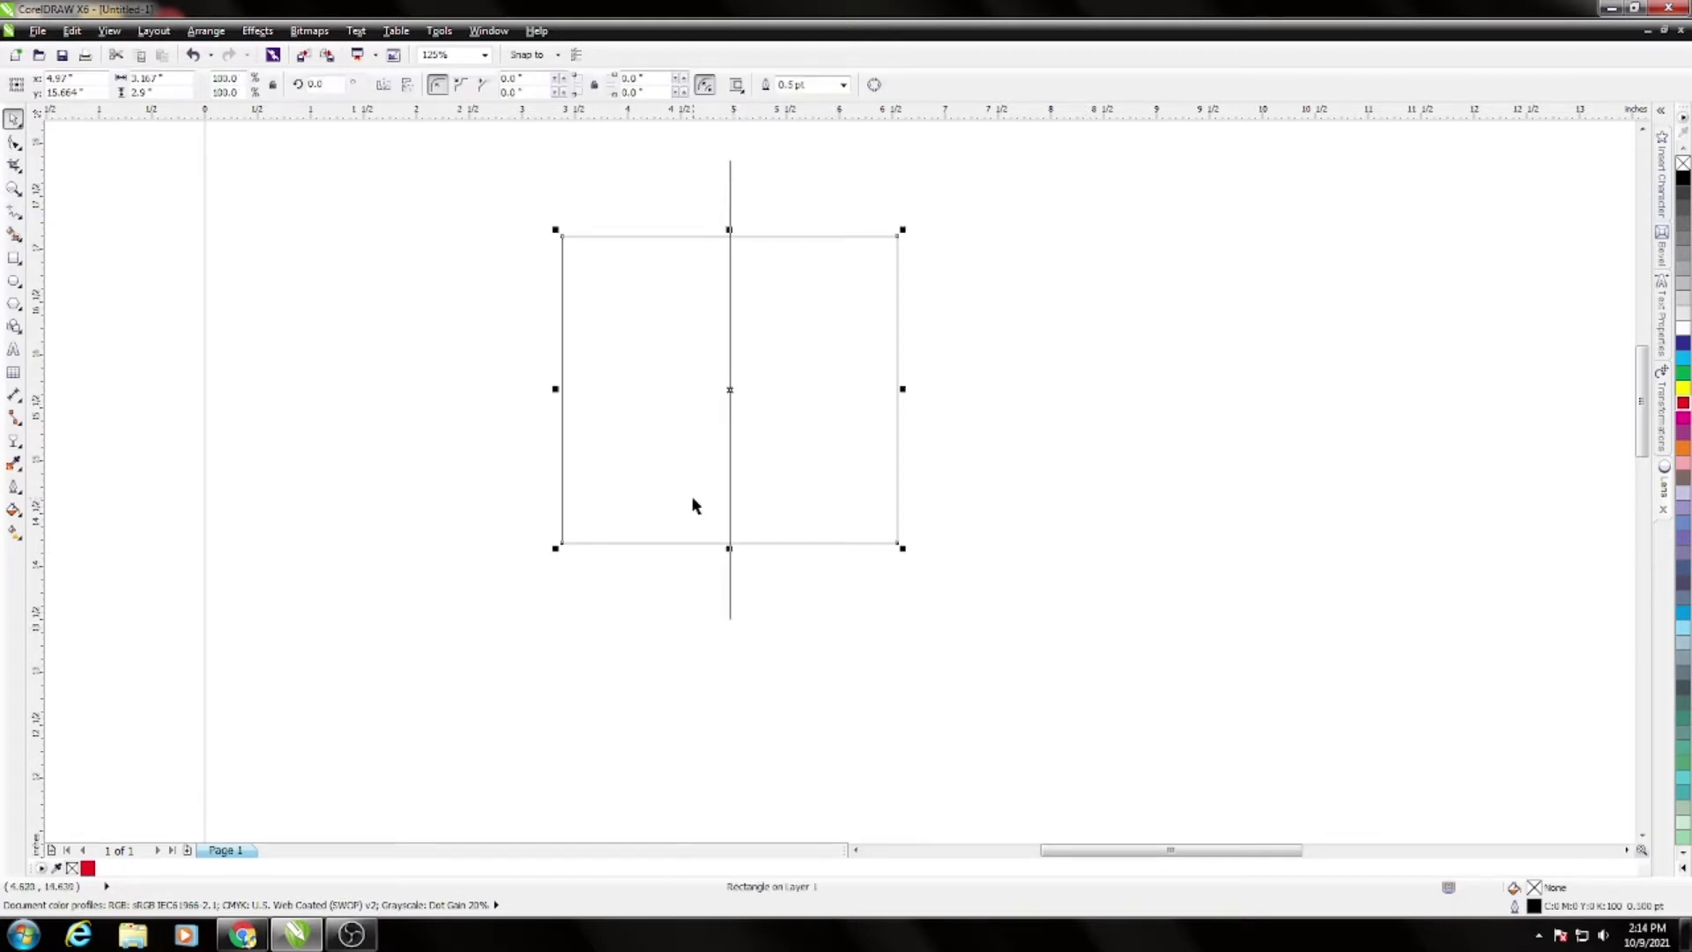
click(695, 501)
click(257, 30)
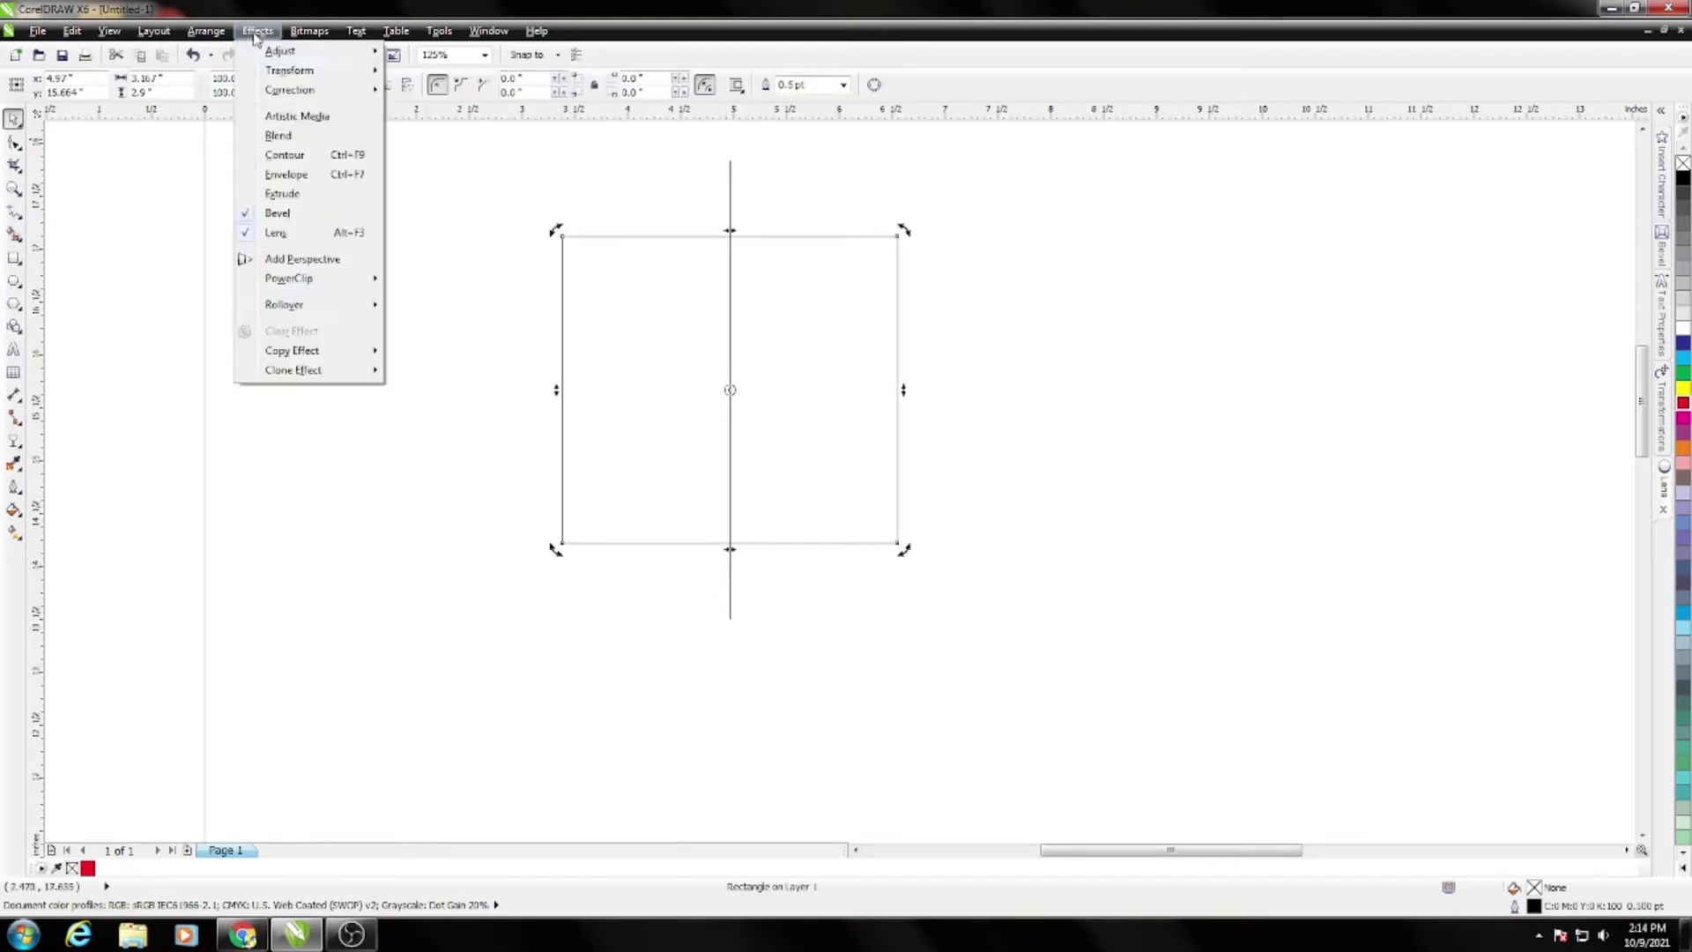
mouse_move(203, 32)
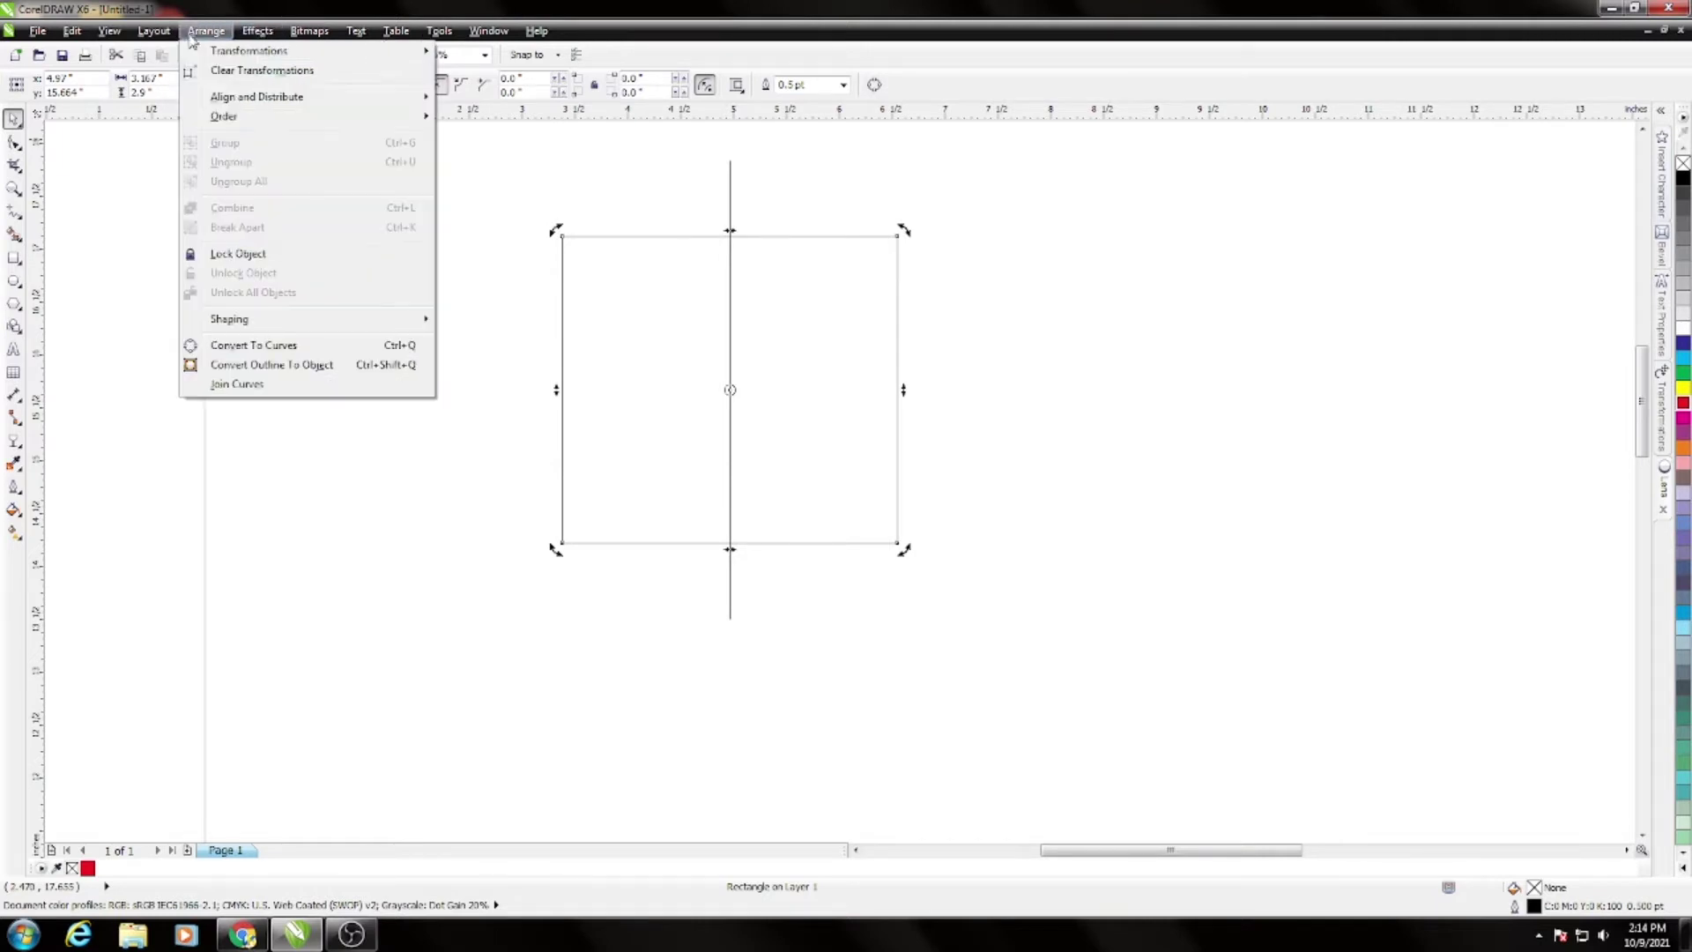
click(256, 346)
Add a node on the rectangle's lower edge exactly where the vertical line crosses it
key(F10)
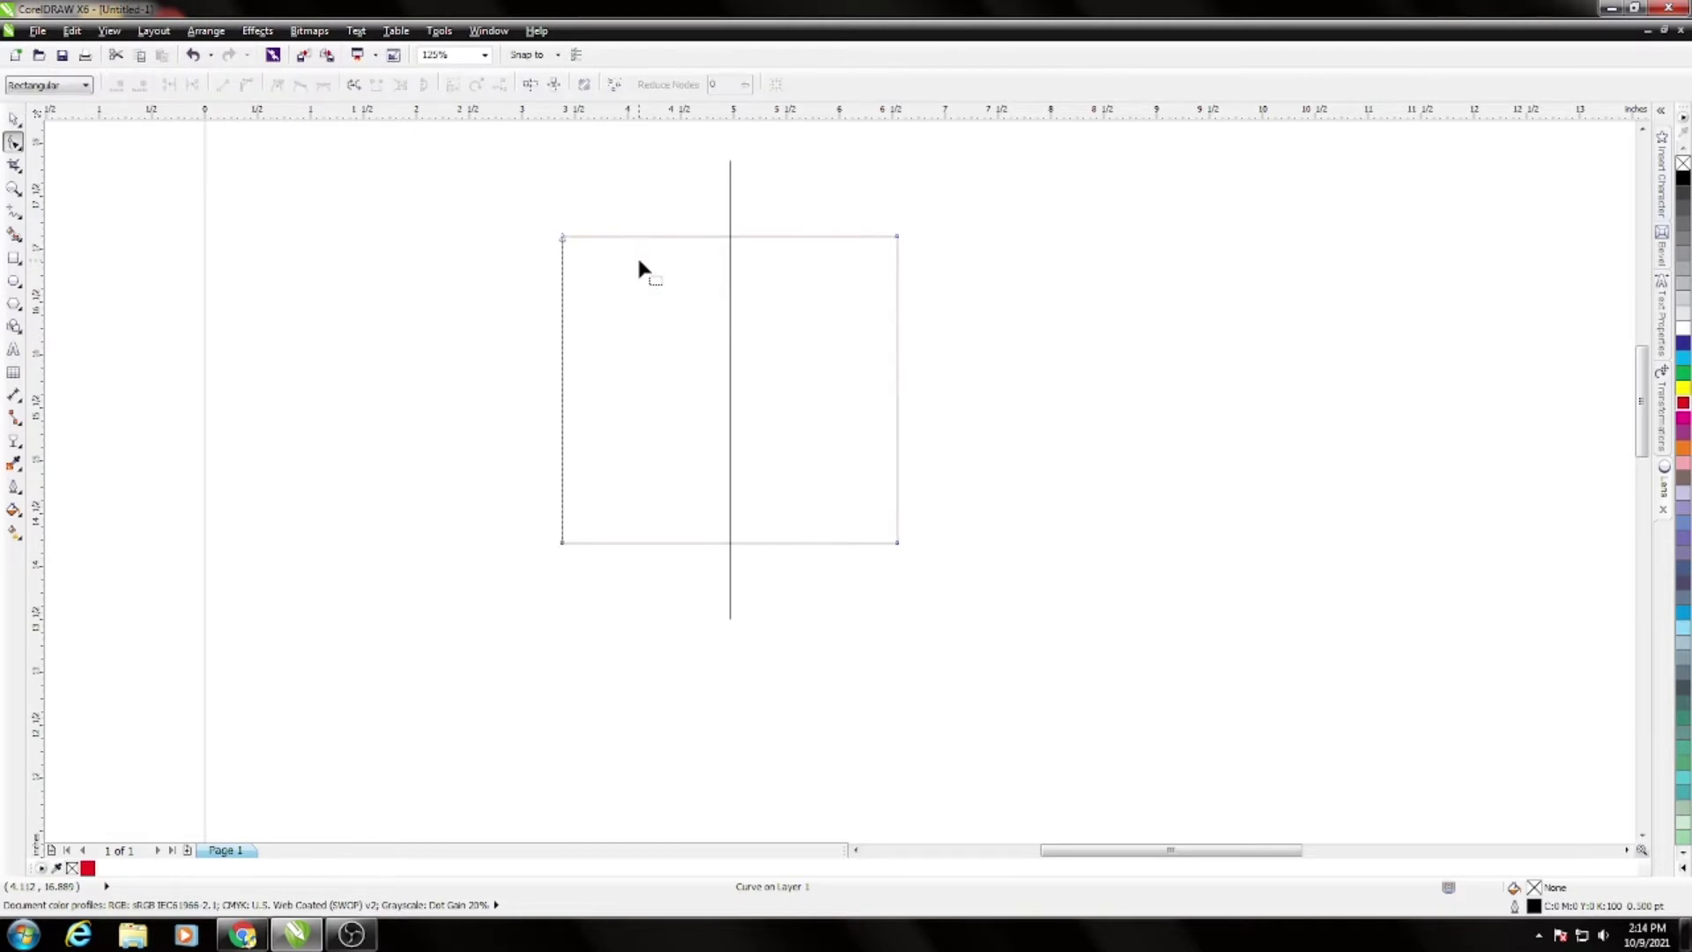
scroll(721, 550, up, 6)
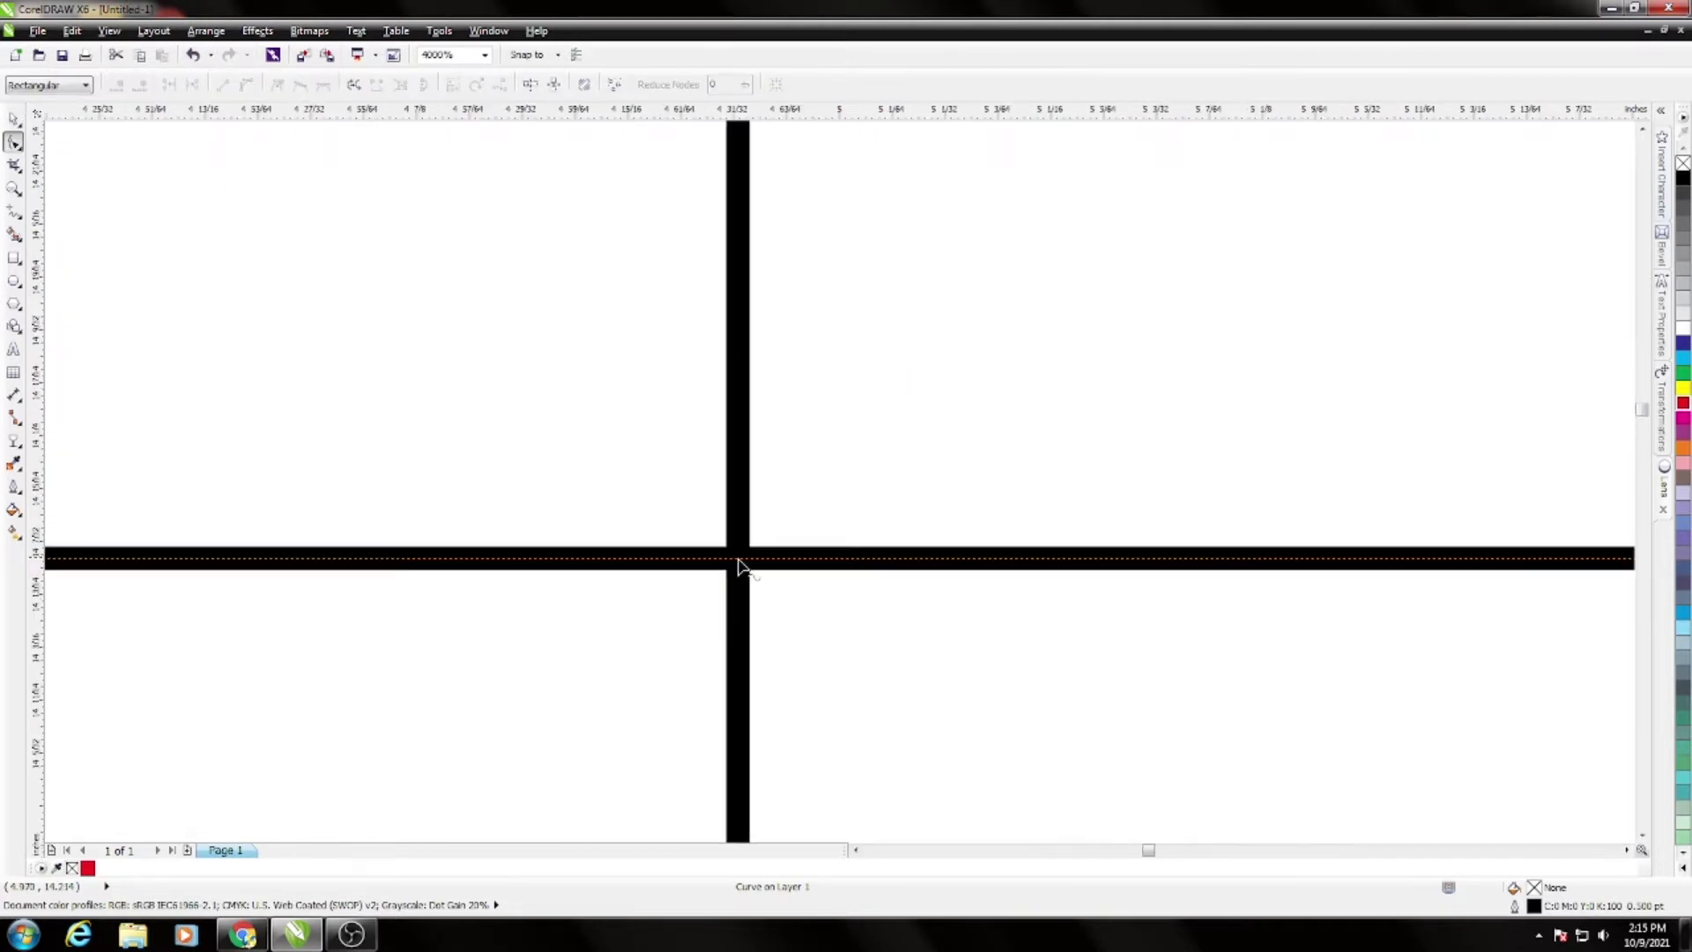
click(737, 562)
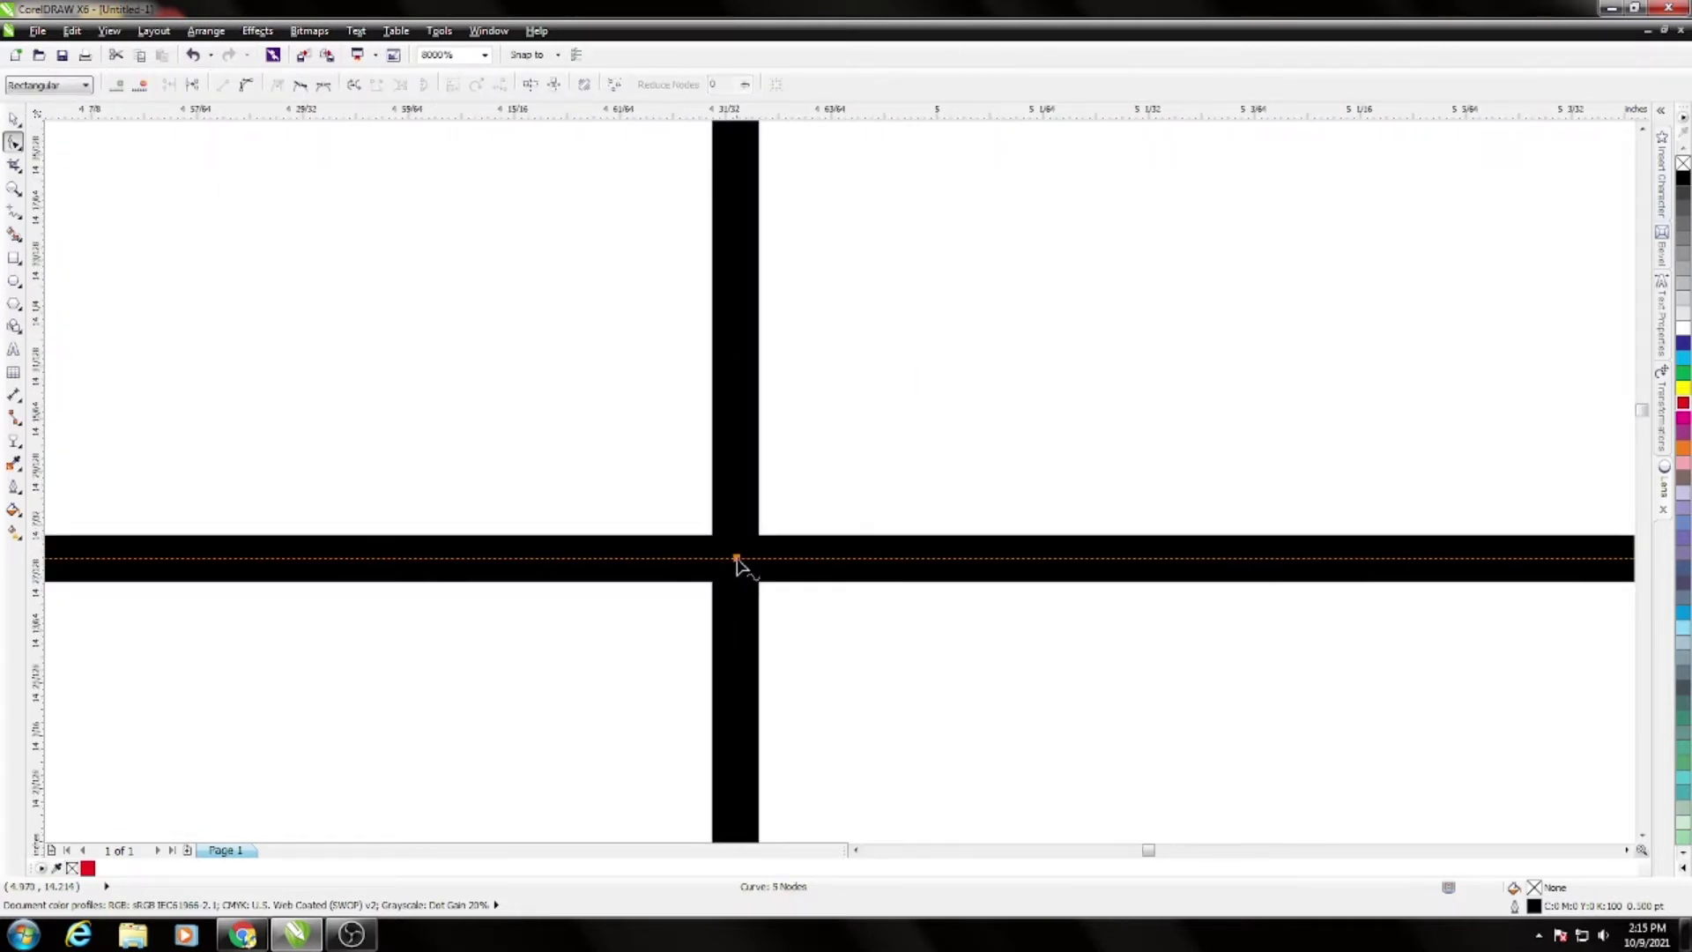
scroll(734, 562, down, 4)
scroll(681, 596, down, 2)
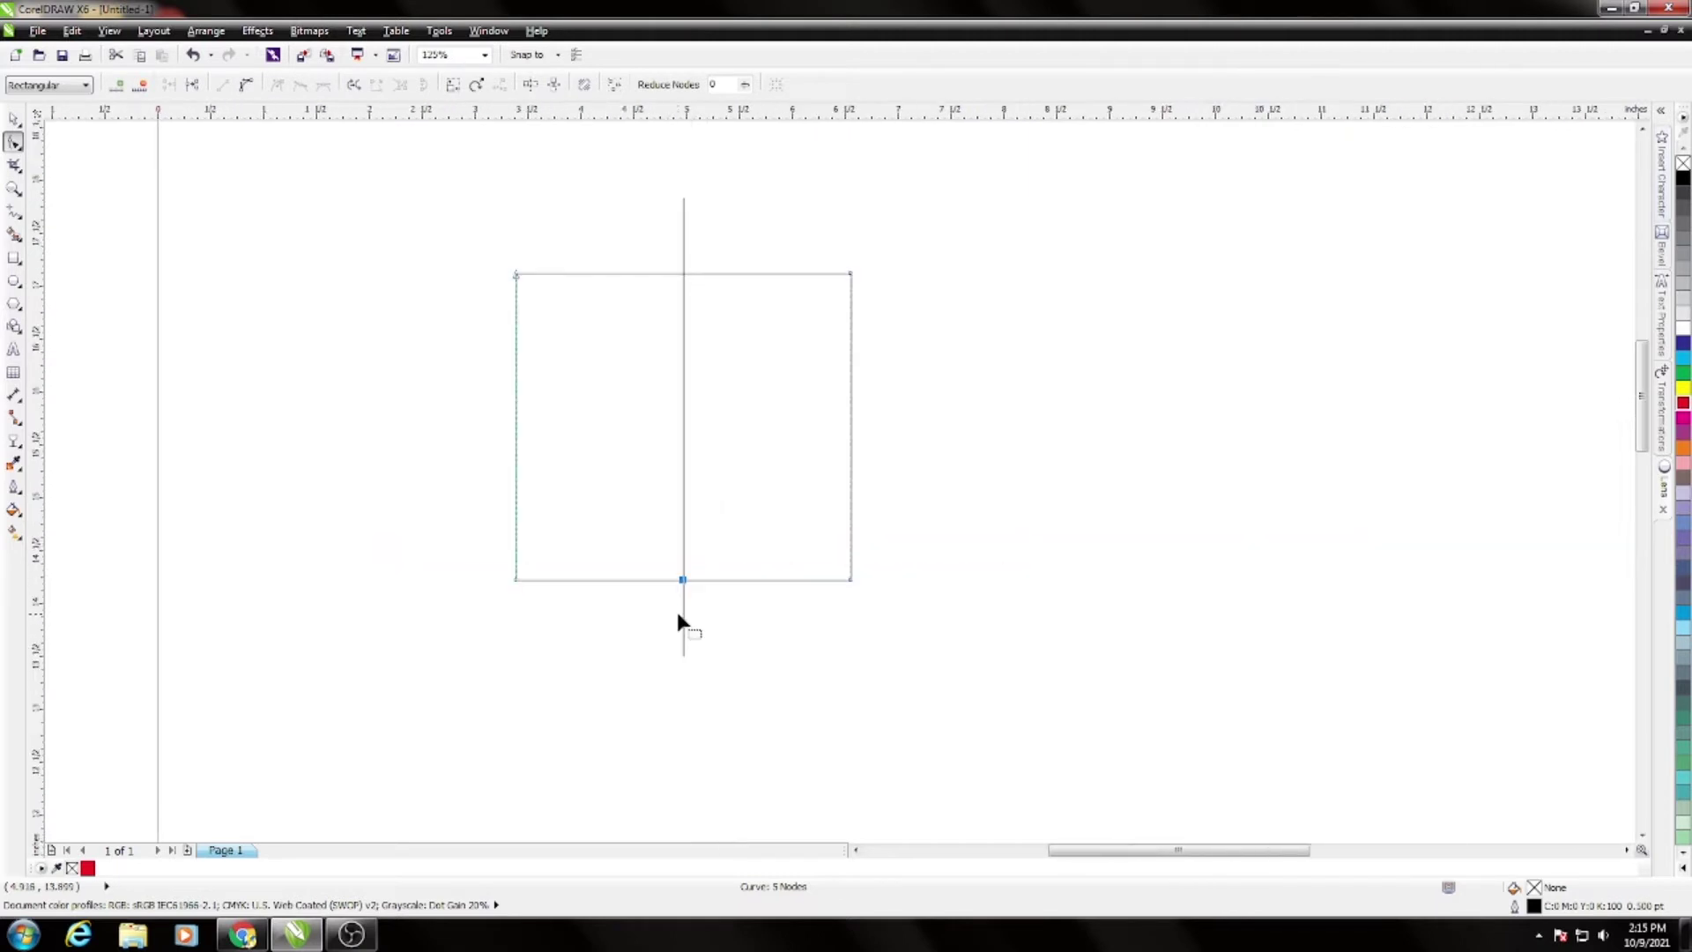
Delete the rectangle's two lower corner nodes to leave a downward-pointing triangle
drag(835, 483, 821, 520)
key(ctrl+z)
key(Delete)
drag(468, 516, 558, 611)
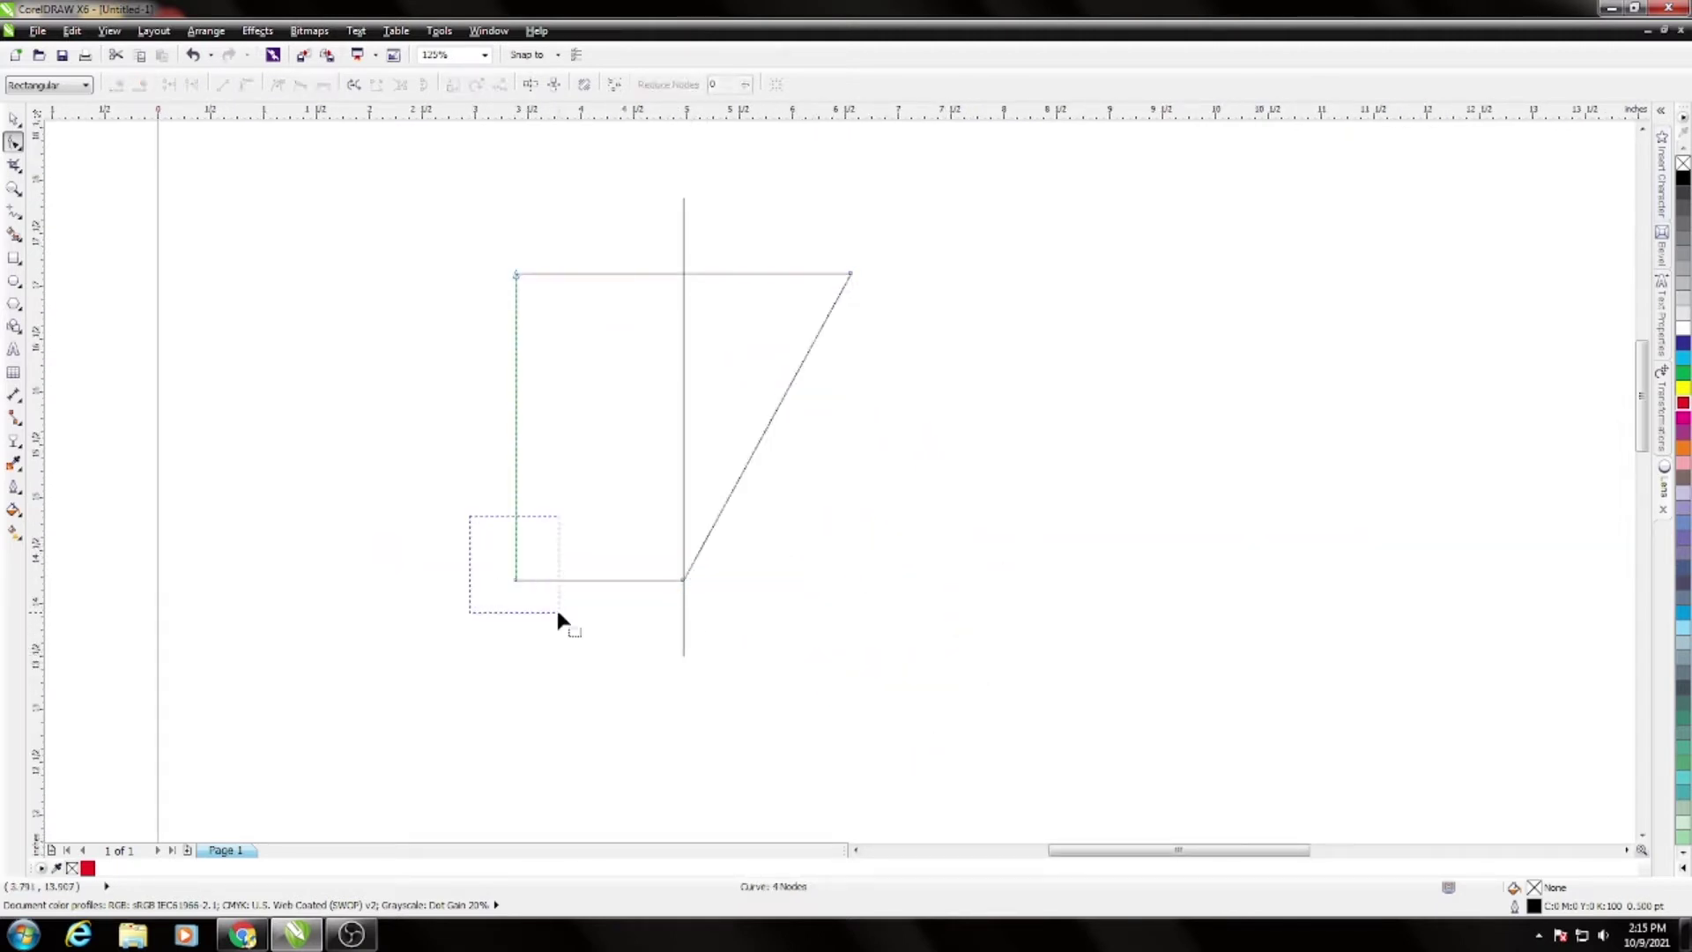
key(Delete)
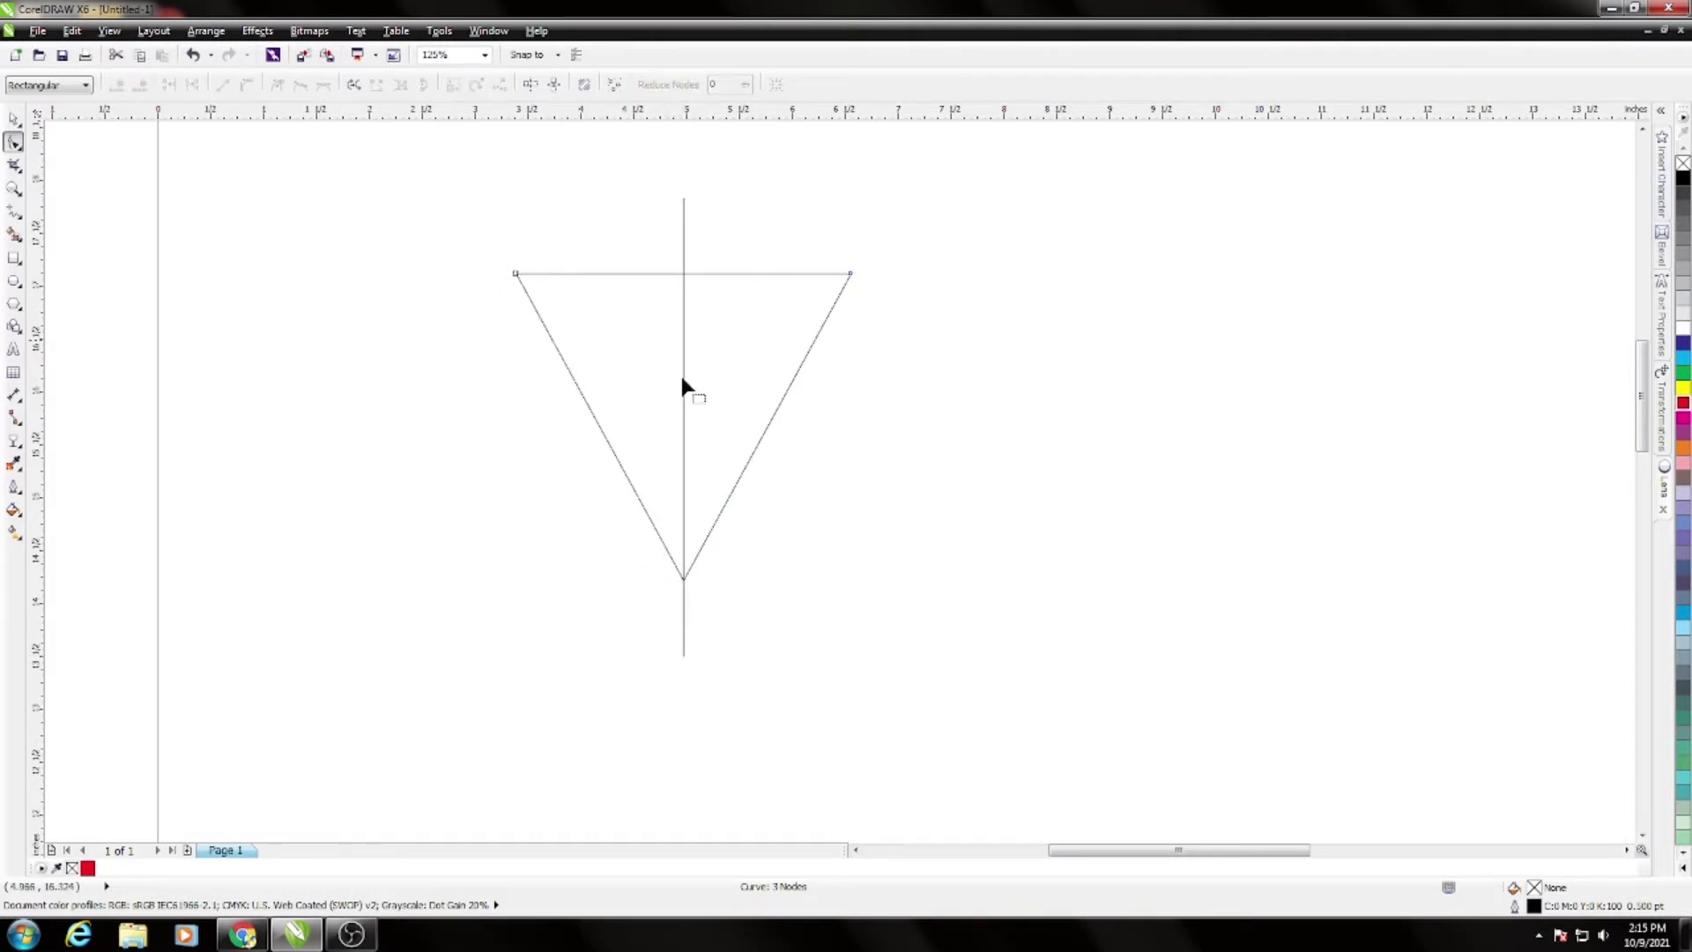
Delete the vertical guide line crossing the triangle
key(space)
click(685, 218)
key(Delete)
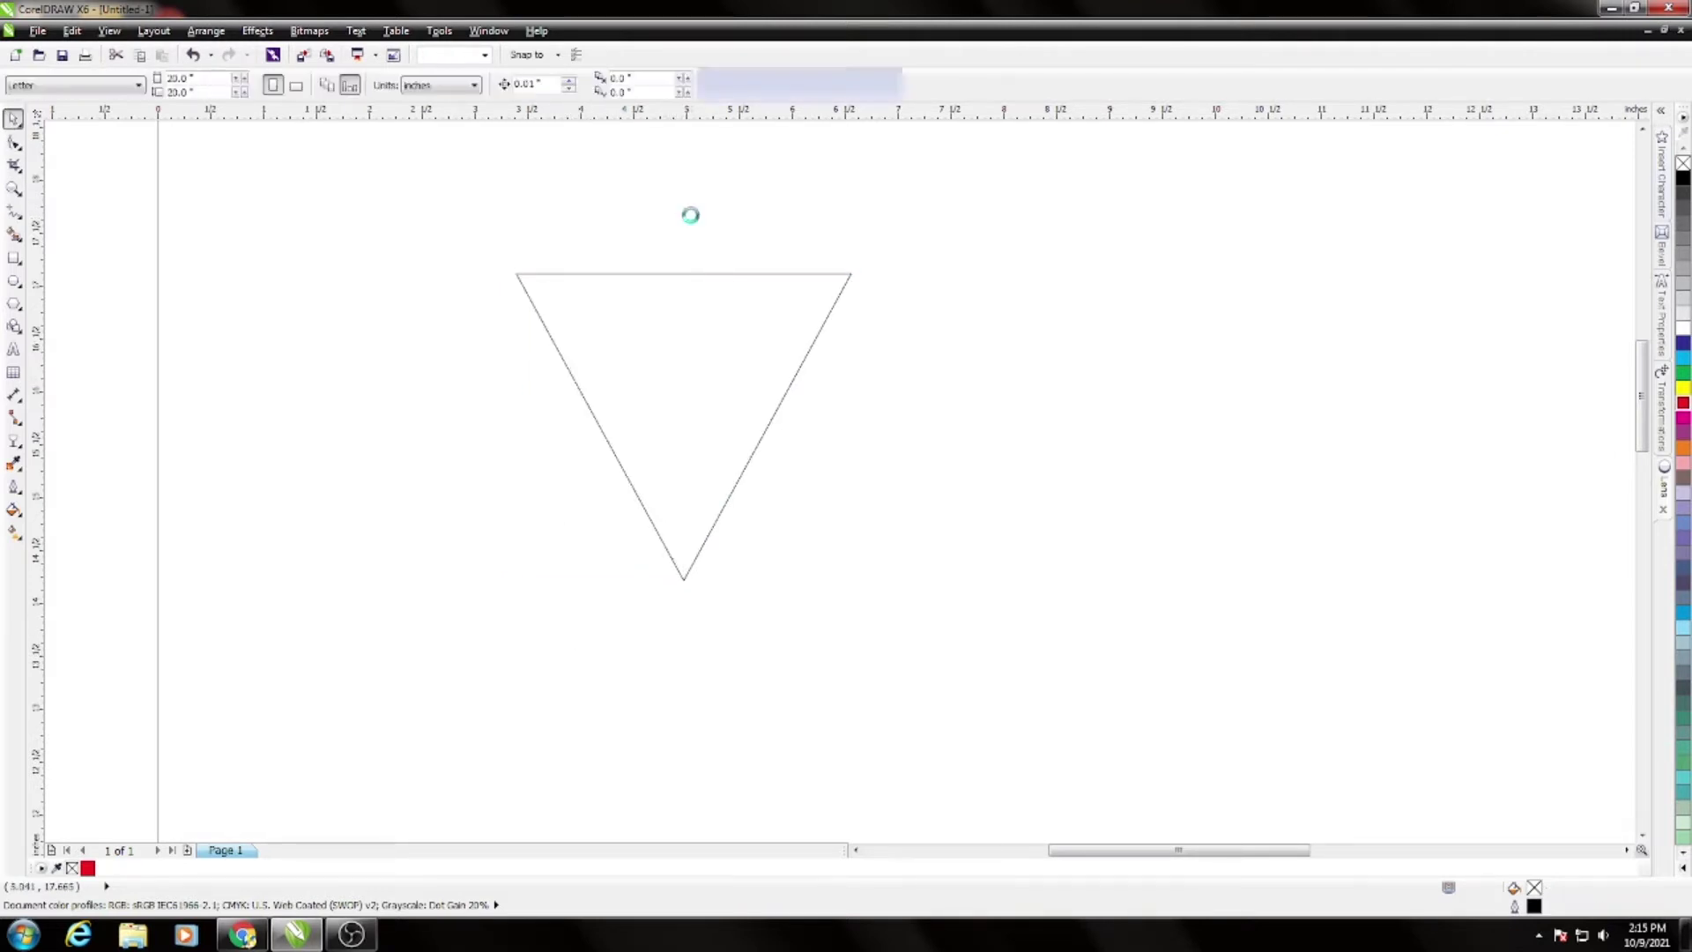
Apply a vertical linear gradient to the triangle, running from red at the upper edge to black at the lower tip
click(15, 534)
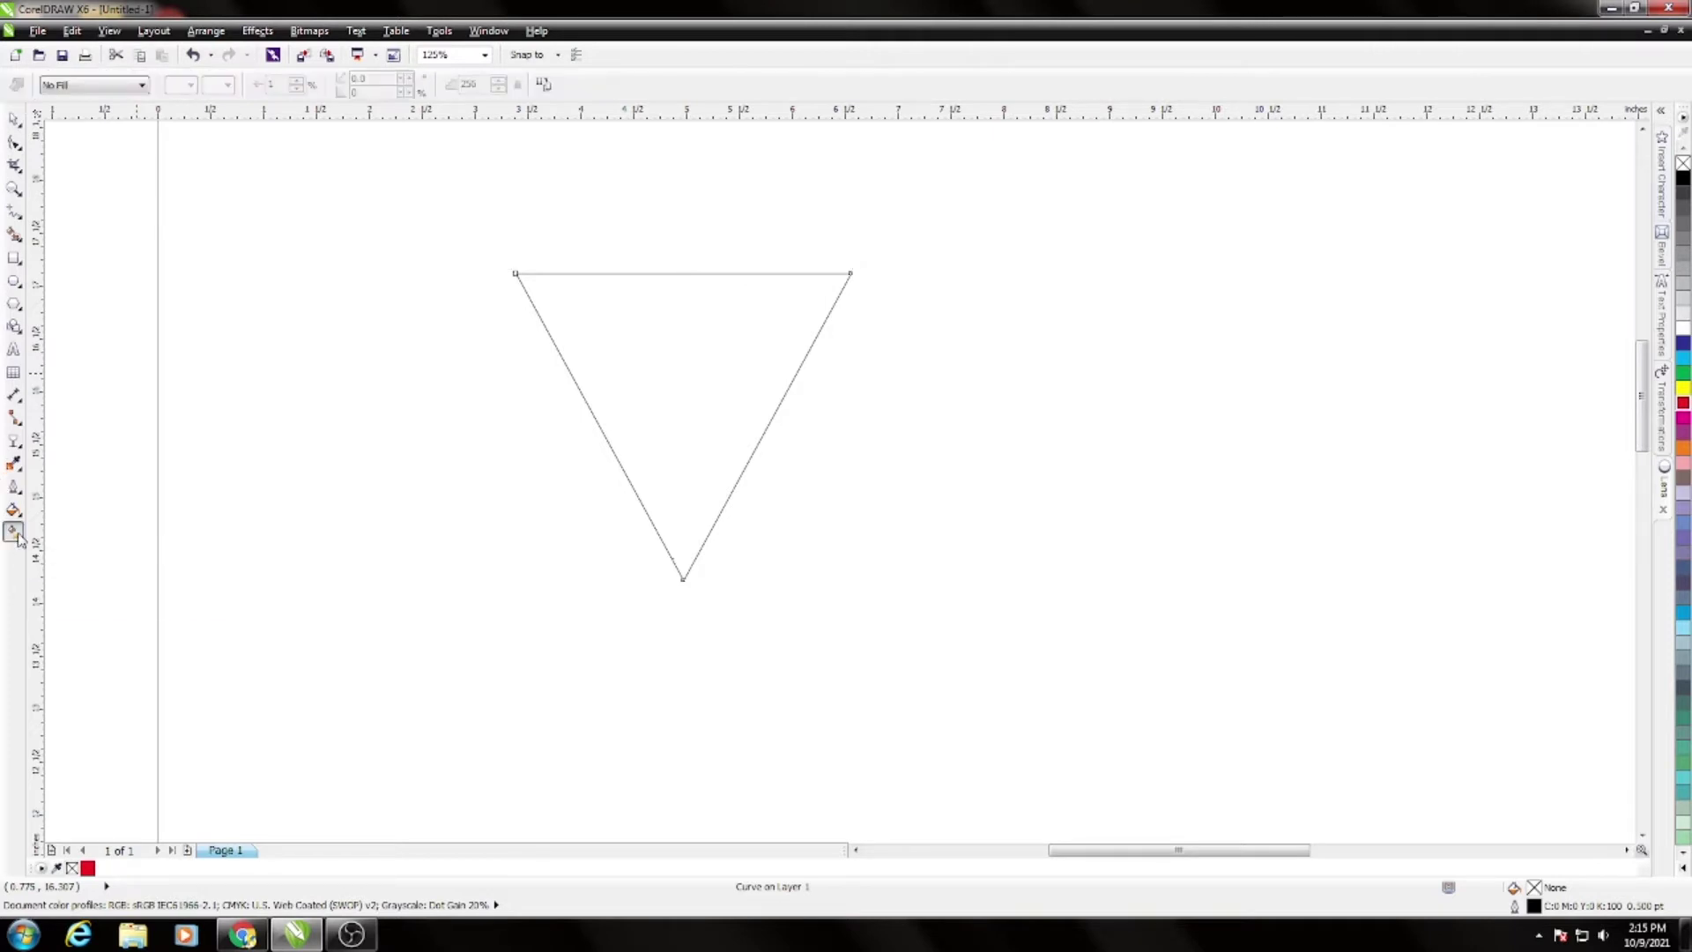
drag(684, 282, 684, 577)
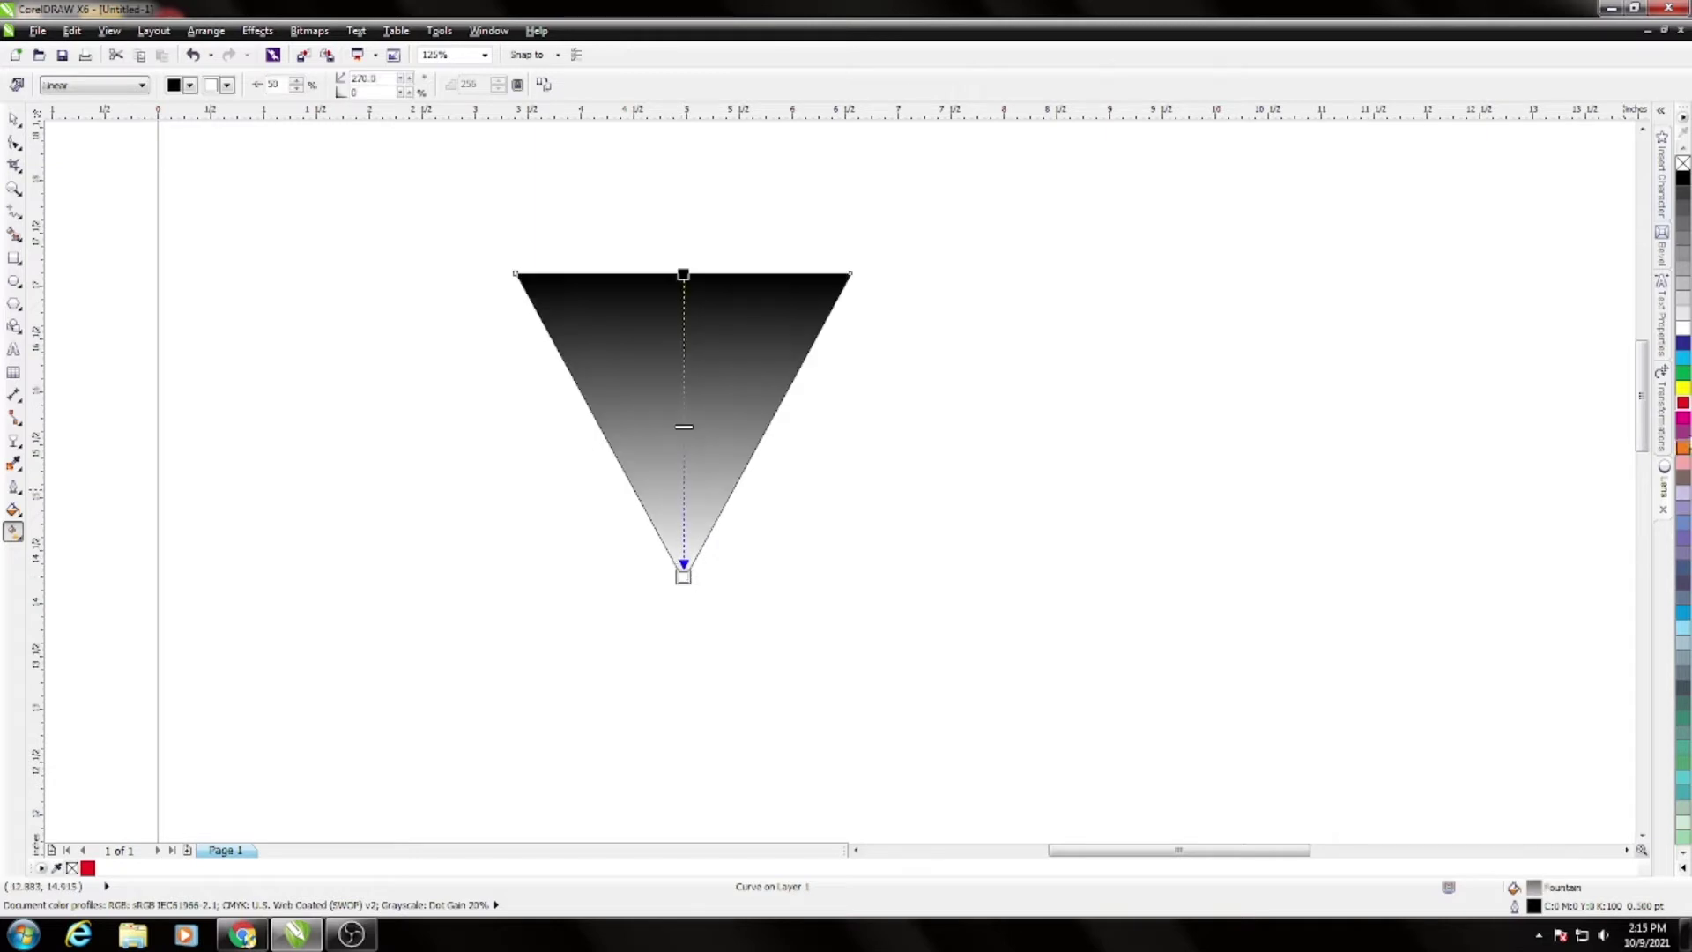
drag(1683, 403, 683, 274)
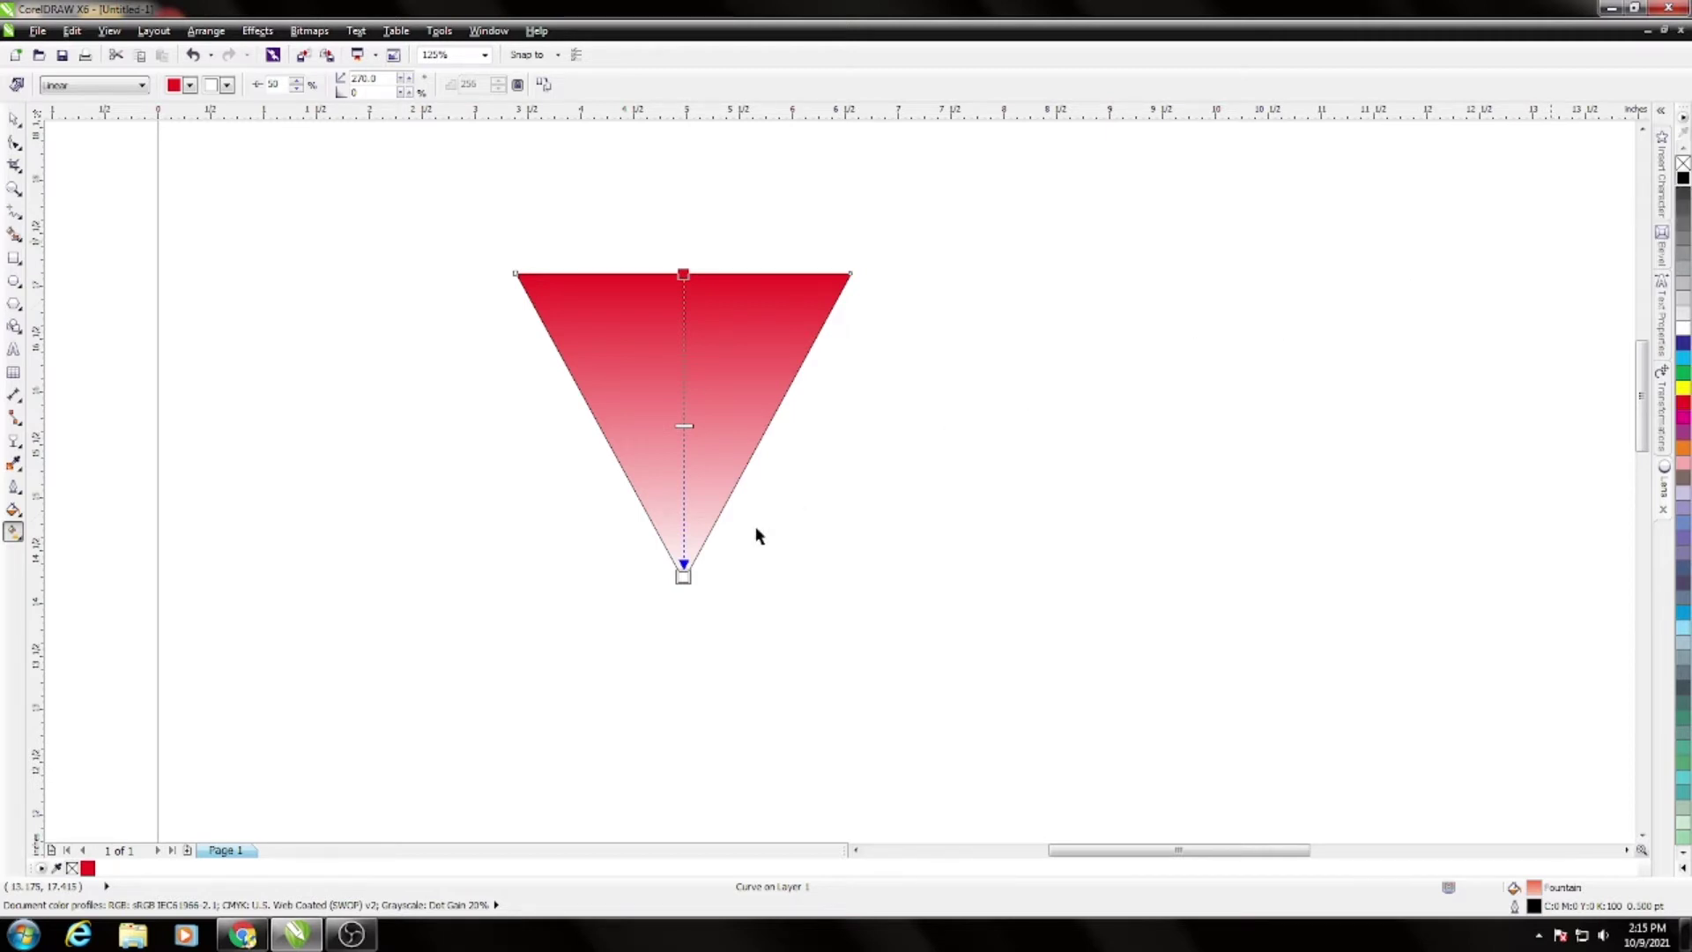
drag(686, 584, 685, 580)
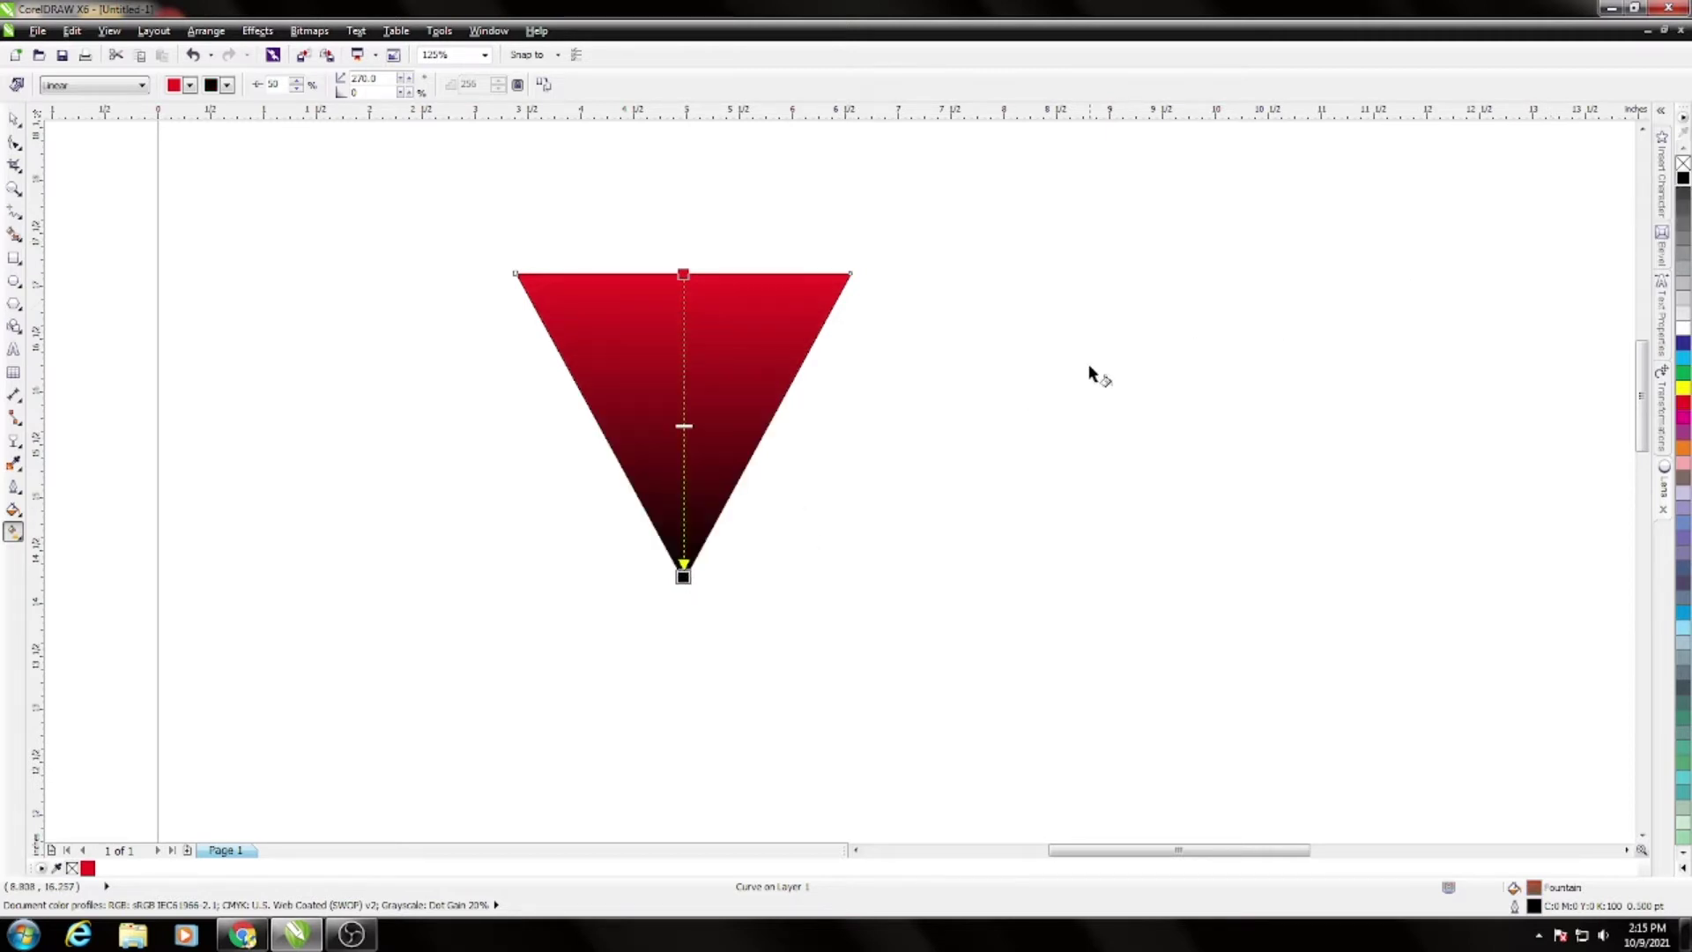
Remove the triangle's outline
key(space)
right_click(1682, 164)
click(903, 431)
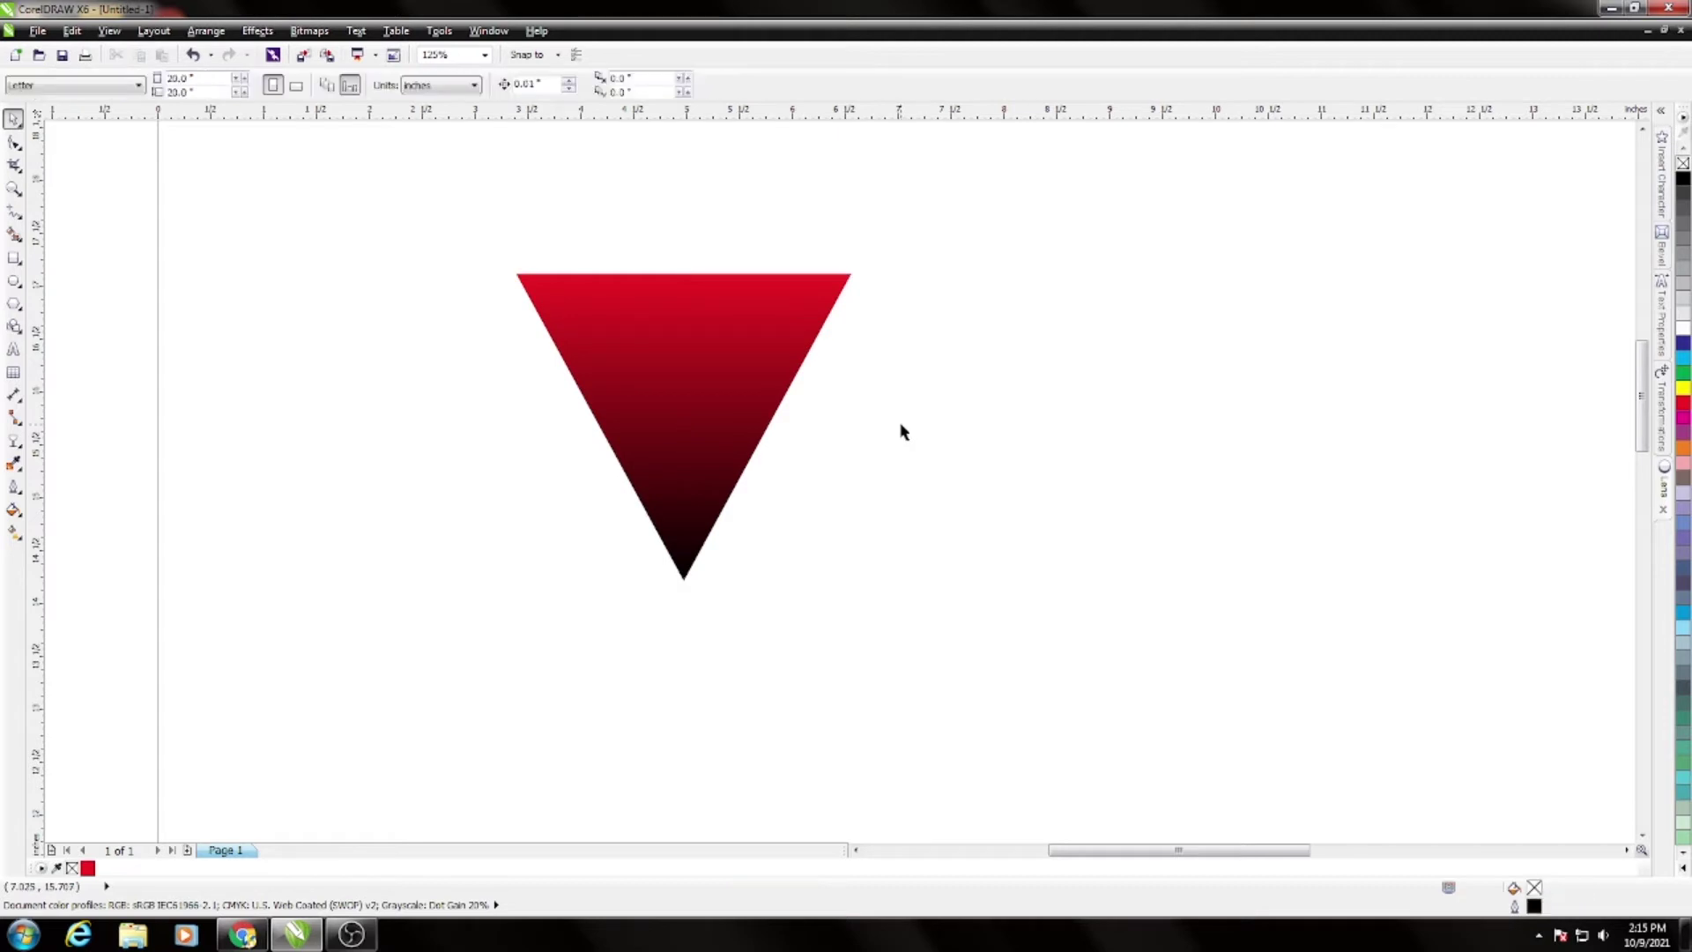
Move the triangle near the page's left edge below the title, at about X 2.45 and Y 15.03 inches
click(721, 405)
scroll(755, 370, down, 1)
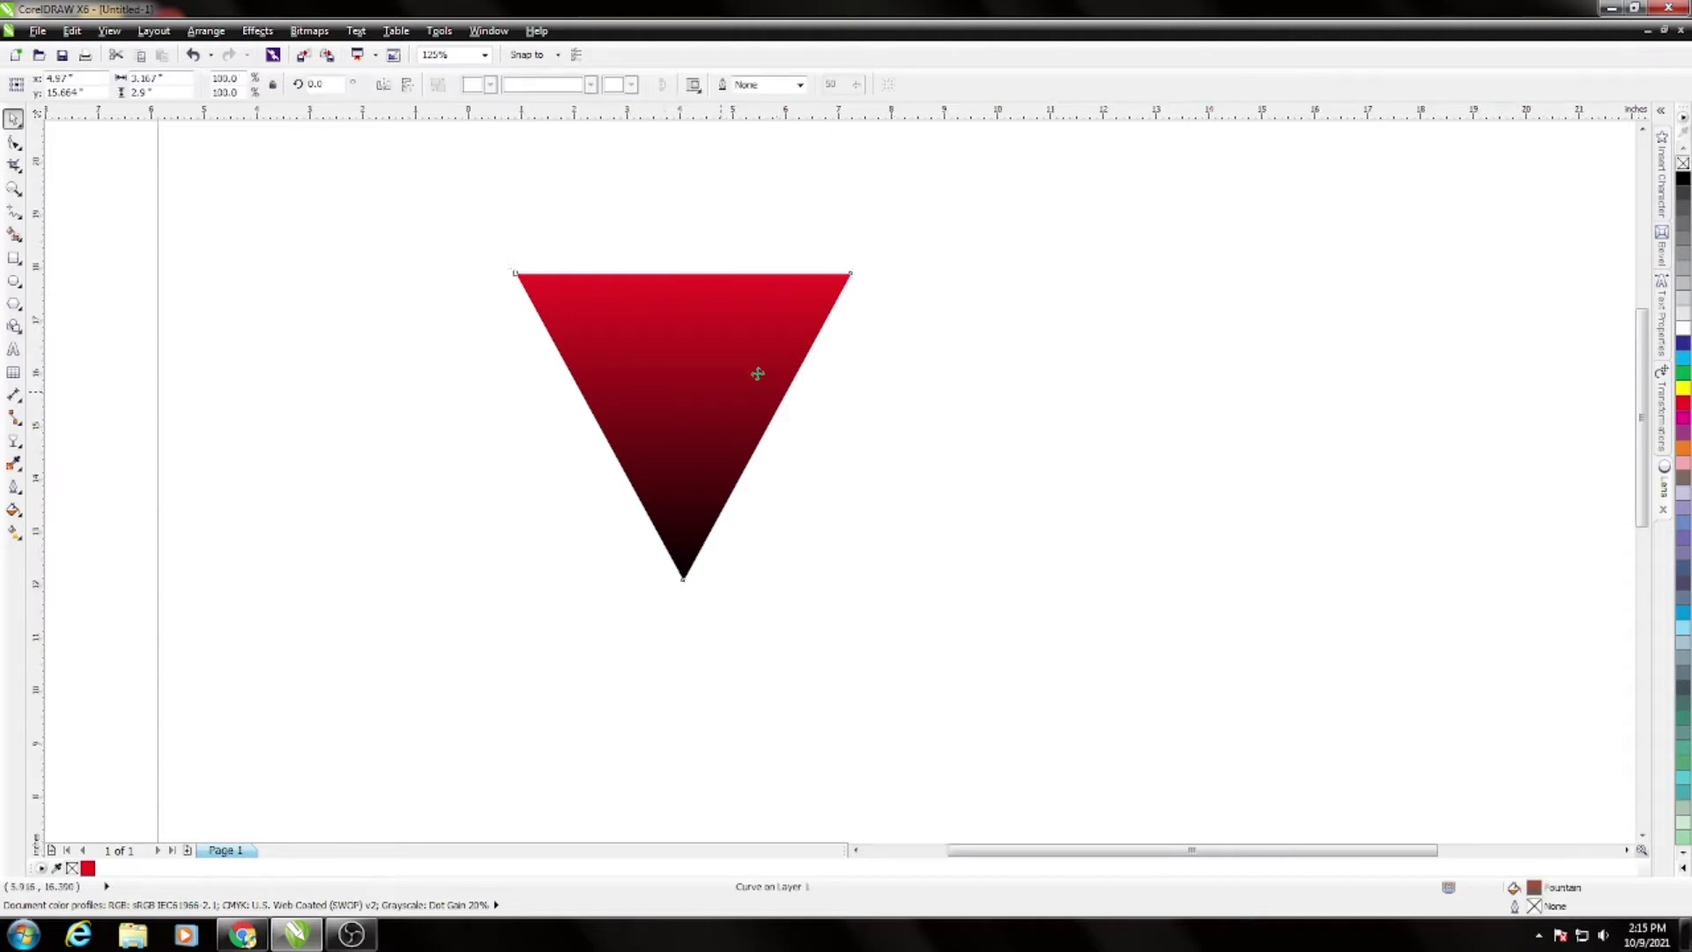
drag(722, 392, 583, 420)
scroll(584, 419, down, 1)
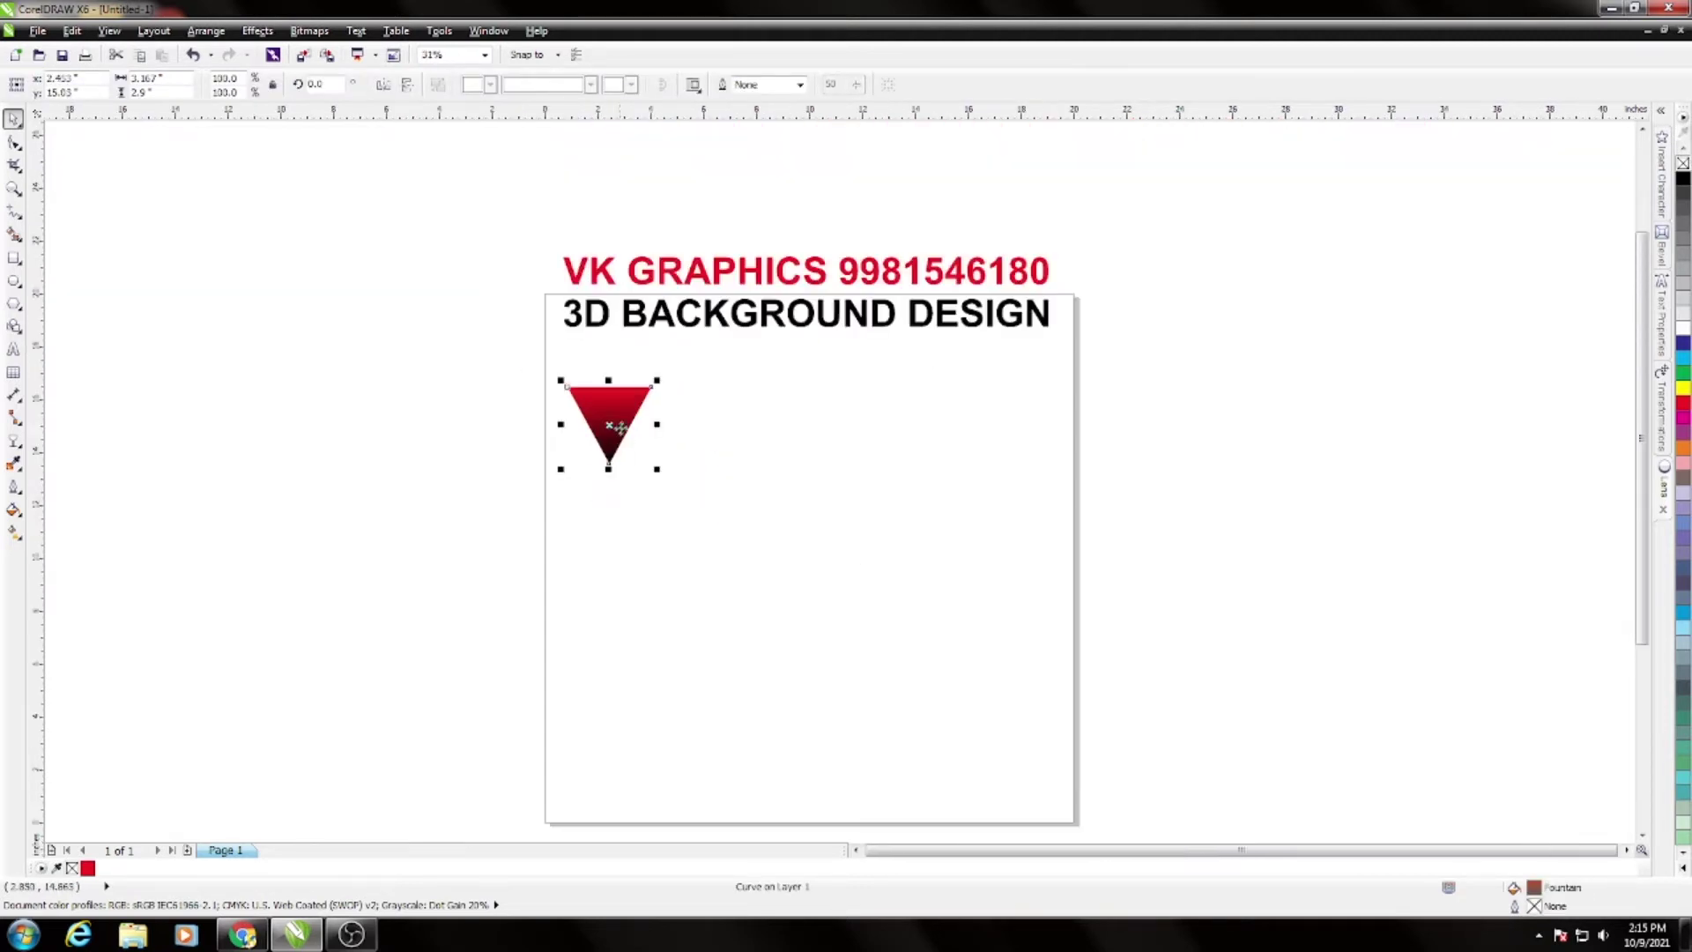
drag(465, 208, 1182, 503)
click(659, 653)
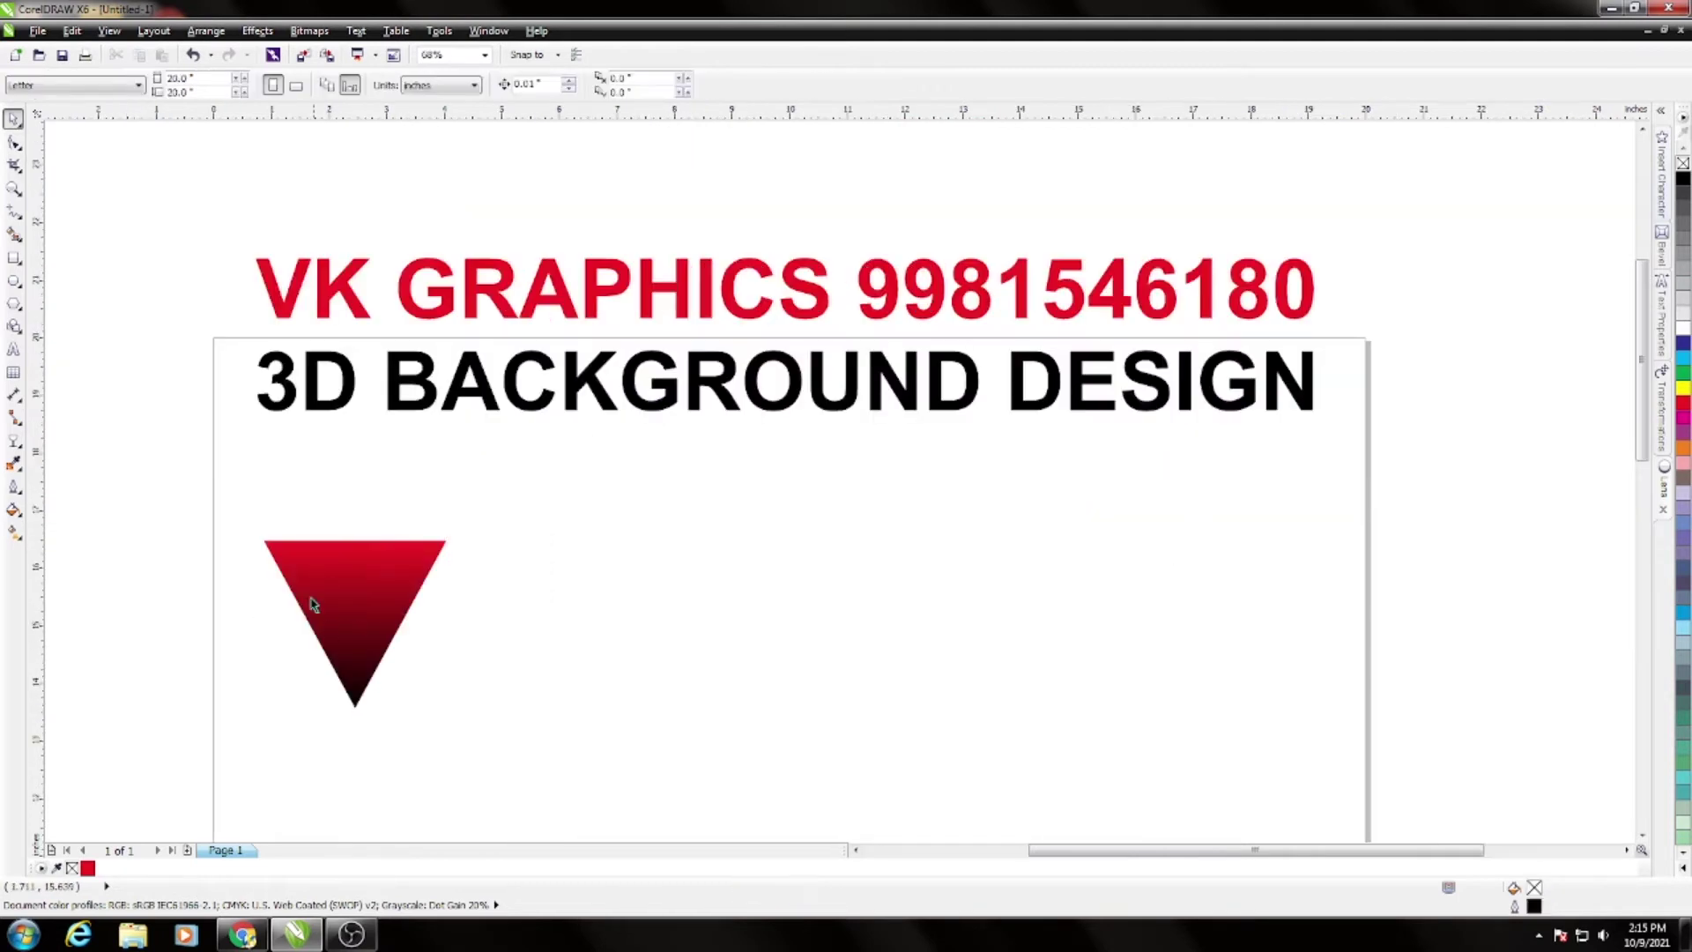
Place a copy of the triangle directly to its right so that their upper corners touch
scroll(314, 585, up, 2)
drag(231, 538, 895, 546)
right_click(895, 545)
scroll(767, 498, up, 3)
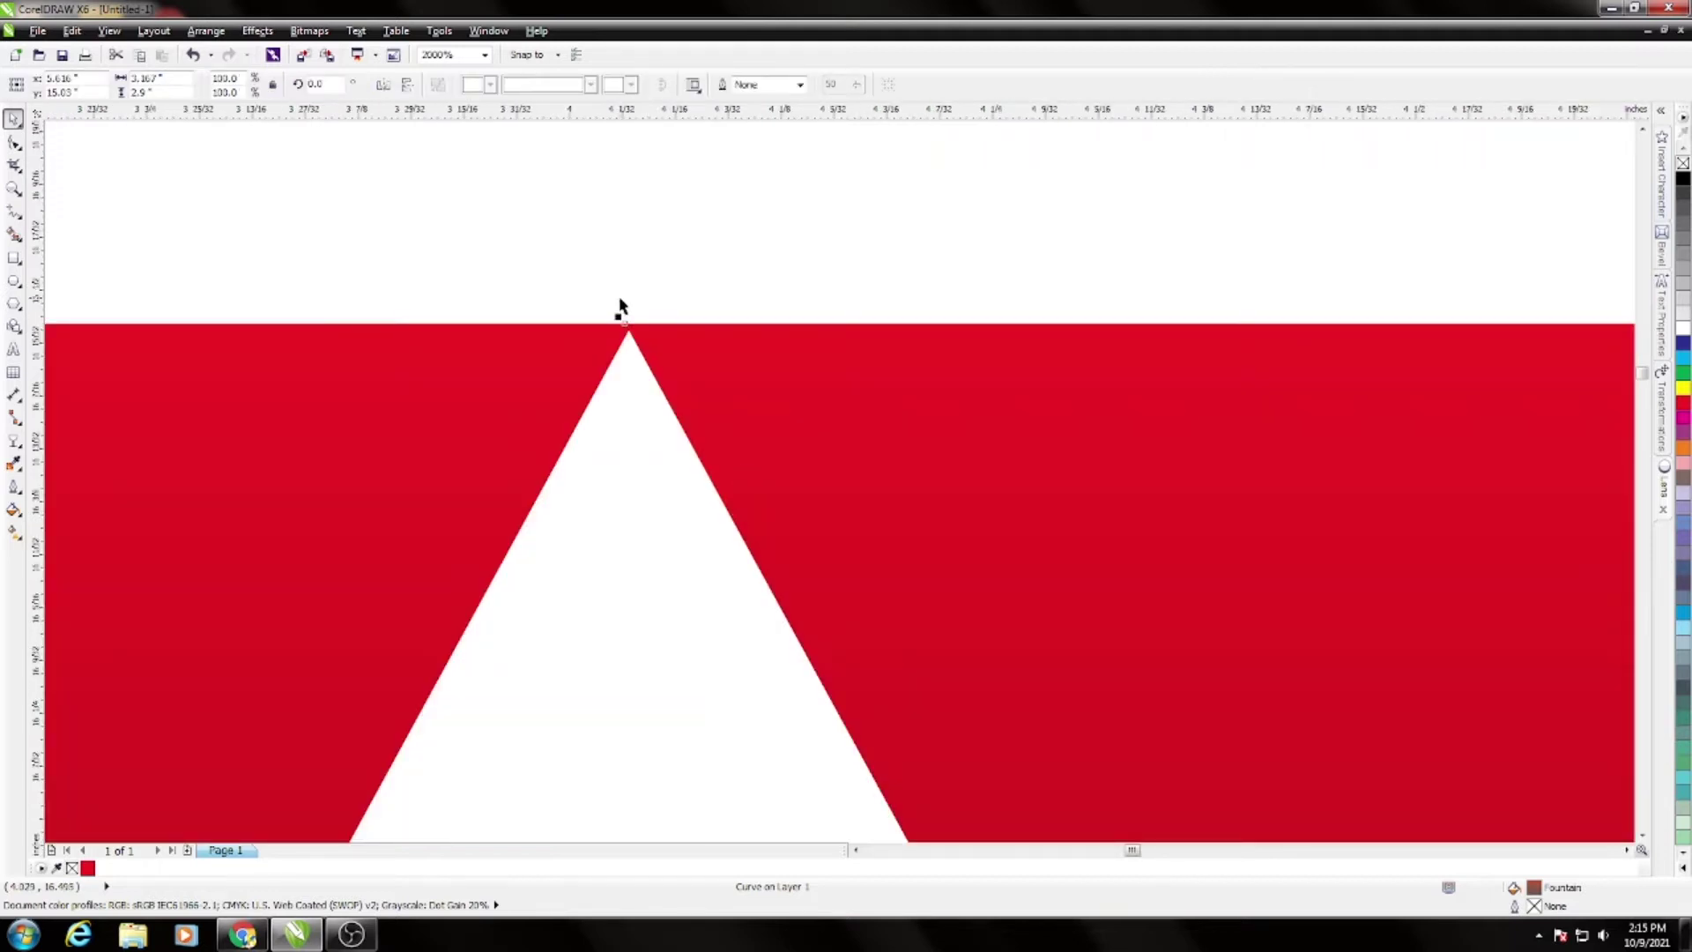
scroll(538, 423, down, 6)
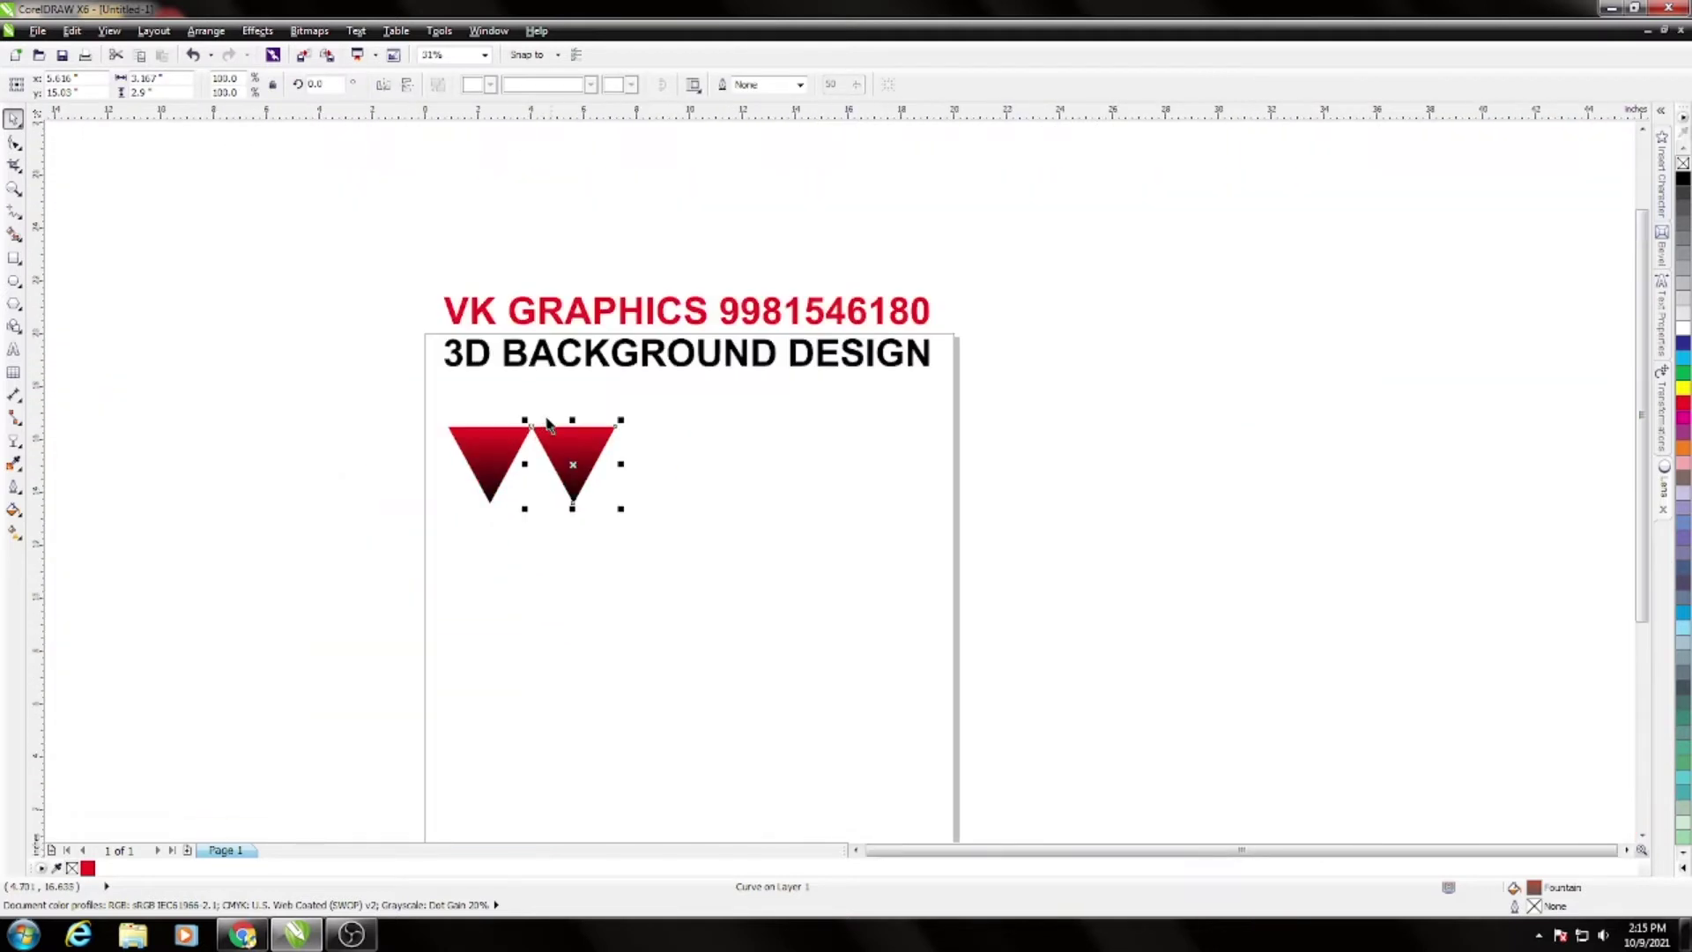
Repeat the triangle duplication with the same spacing to build a horizontal row of fourteen triangles
key(ctrl+r)
key(ctrl+r)
key(ctrl+r)
key(ctrl+r)
key(ctrl+r)
key(ctrl+r)
key(ctrl+r)
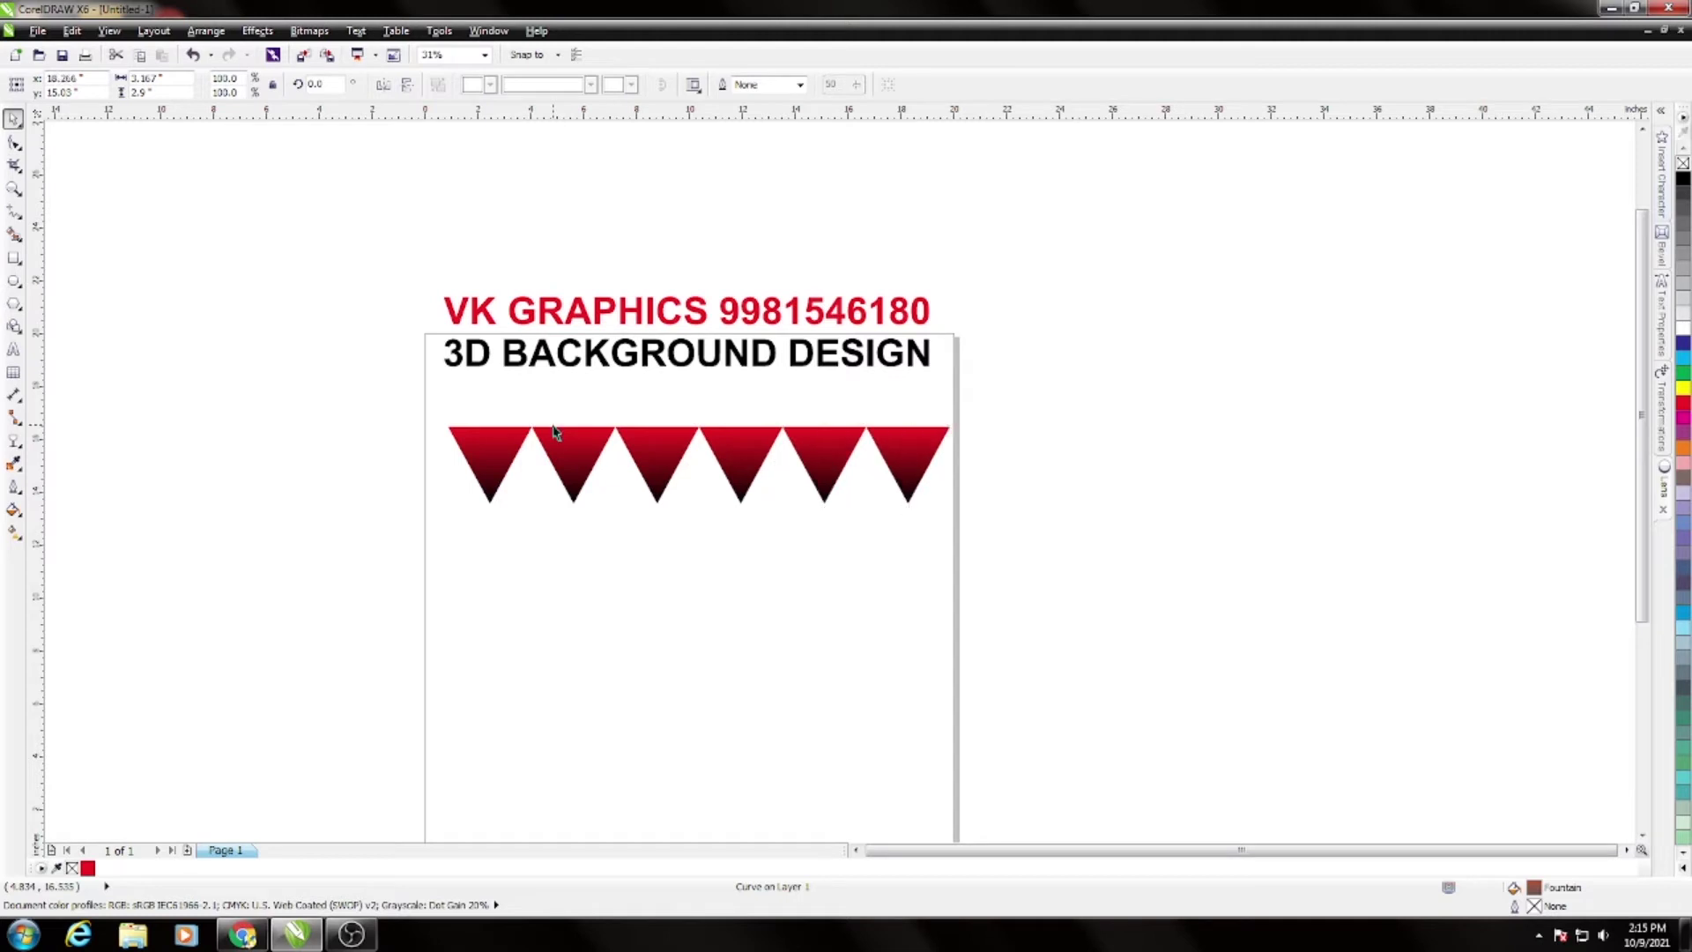
key(ctrl+r)
key(ctrl+r)
key(ctrl+r)
key(ctrl+r)
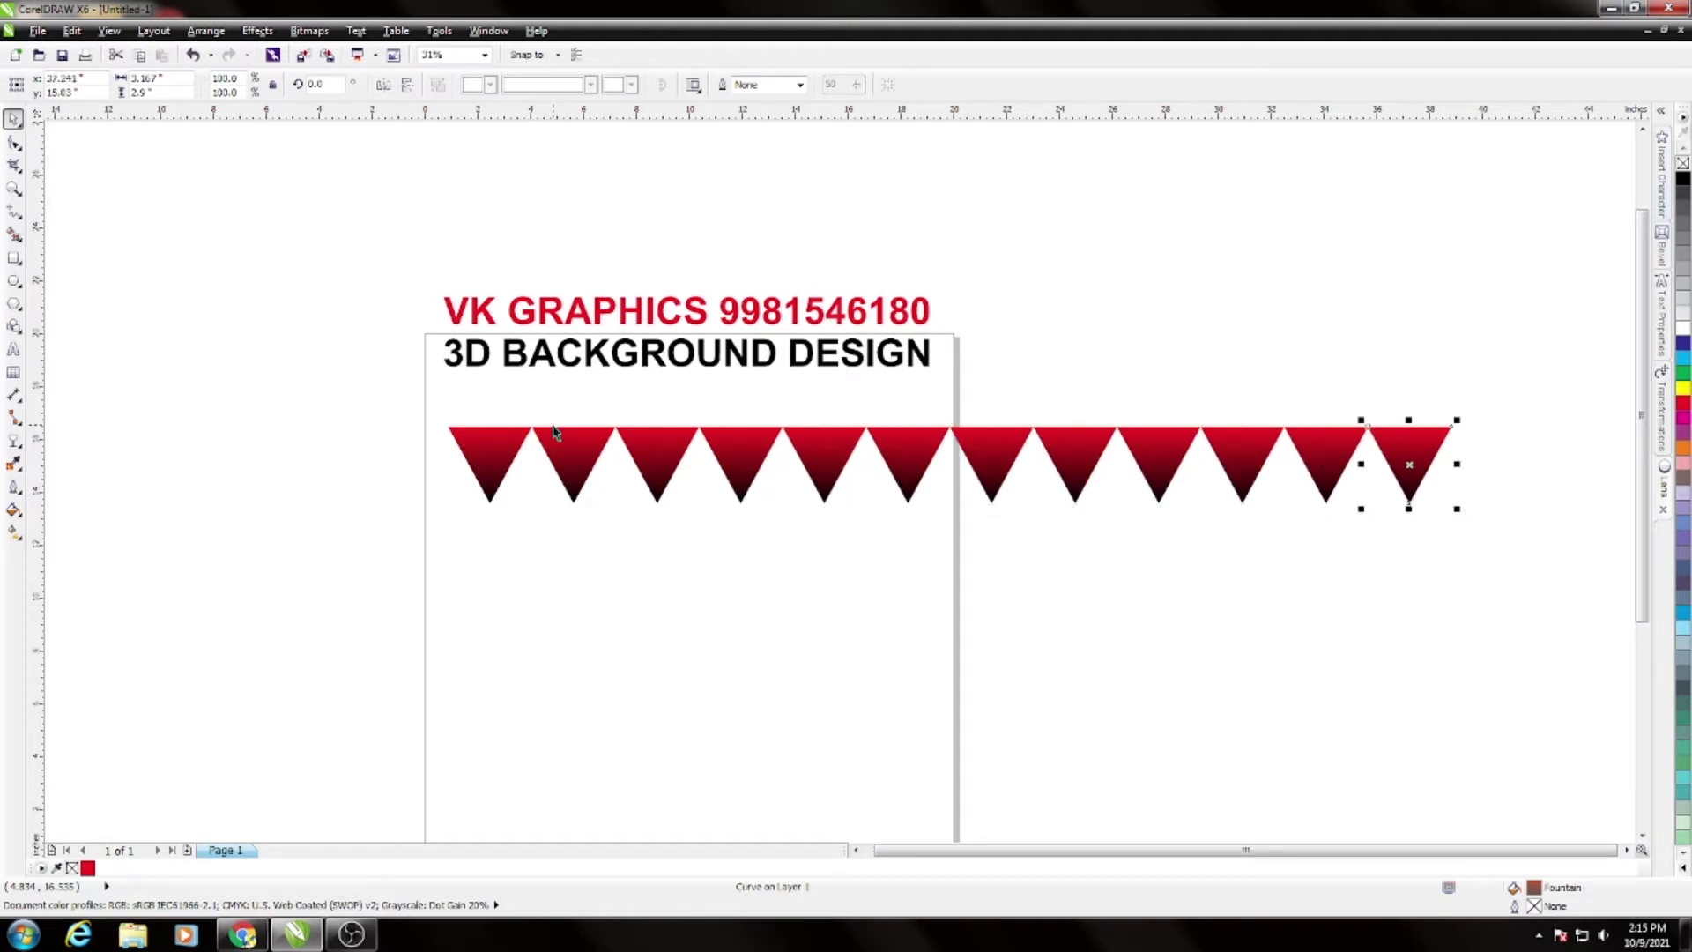
Group the whole row of triangles and scale it proportionally to about 18.66 inches wide to fit the page
scroll(637, 504, down, 2)
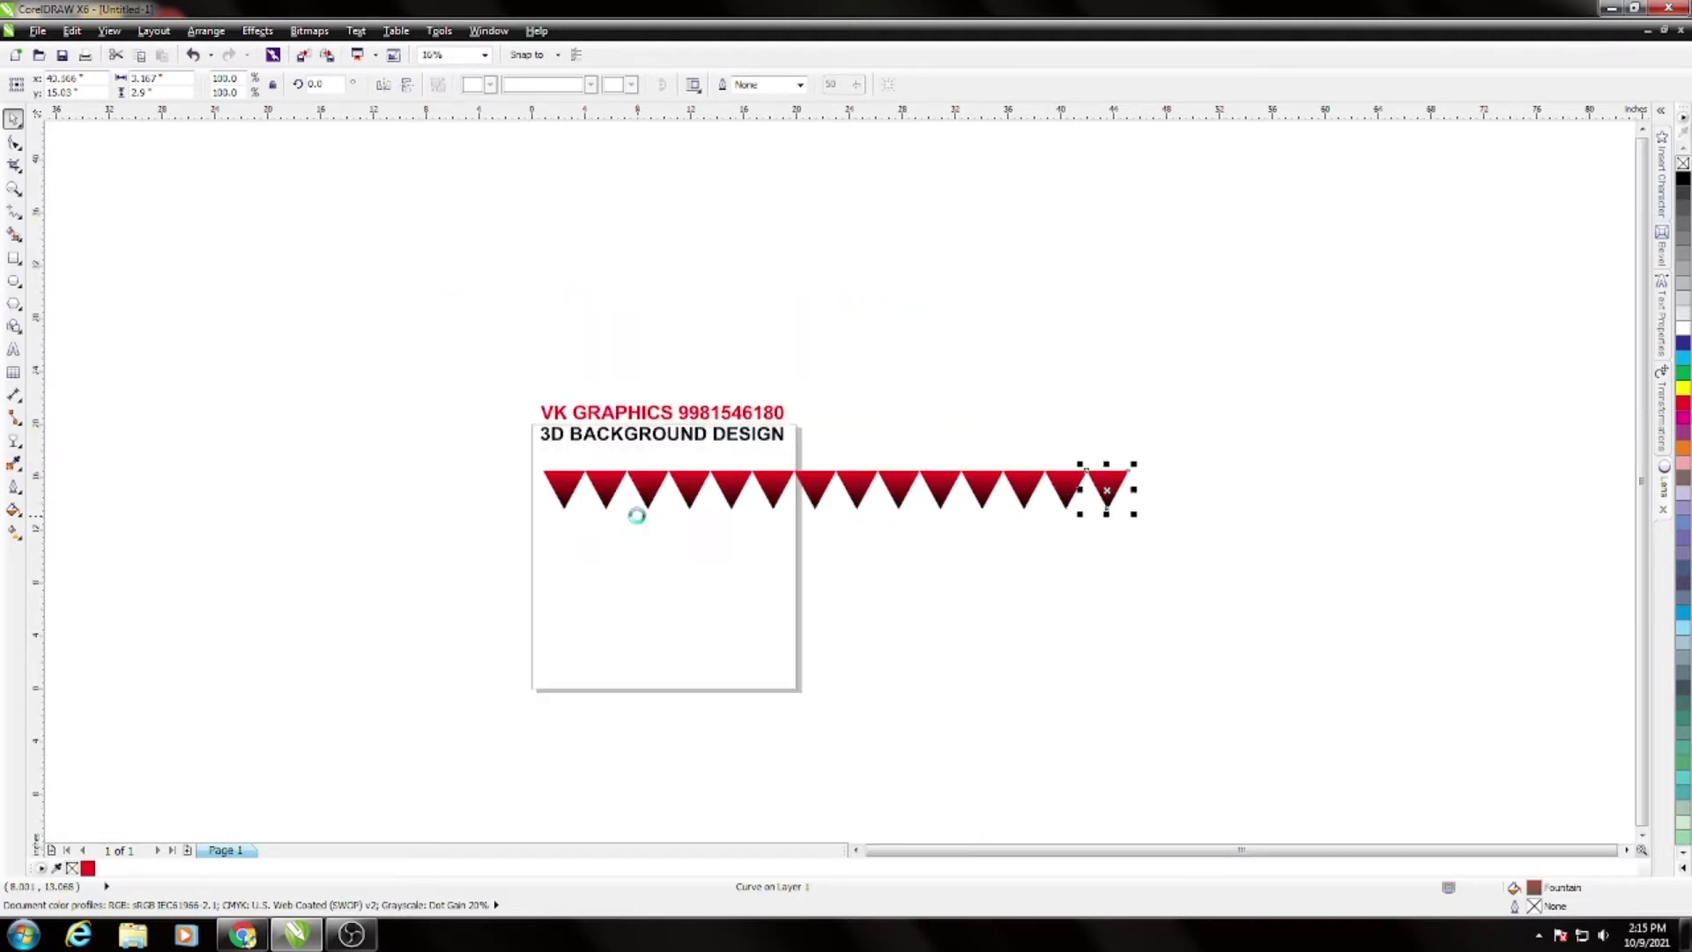
drag(457, 449, 1204, 585)
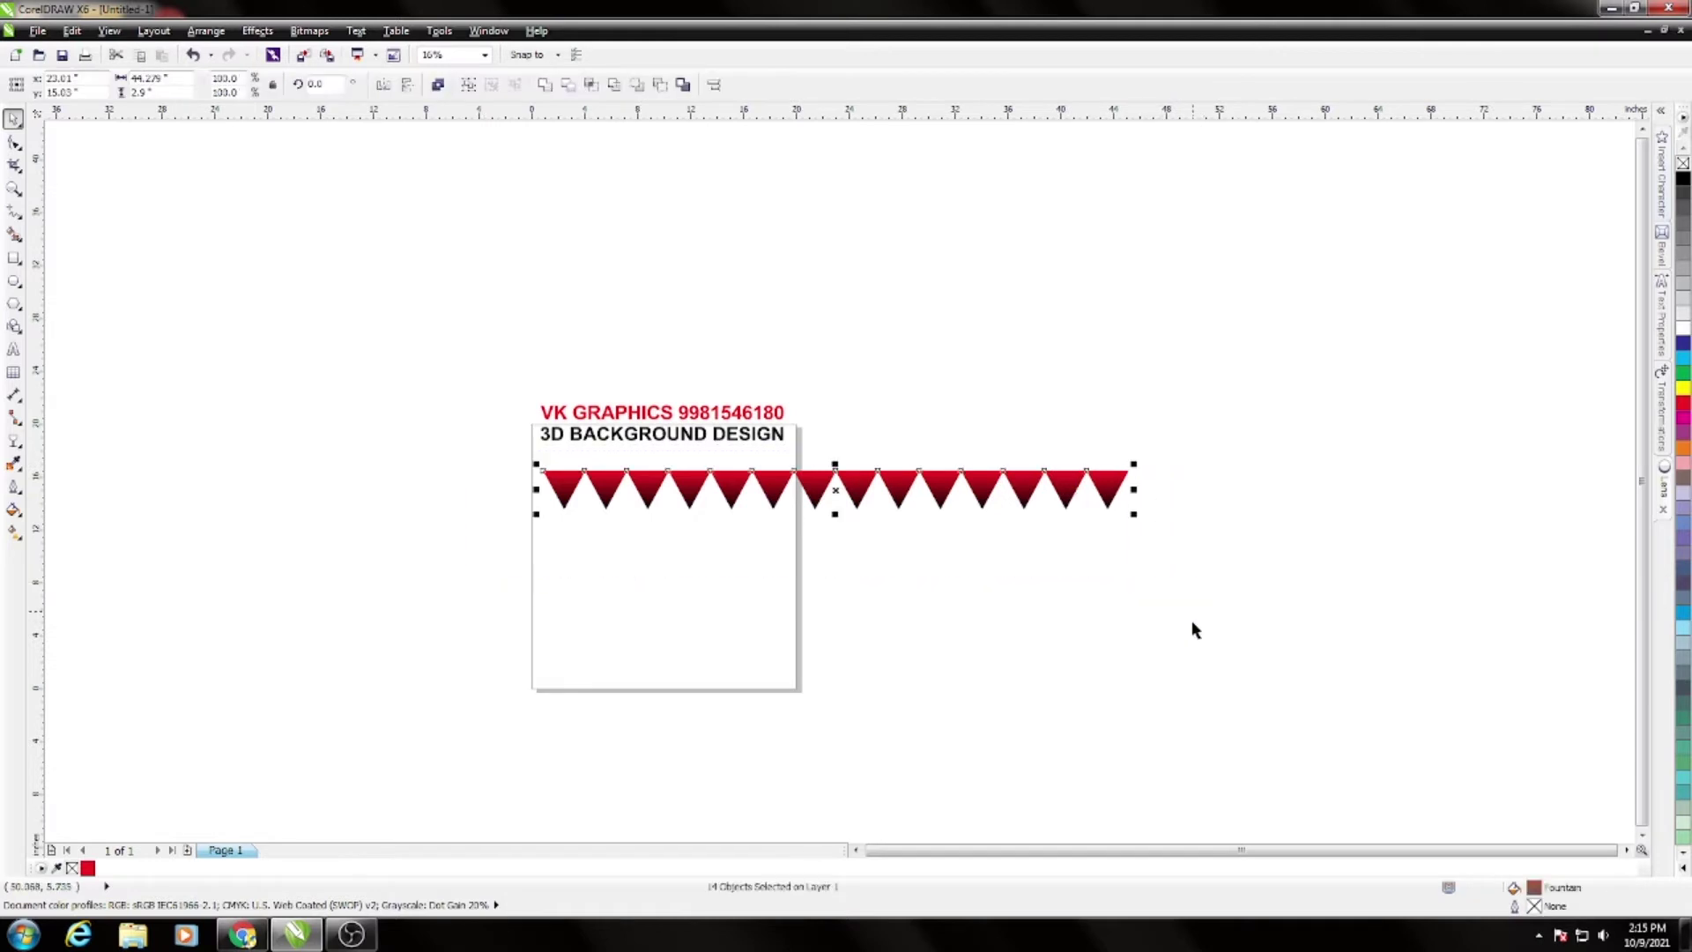
key(ctrl+g)
drag(1134, 515, 796, 521)
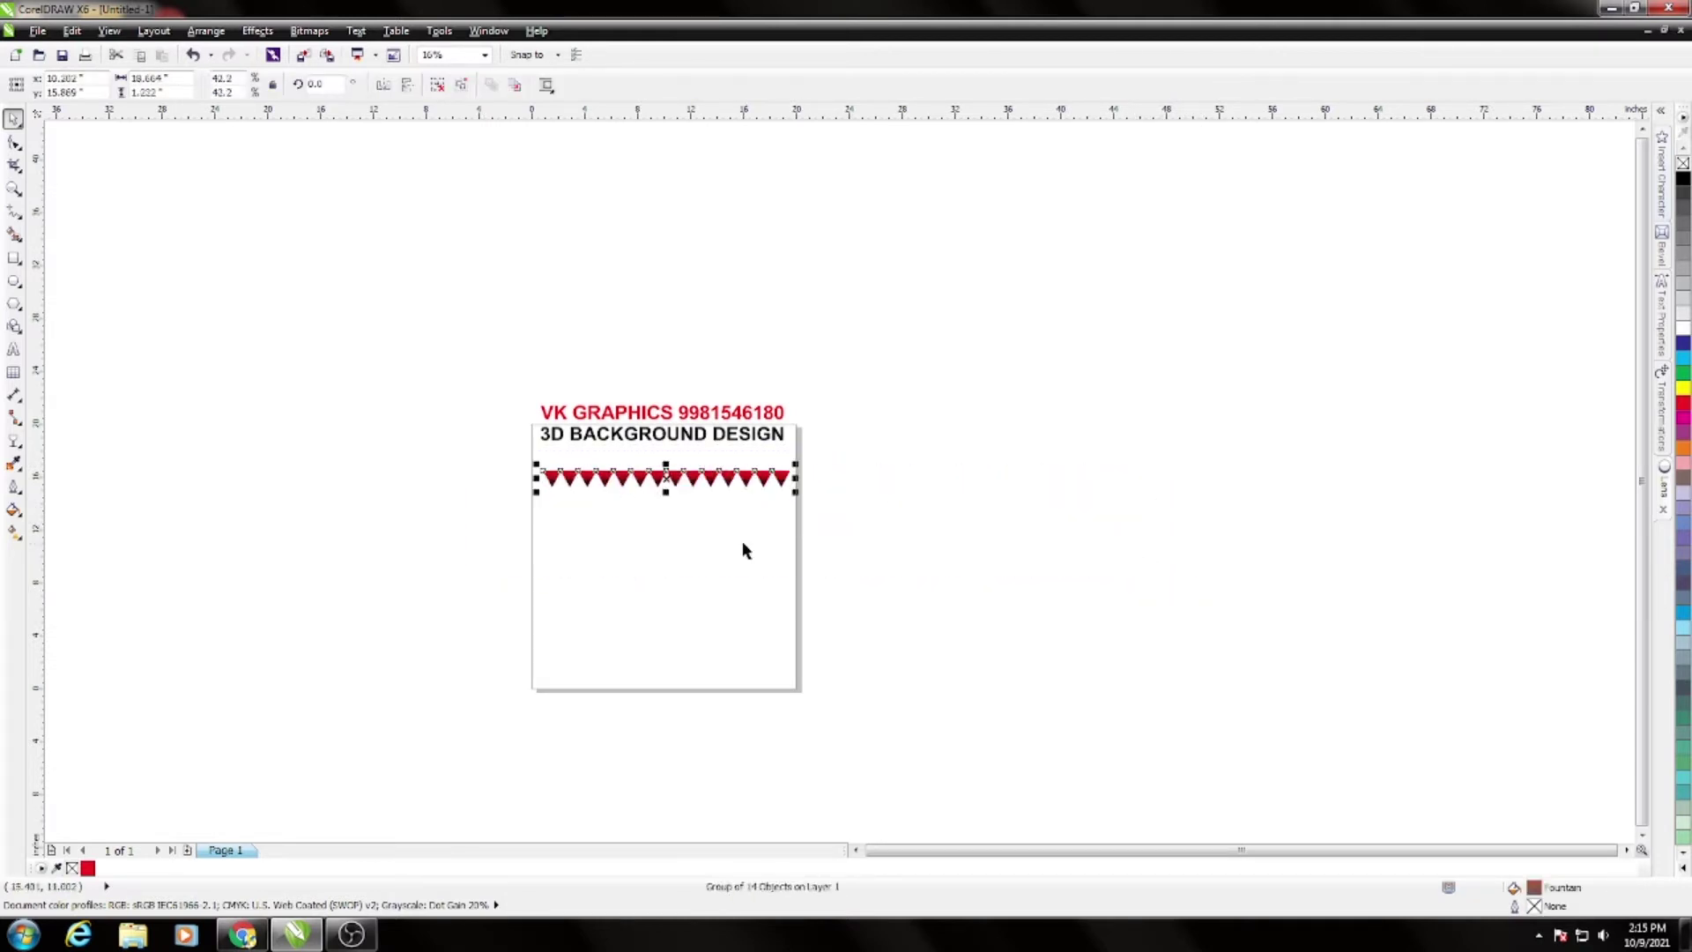
Place a copy of the row directly below, offset by half a triangle so its upper corners meet the first row's tips
scroll(593, 491, up, 4)
scroll(412, 452, up, 2)
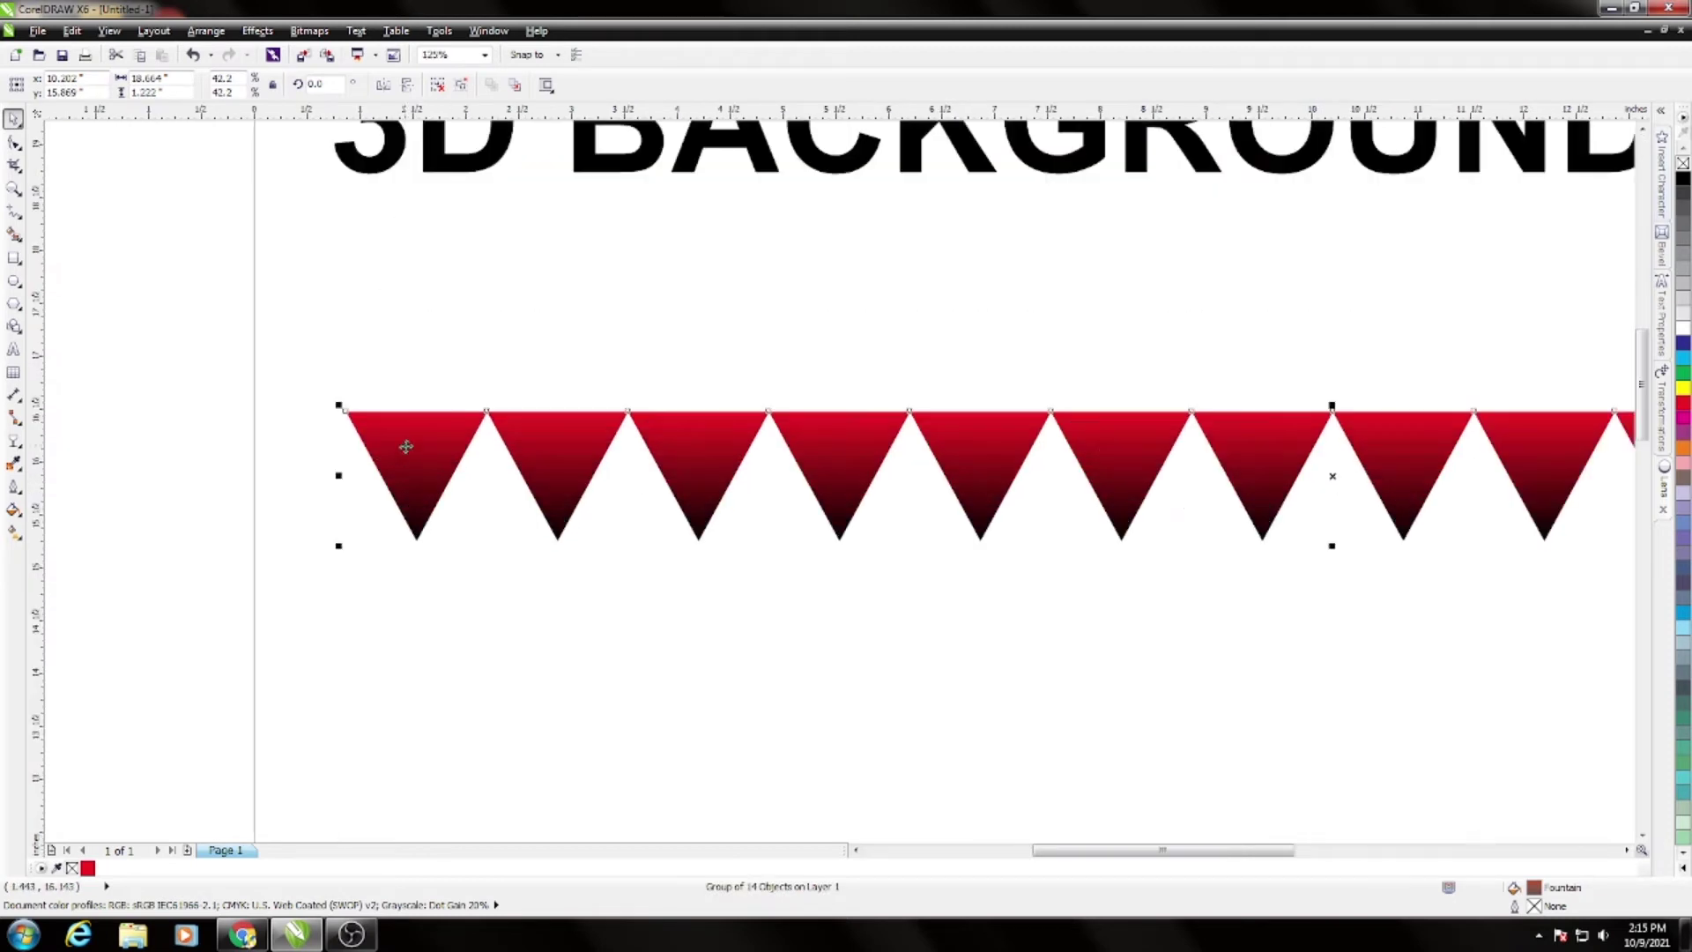
drag(405, 446, 341, 562)
scroll(414, 542, up, 5)
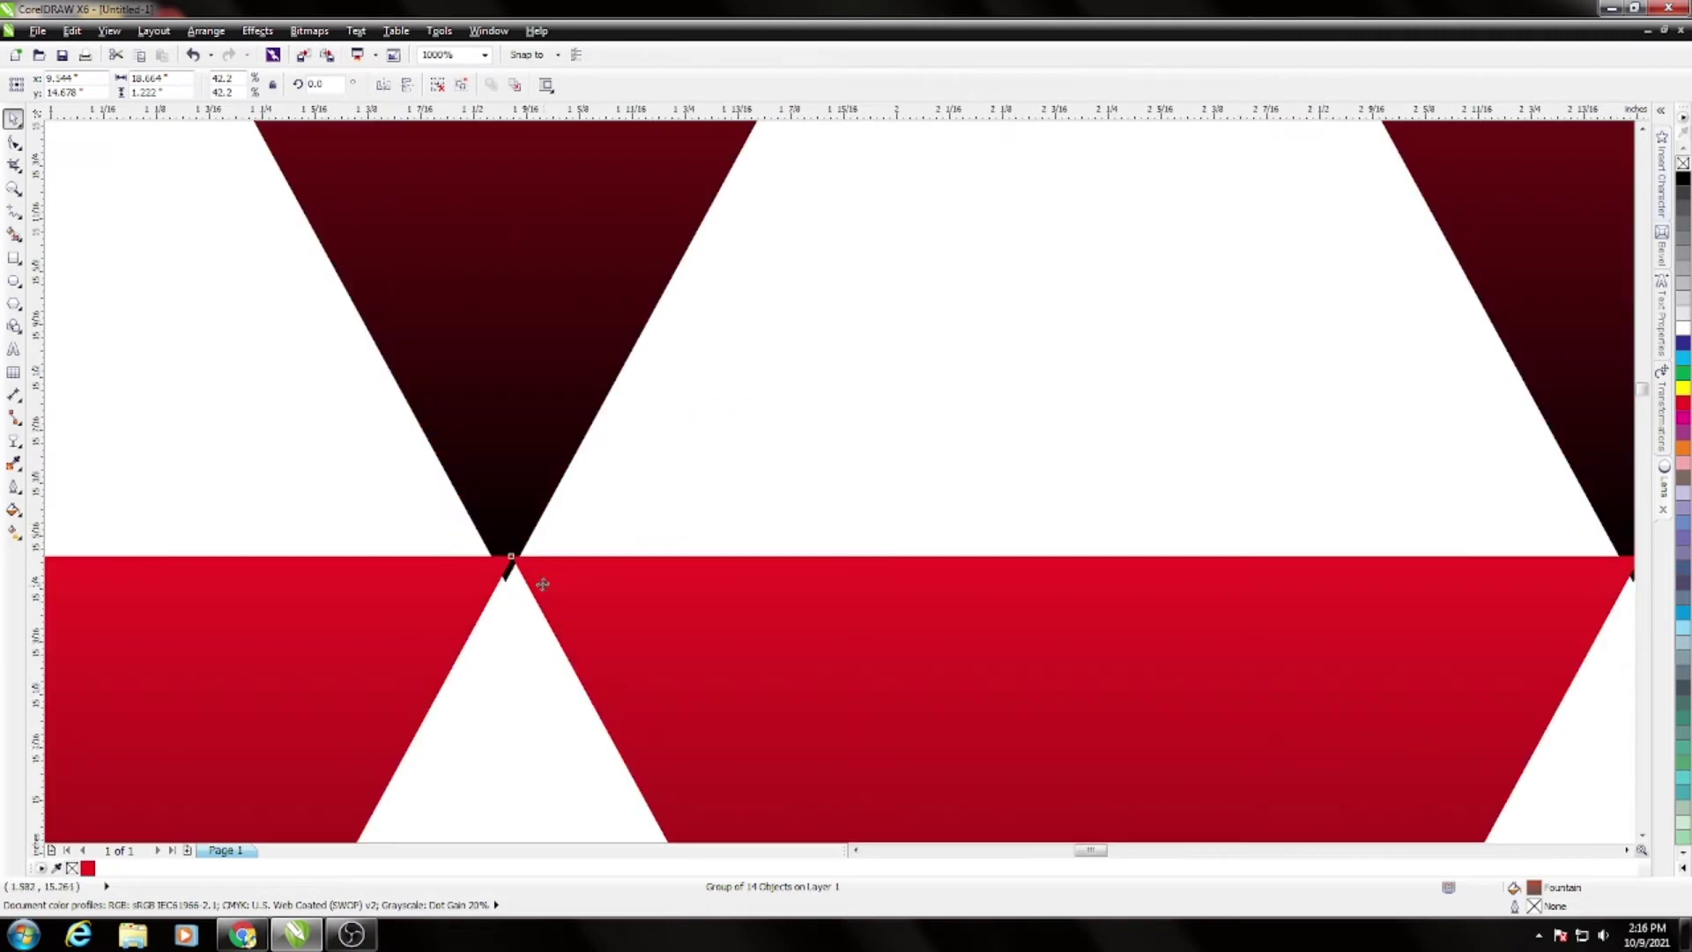
drag(540, 598, 541, 618)
scroll(493, 502, down, 5)
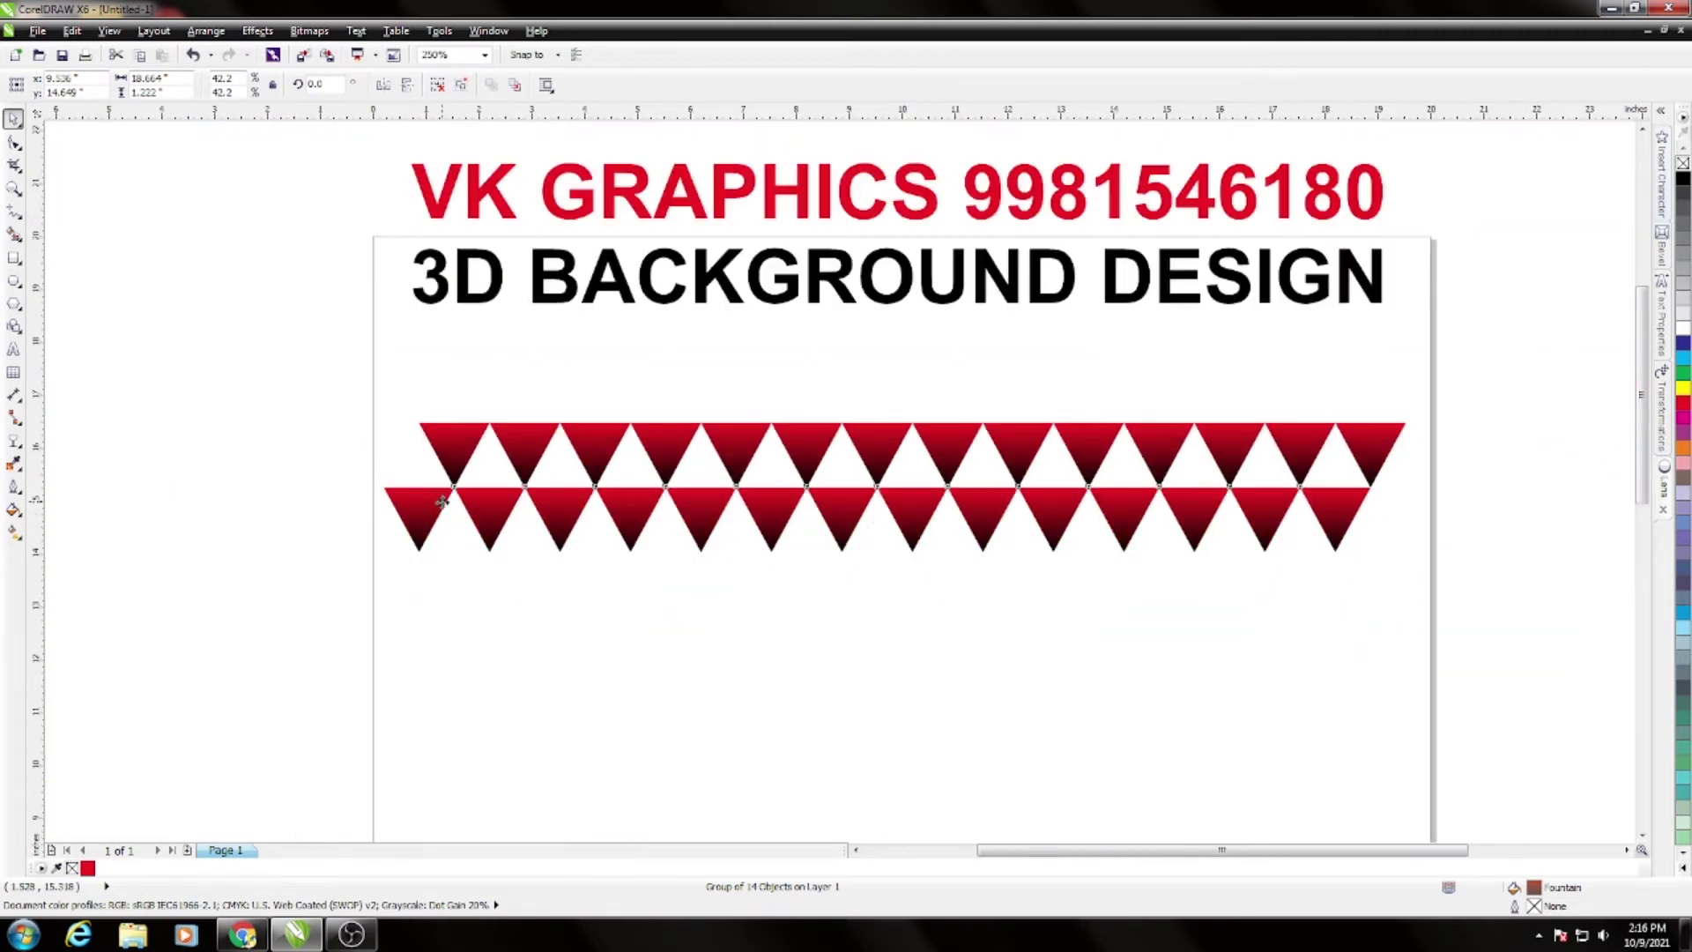
Flip the lower triangle row vertically and move it up so its triangles fill the gaps of the upper row exactly
click(409, 93)
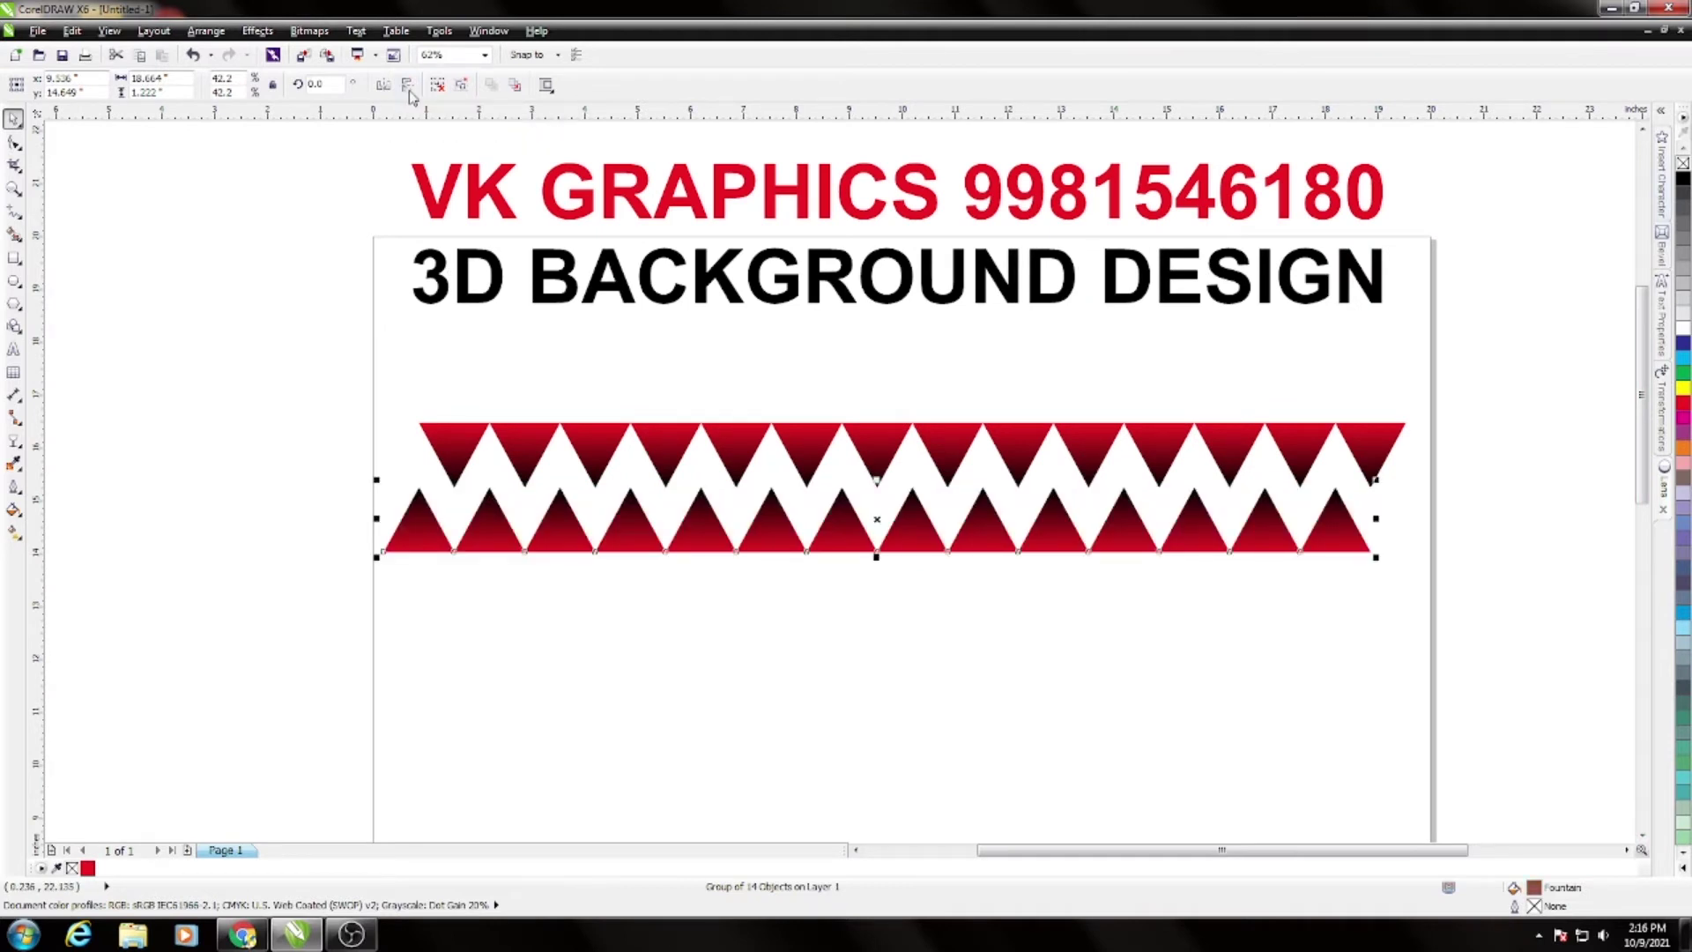
click(290, 488)
scroll(494, 493, up, 2)
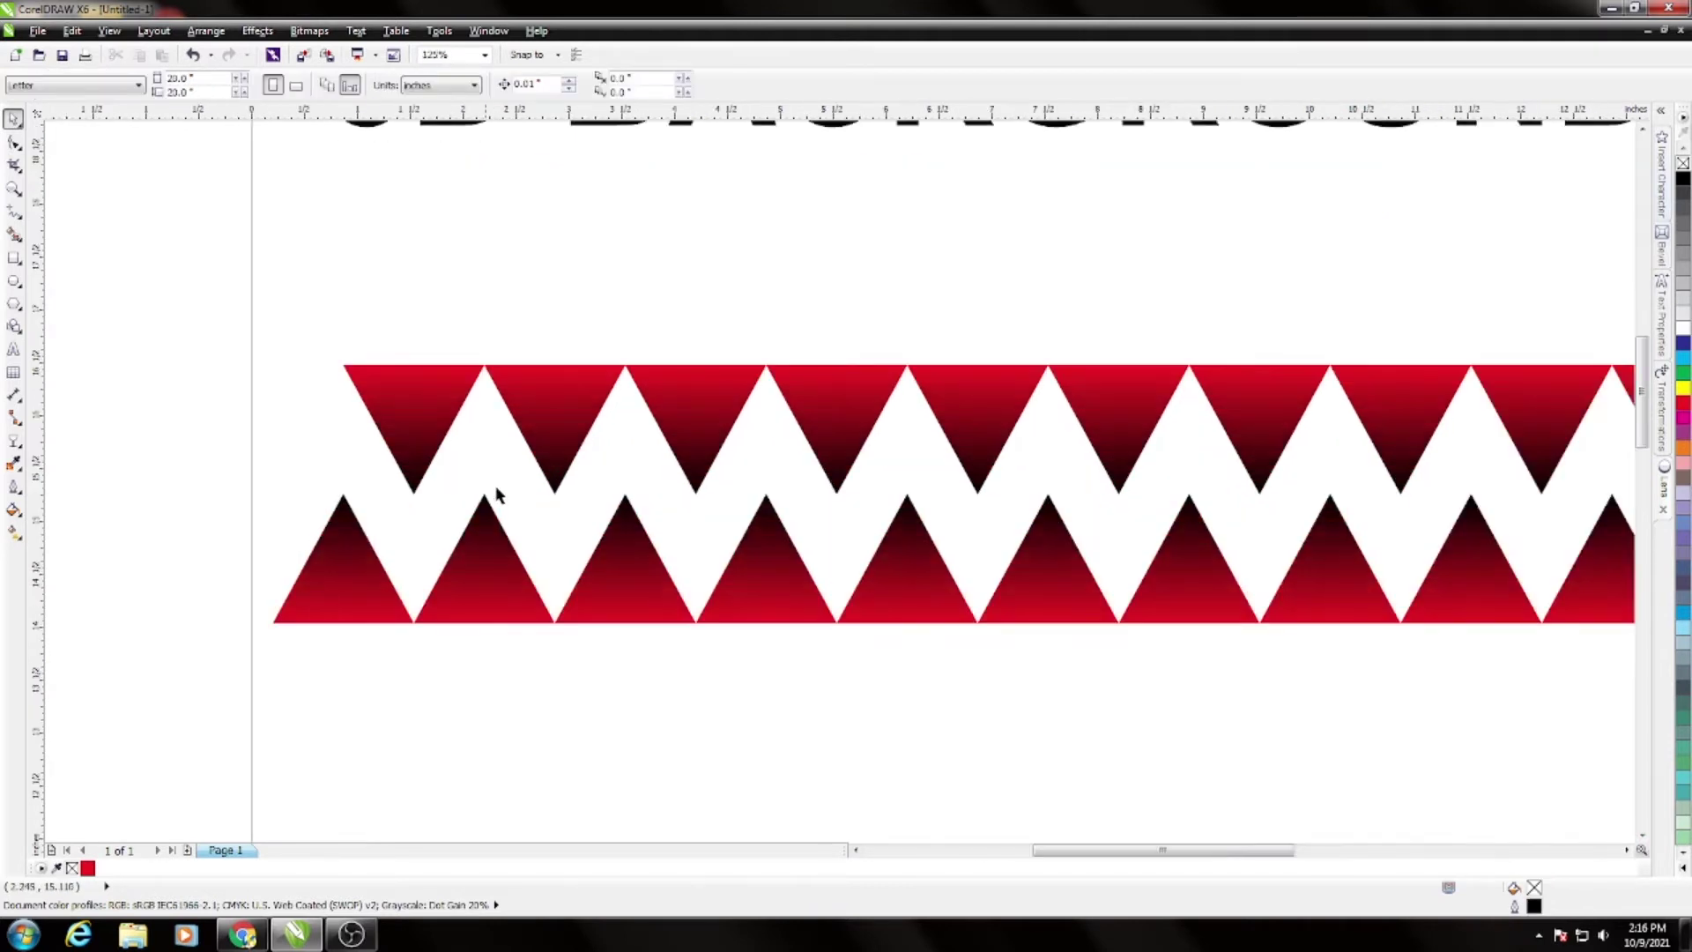
drag(491, 522, 494, 271)
scroll(499, 280, up, 4)
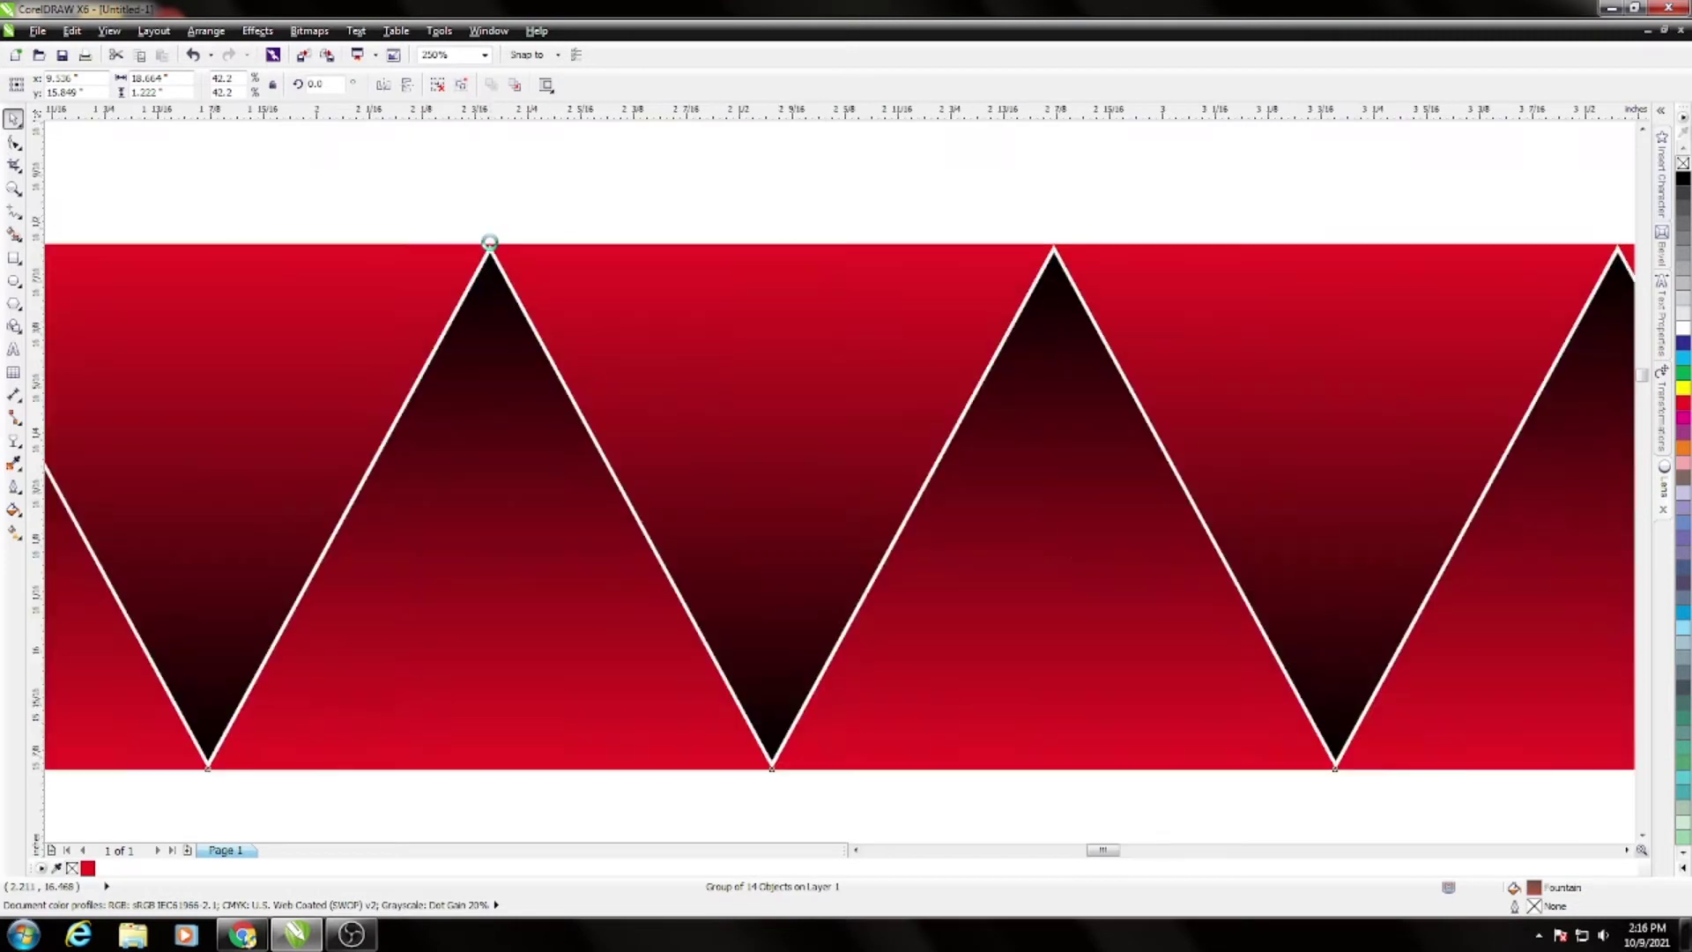
scroll(500, 261, up, 6)
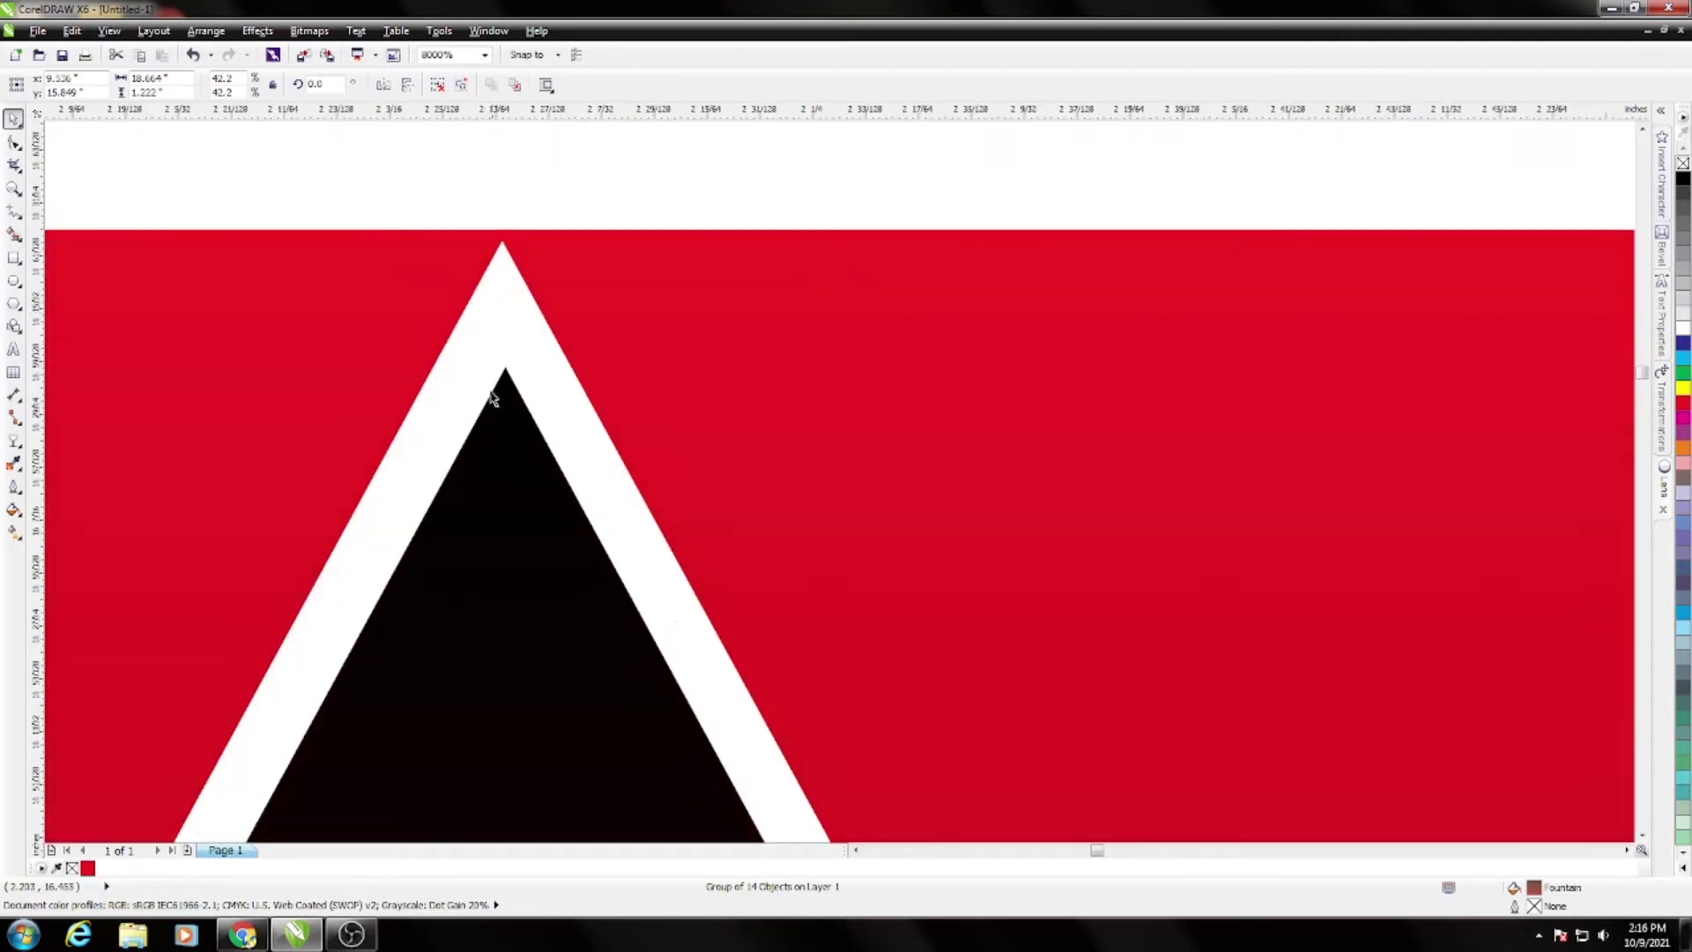
drag(506, 383, 509, 301)
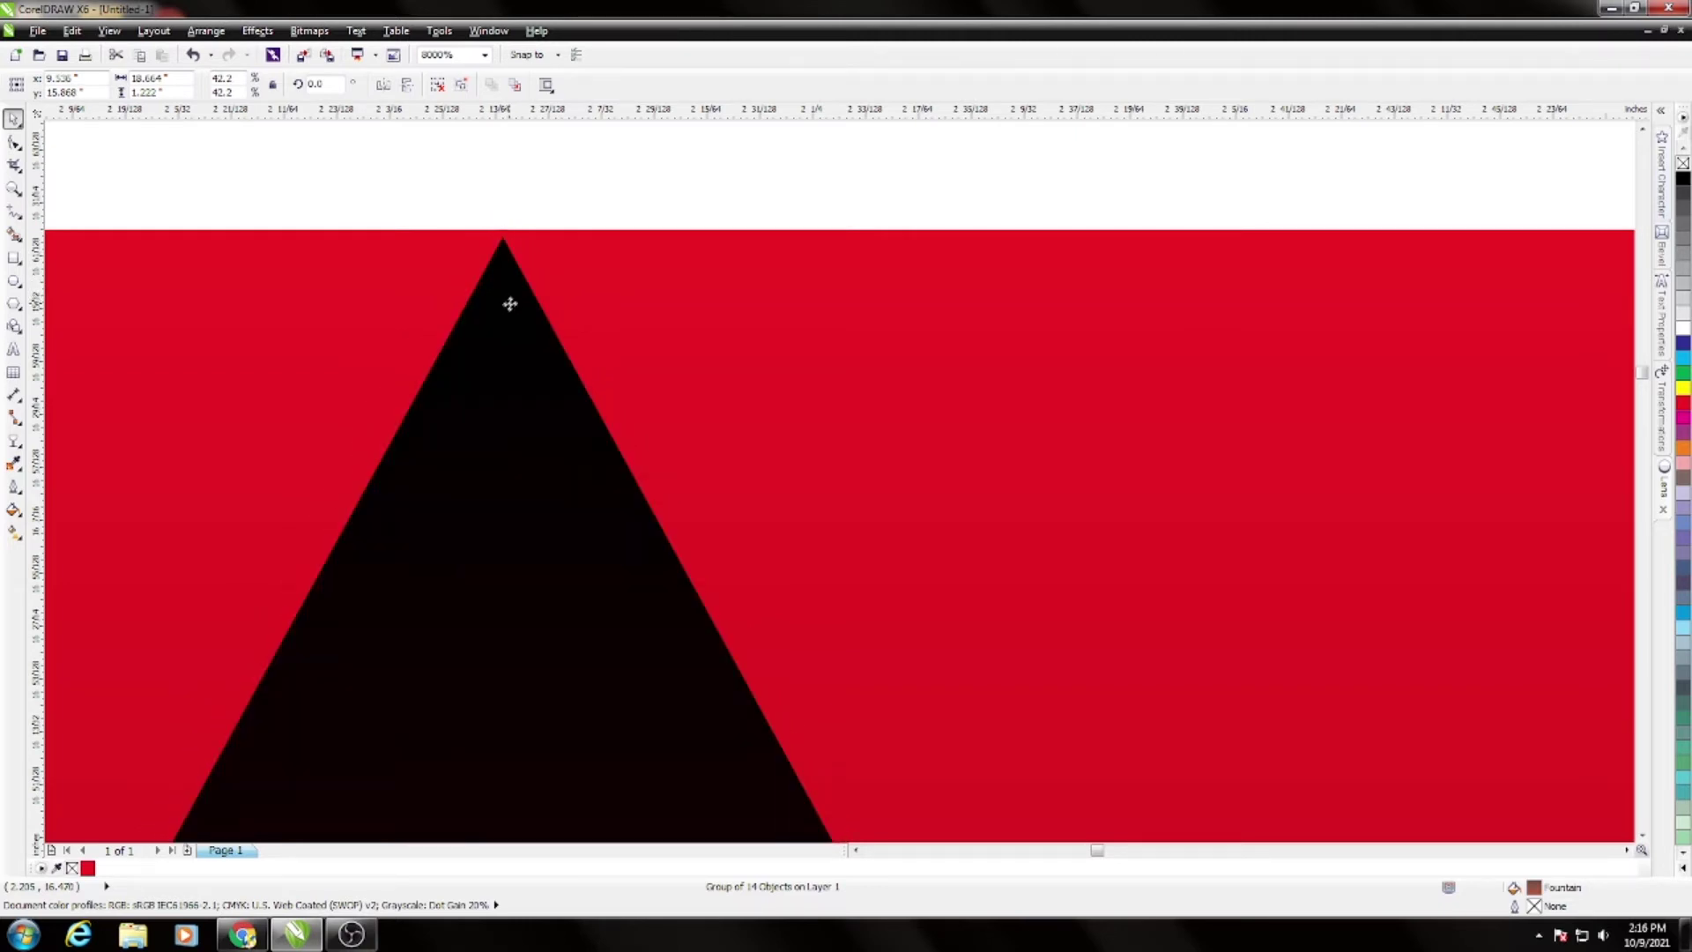
scroll(510, 304, down, 10)
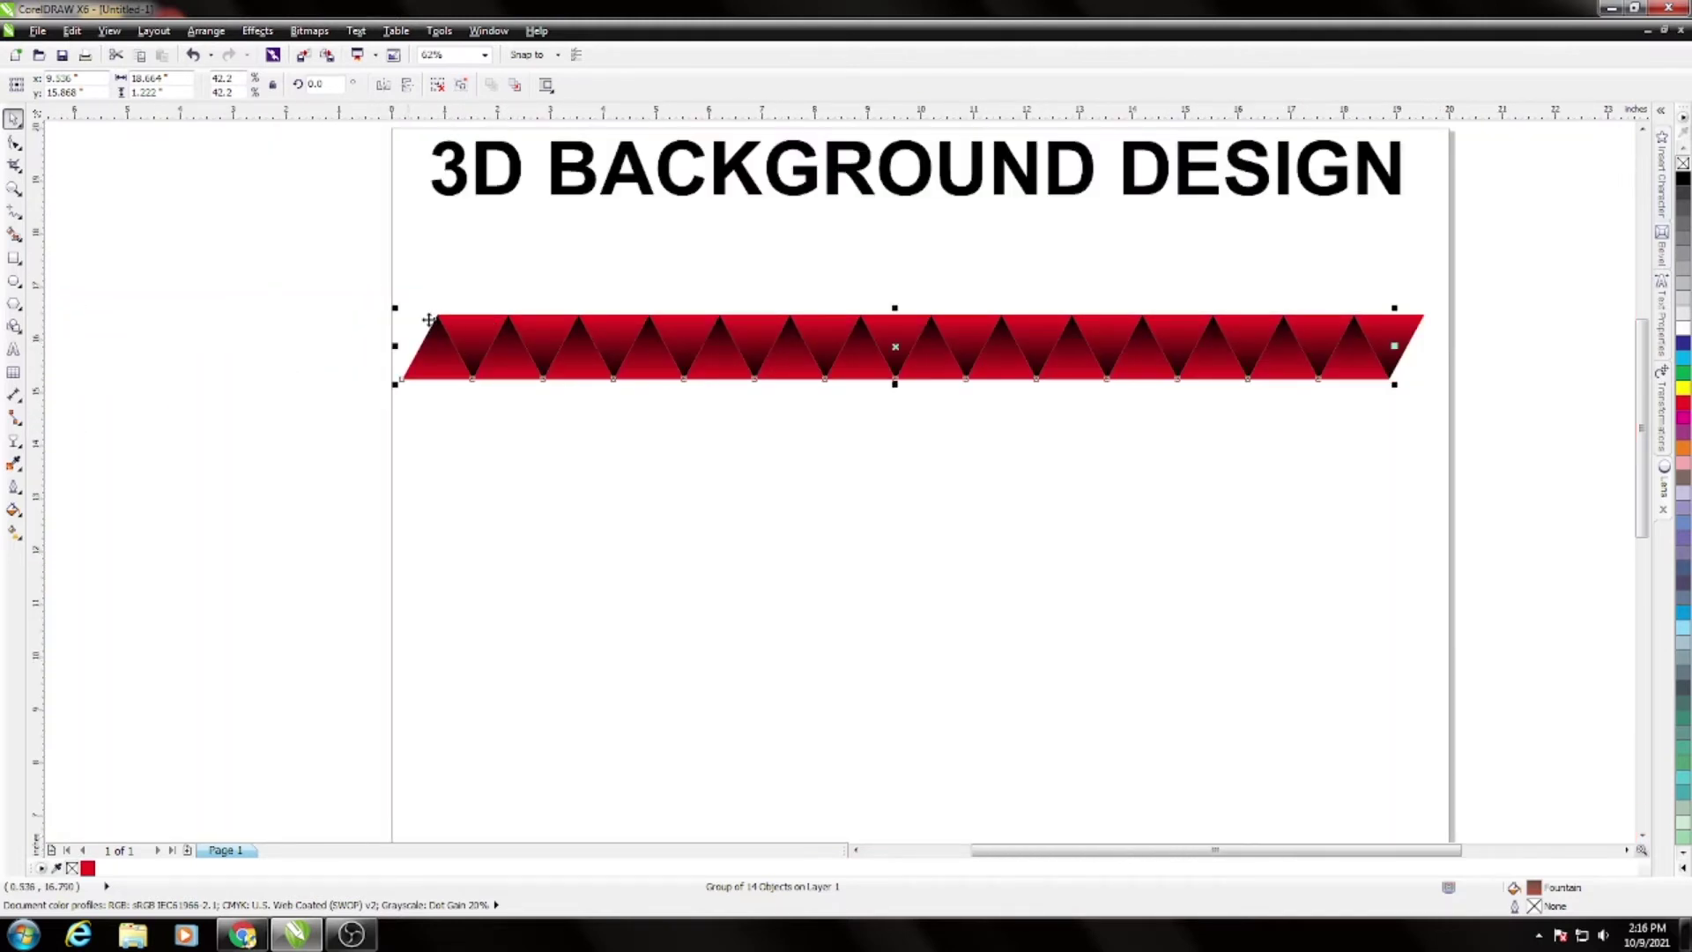
Group the two interlocked rows into one band and place a vertically mirrored copy of it directly below
click(291, 291)
drag(253, 272, 1445, 490)
scroll(1419, 481, up, 1)
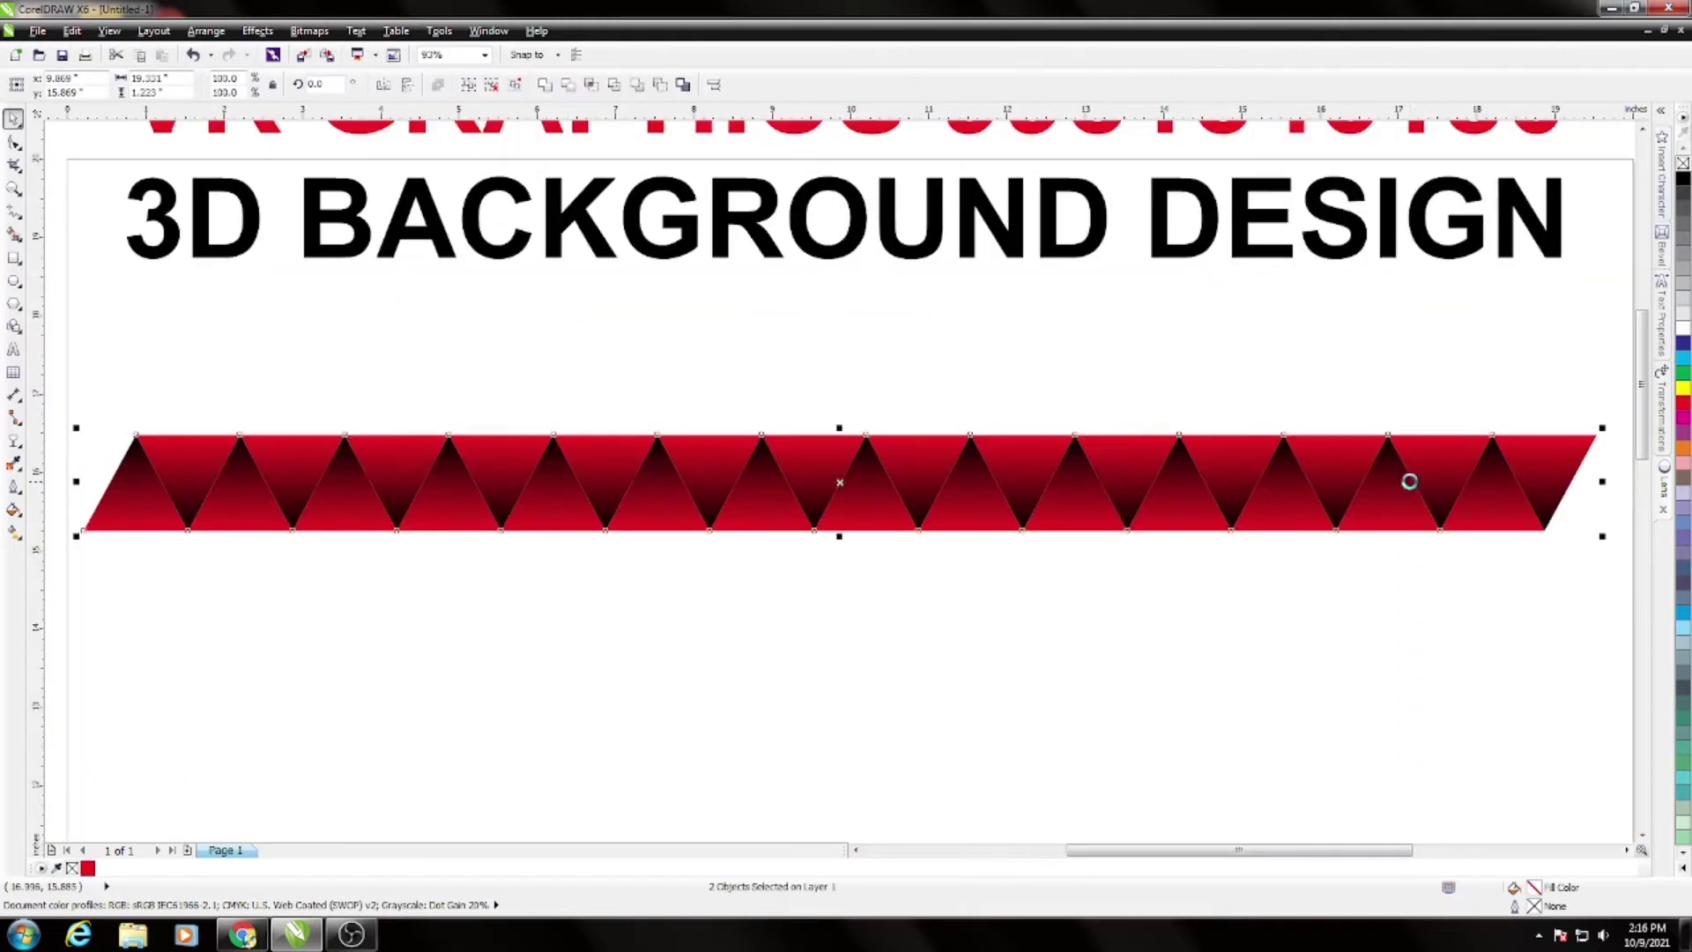
key(Escape)
scroll(537, 406, down, 2)
drag(188, 370, 1216, 617)
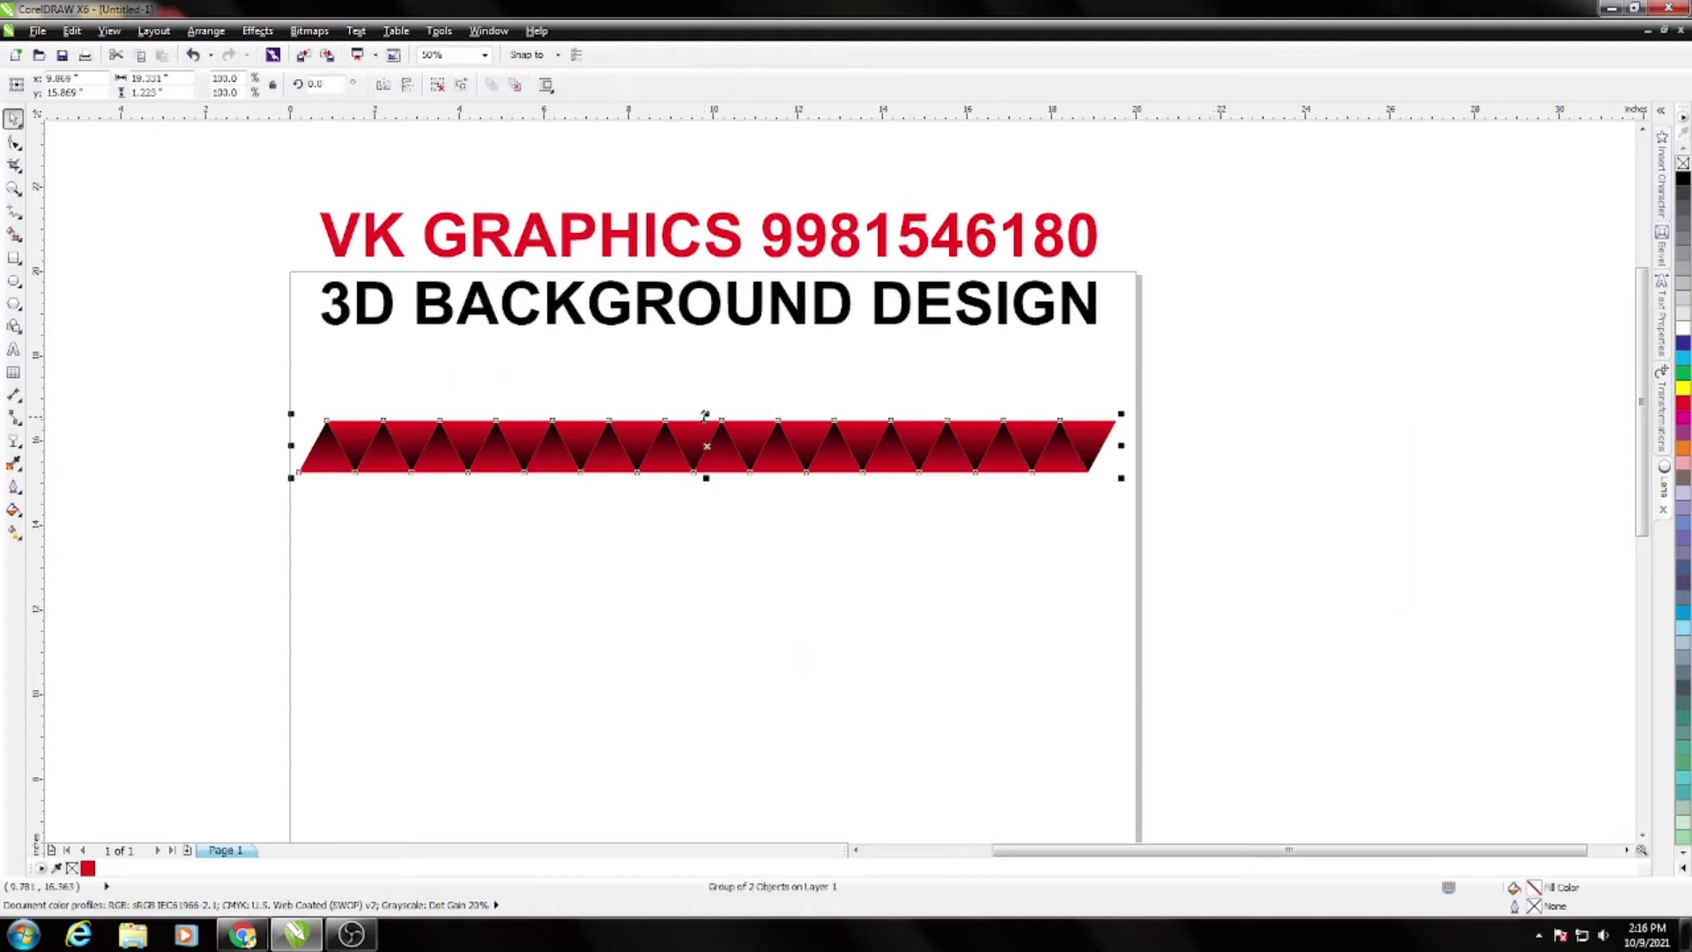
drag(704, 415, 710, 527)
click(238, 427)
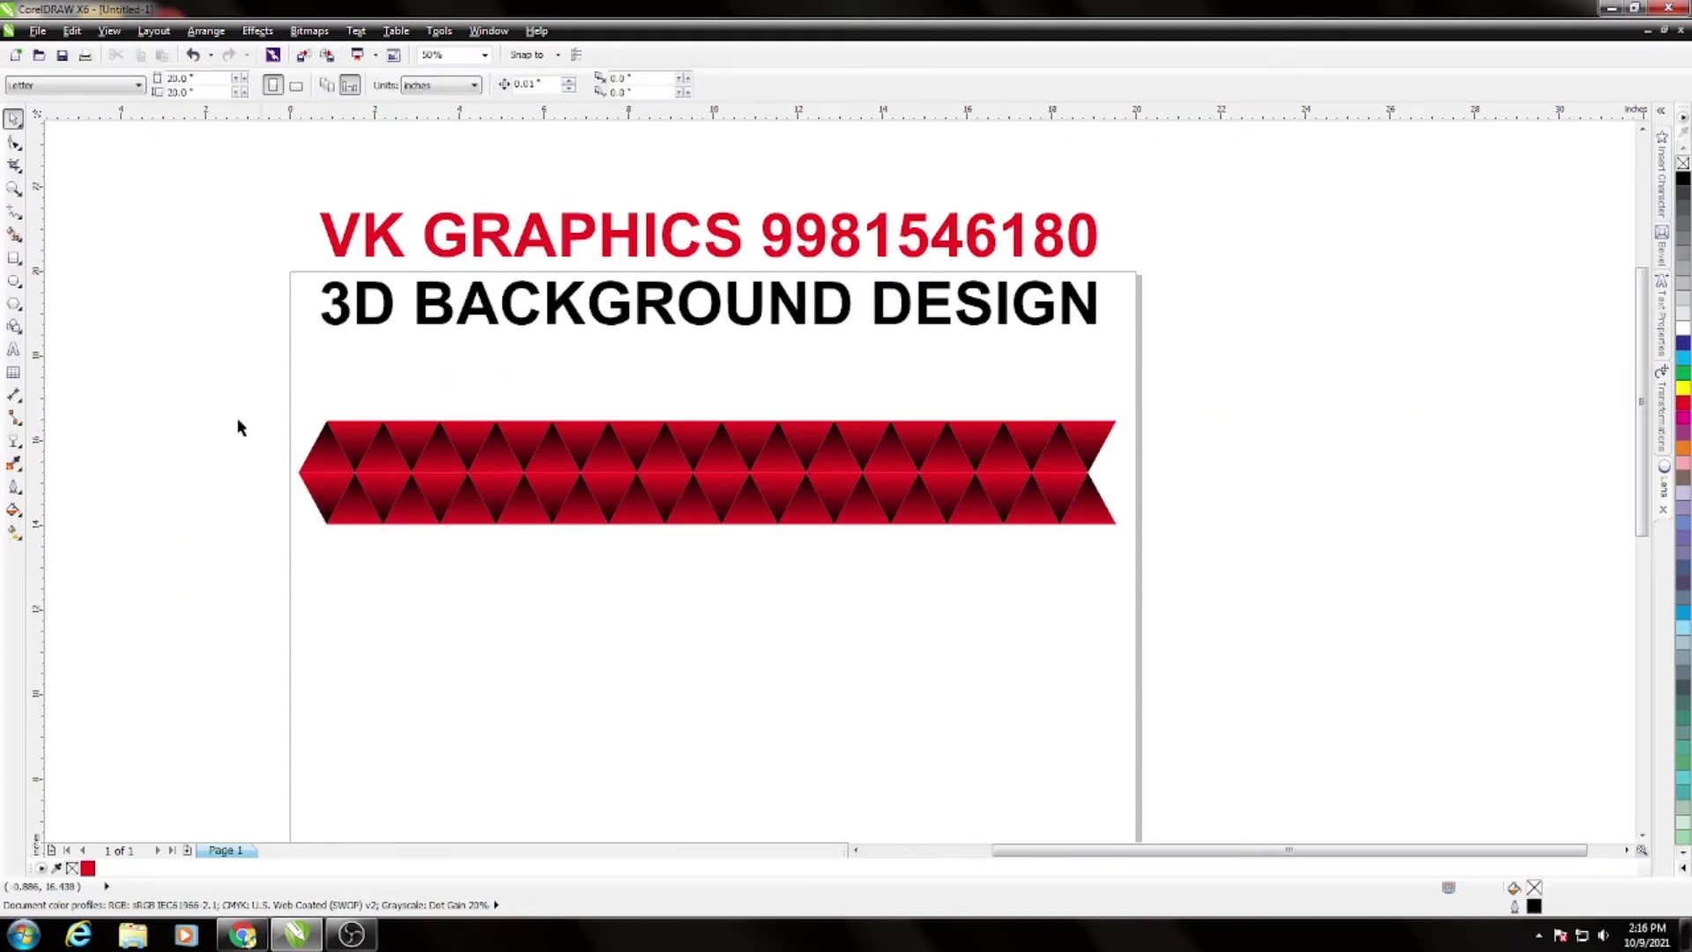
Examine the seam between the two mirrored bands up close and preview the design full screen
click(541, 515)
scroll(541, 516, up, 4)
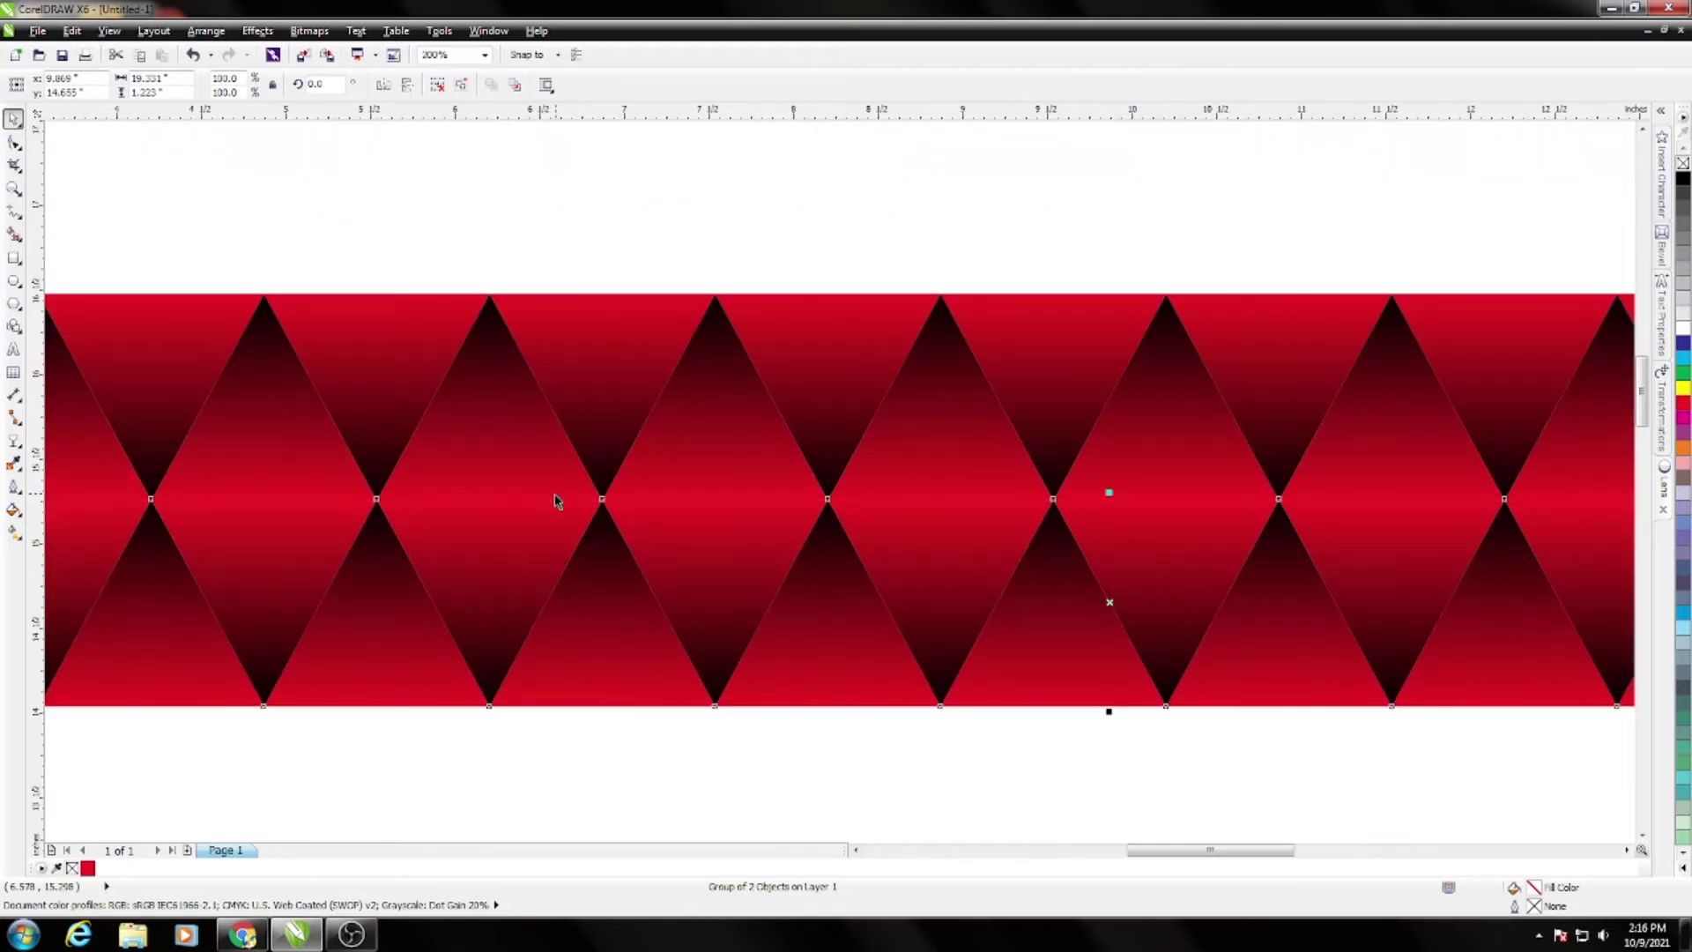
key(Escape)
scroll(643, 434, down, 4)
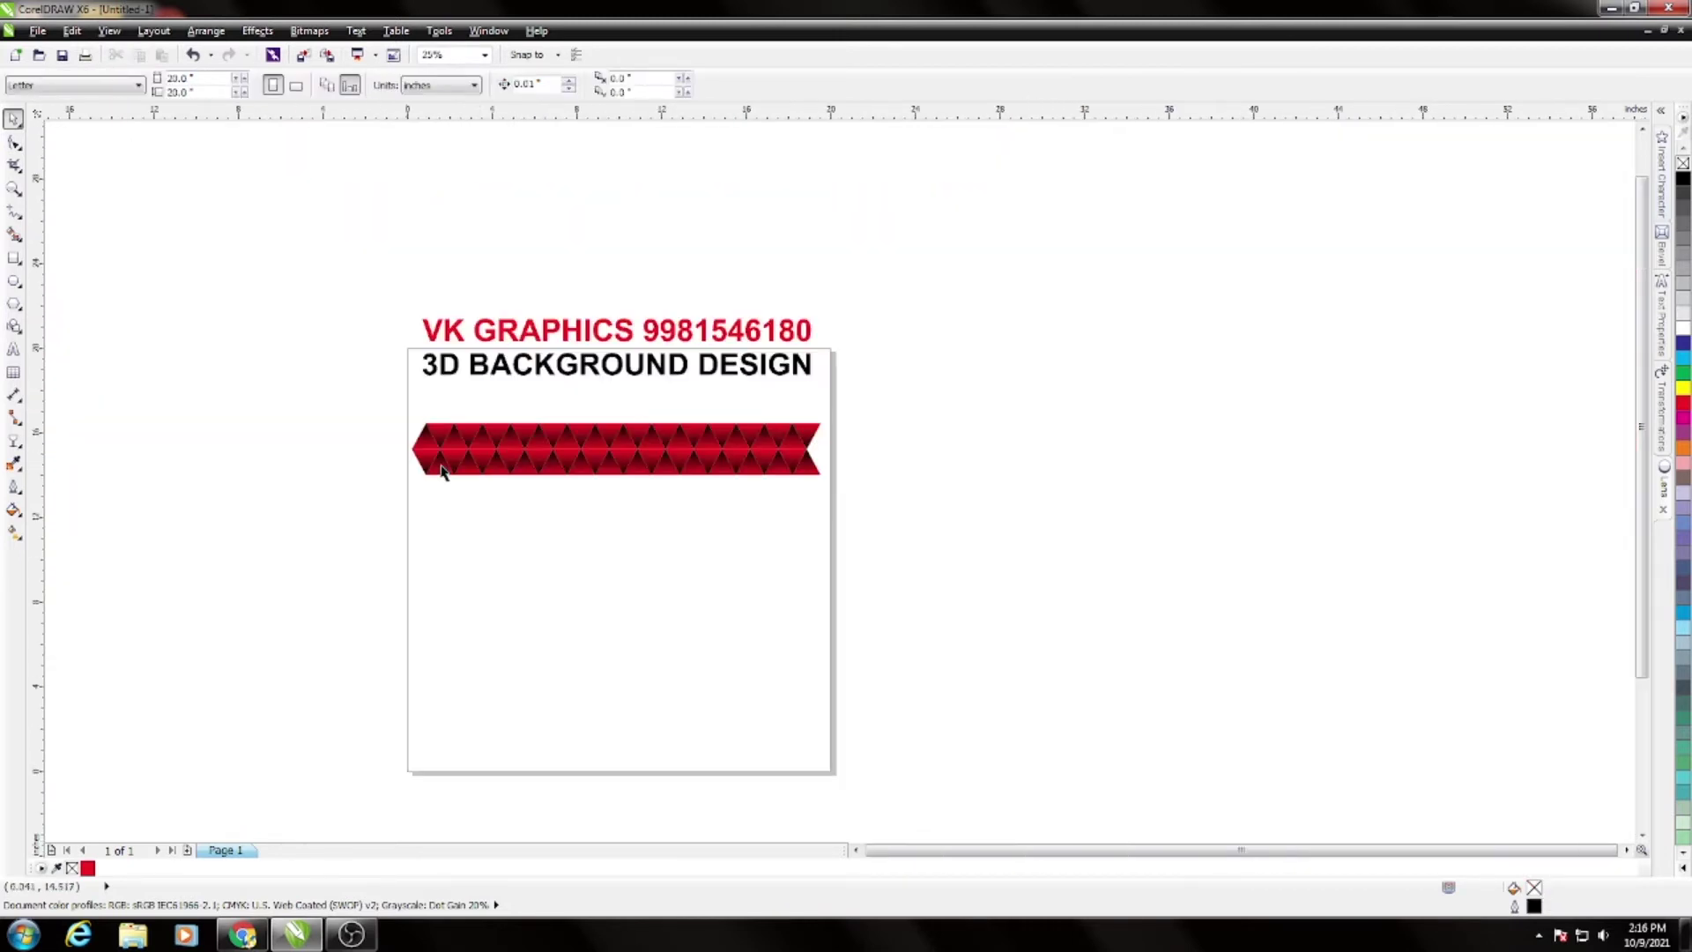
drag(732, 504, 884, 529)
key(shift+F2)
key(F9)
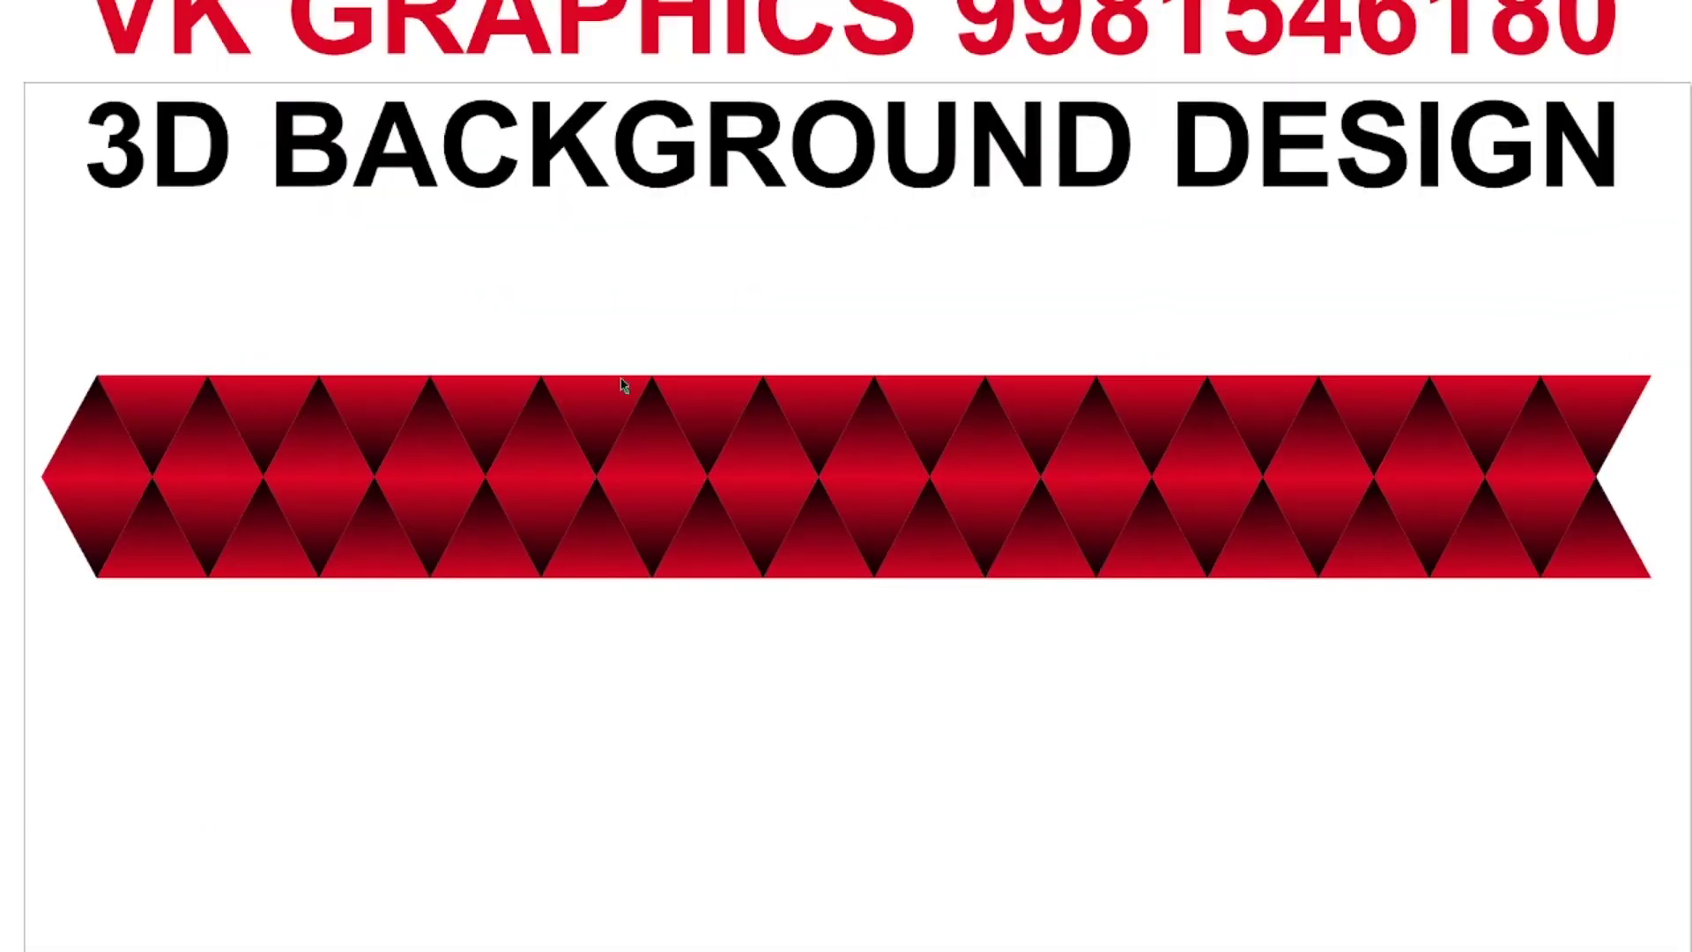
key(Escape)
scroll(699, 397, down, 2)
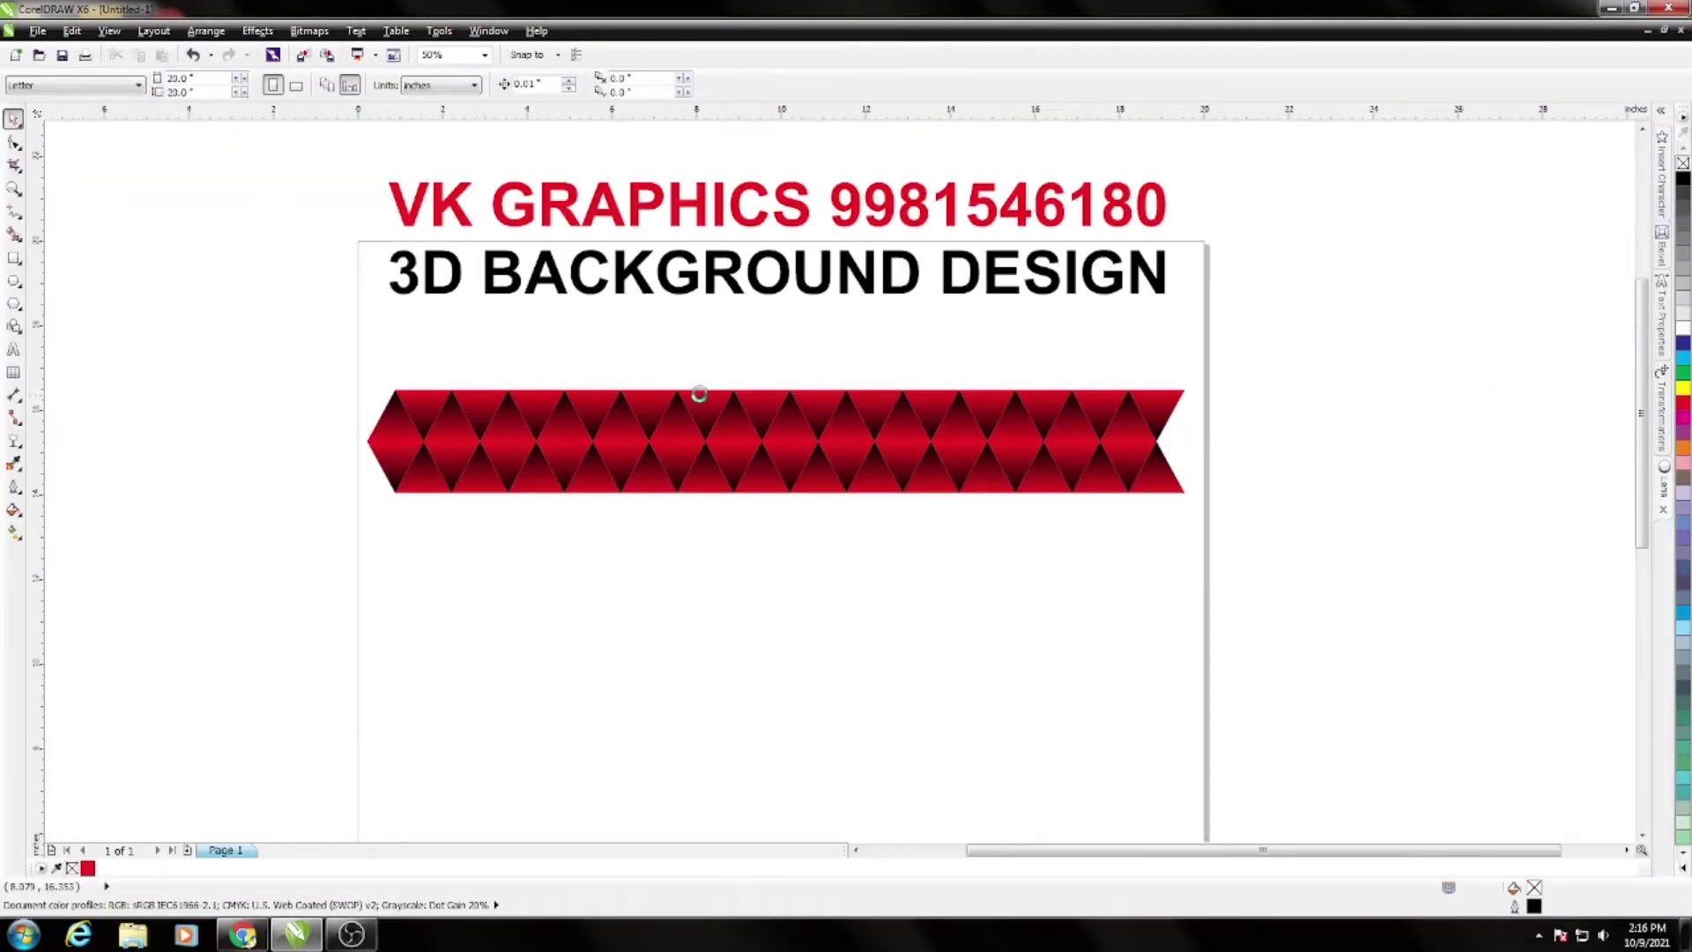
Place a mirrored copy of both bands directly below, and mirror the resulting four bands downward to build eight bands
drag(336, 378, 1447, 634)
drag(775, 388, 782, 505)
drag(245, 332, 1319, 663)
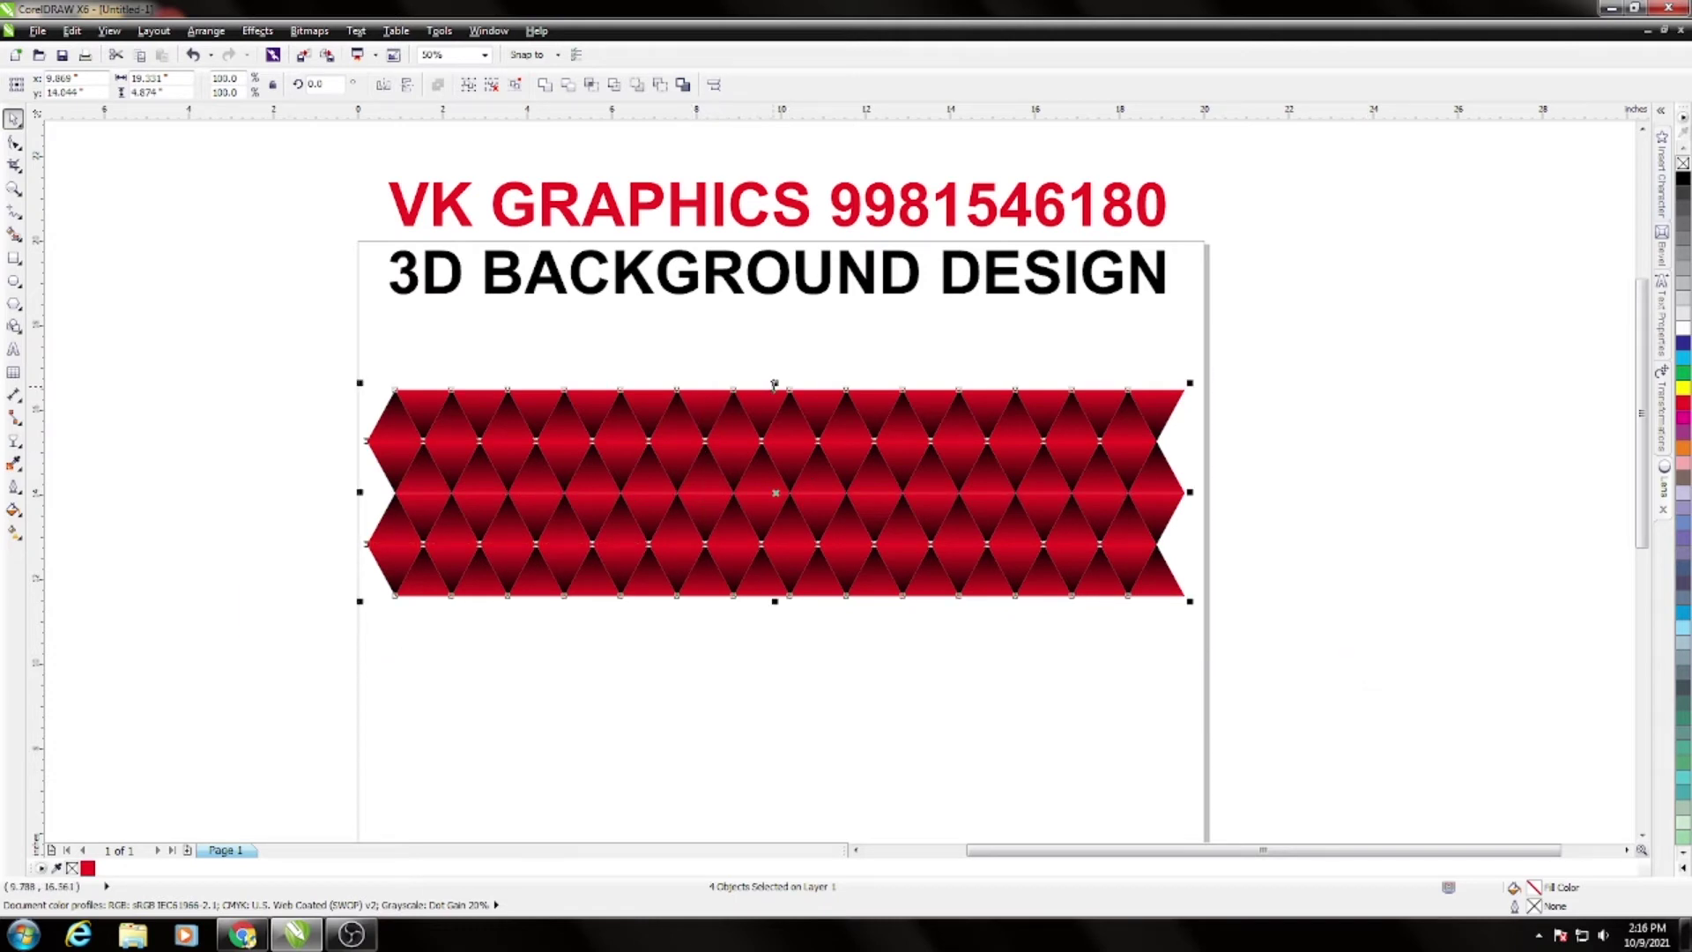
drag(775, 384, 758, 642)
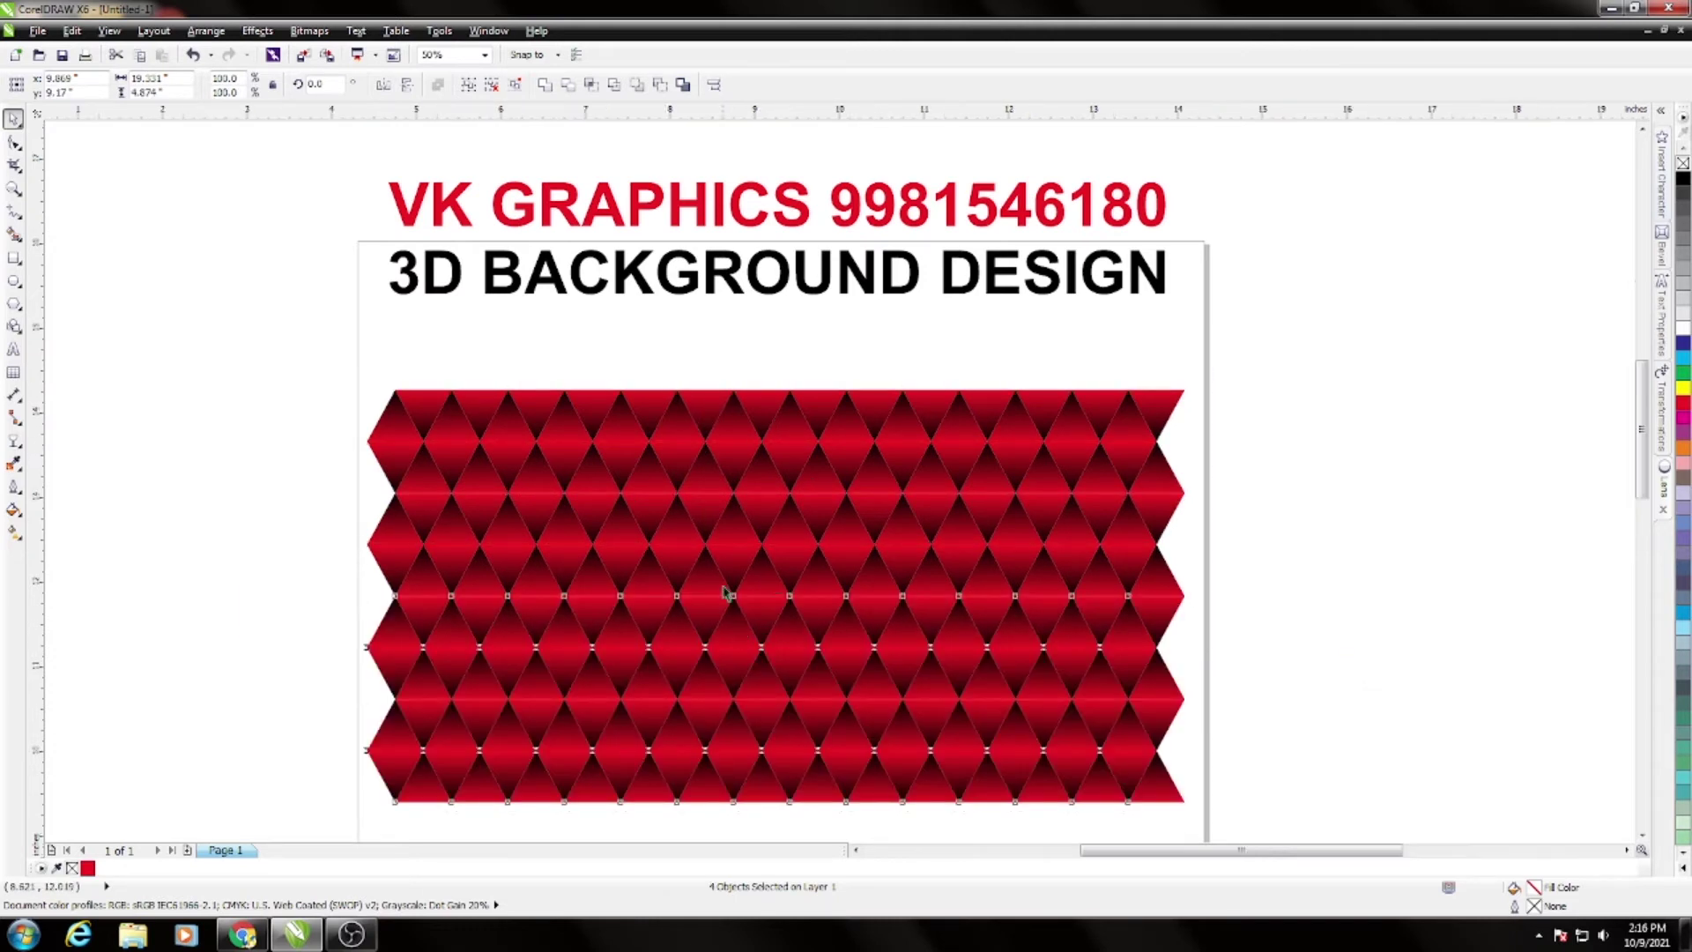
scroll(728, 593, up, 2)
scroll(860, 557, down, 2)
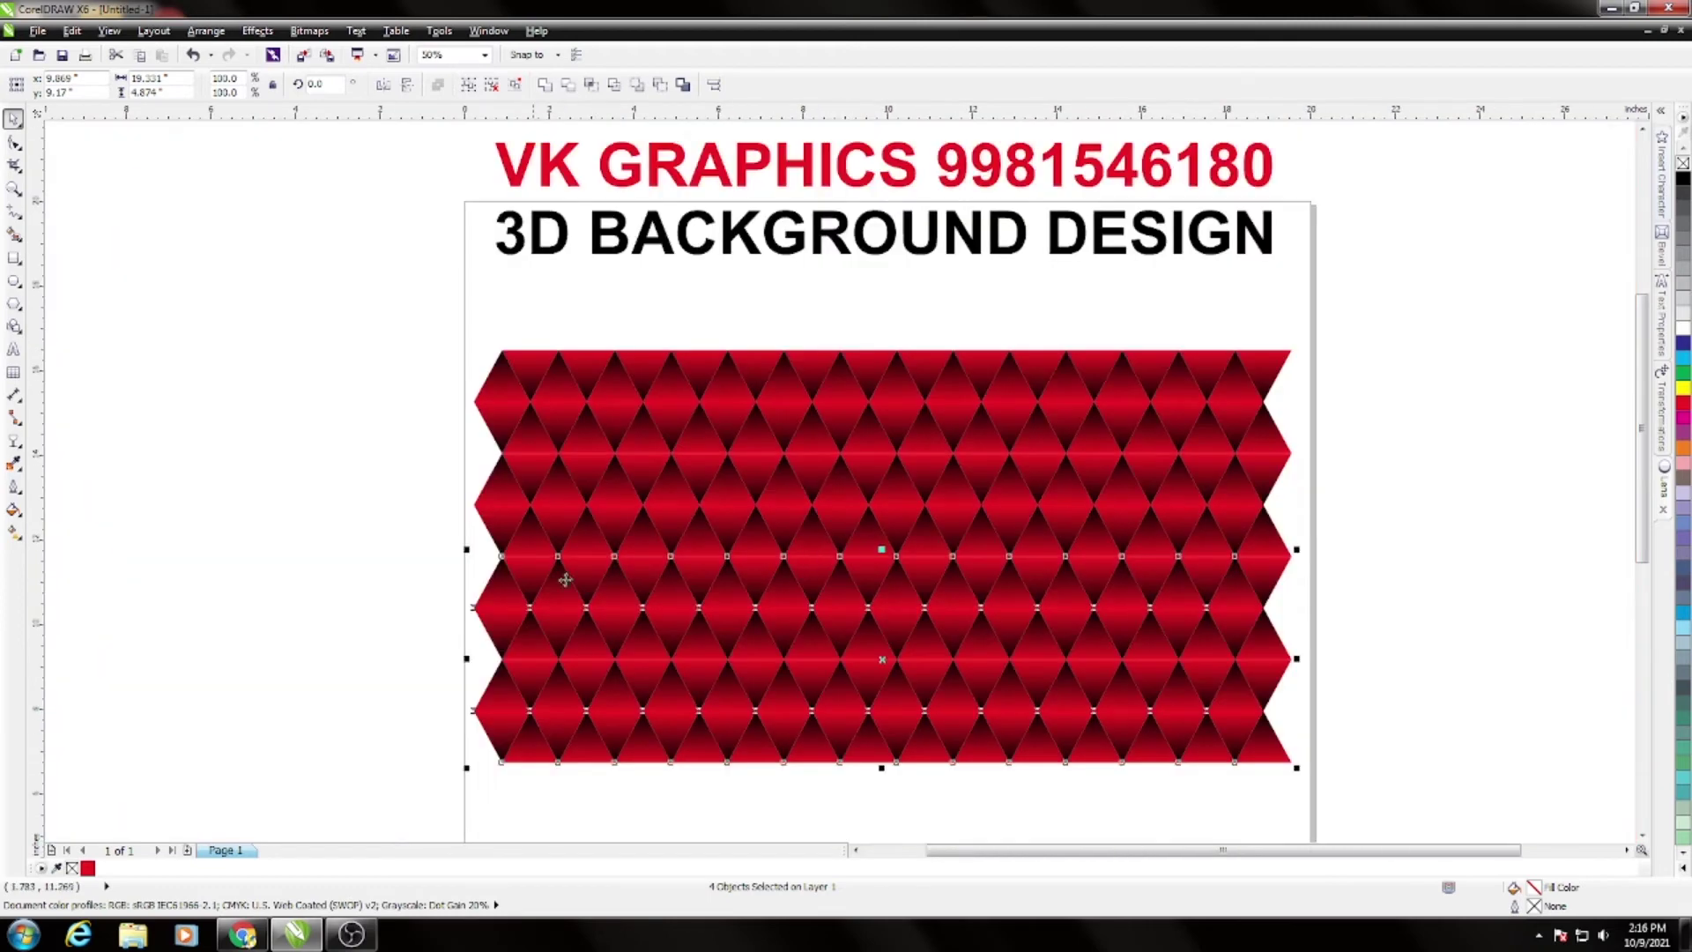
click(419, 582)
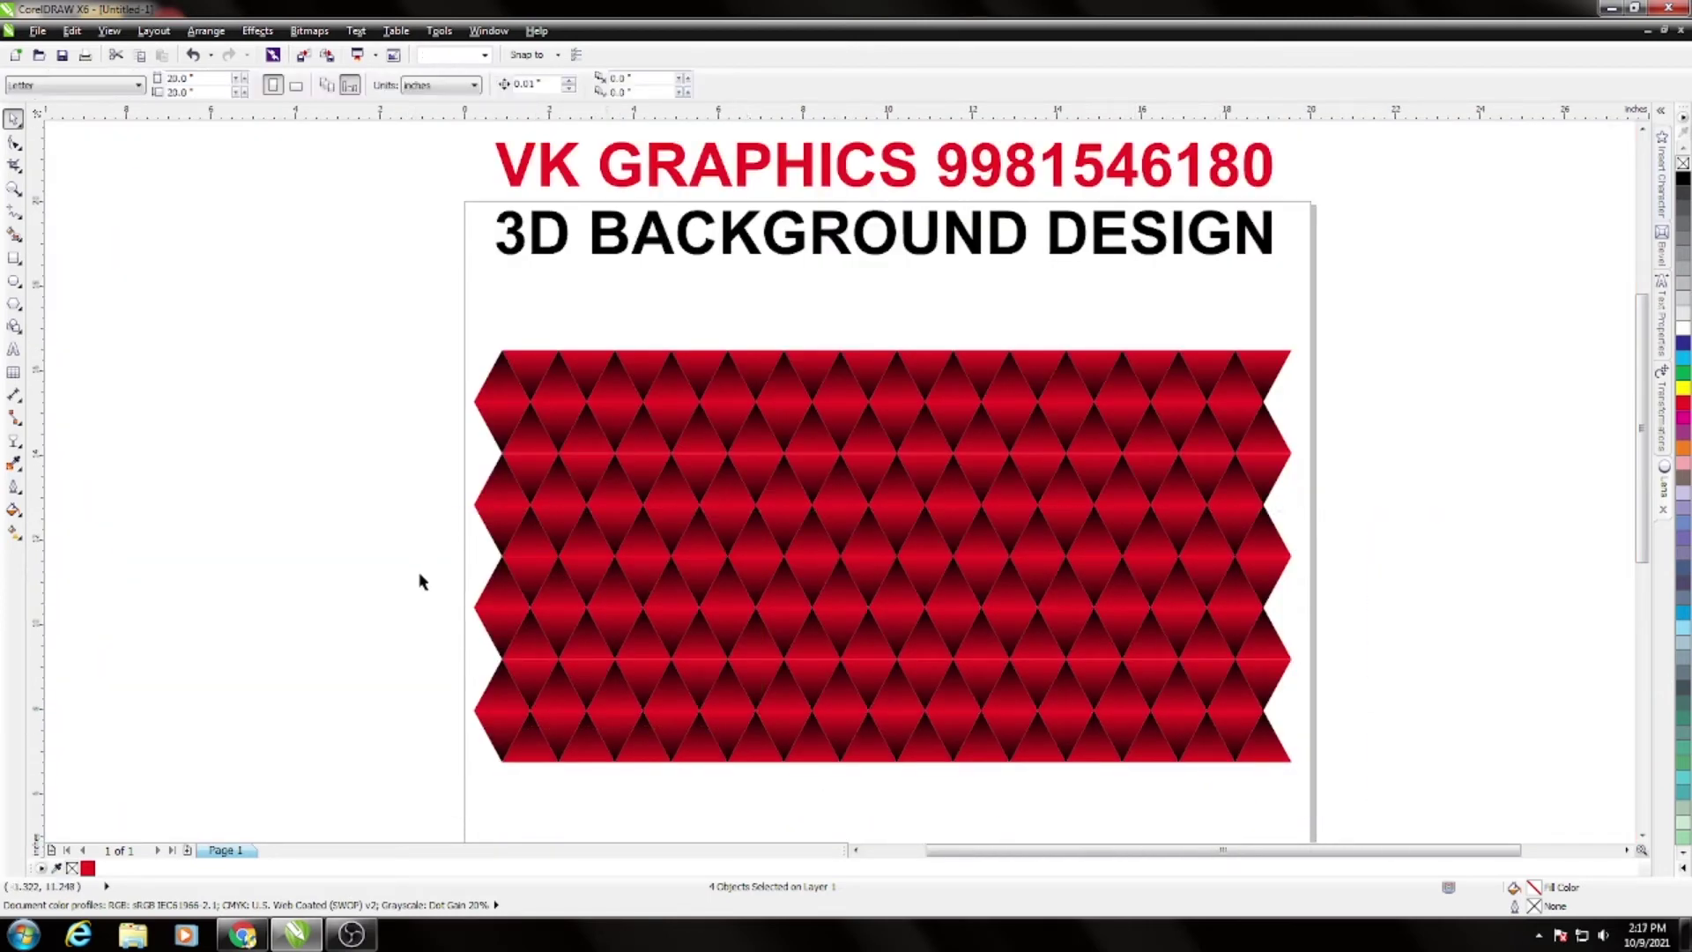
scroll(884, 699, up, 2)
scroll(820, 558, down, 2)
drag(458, 562, 1375, 709)
click(1361, 597)
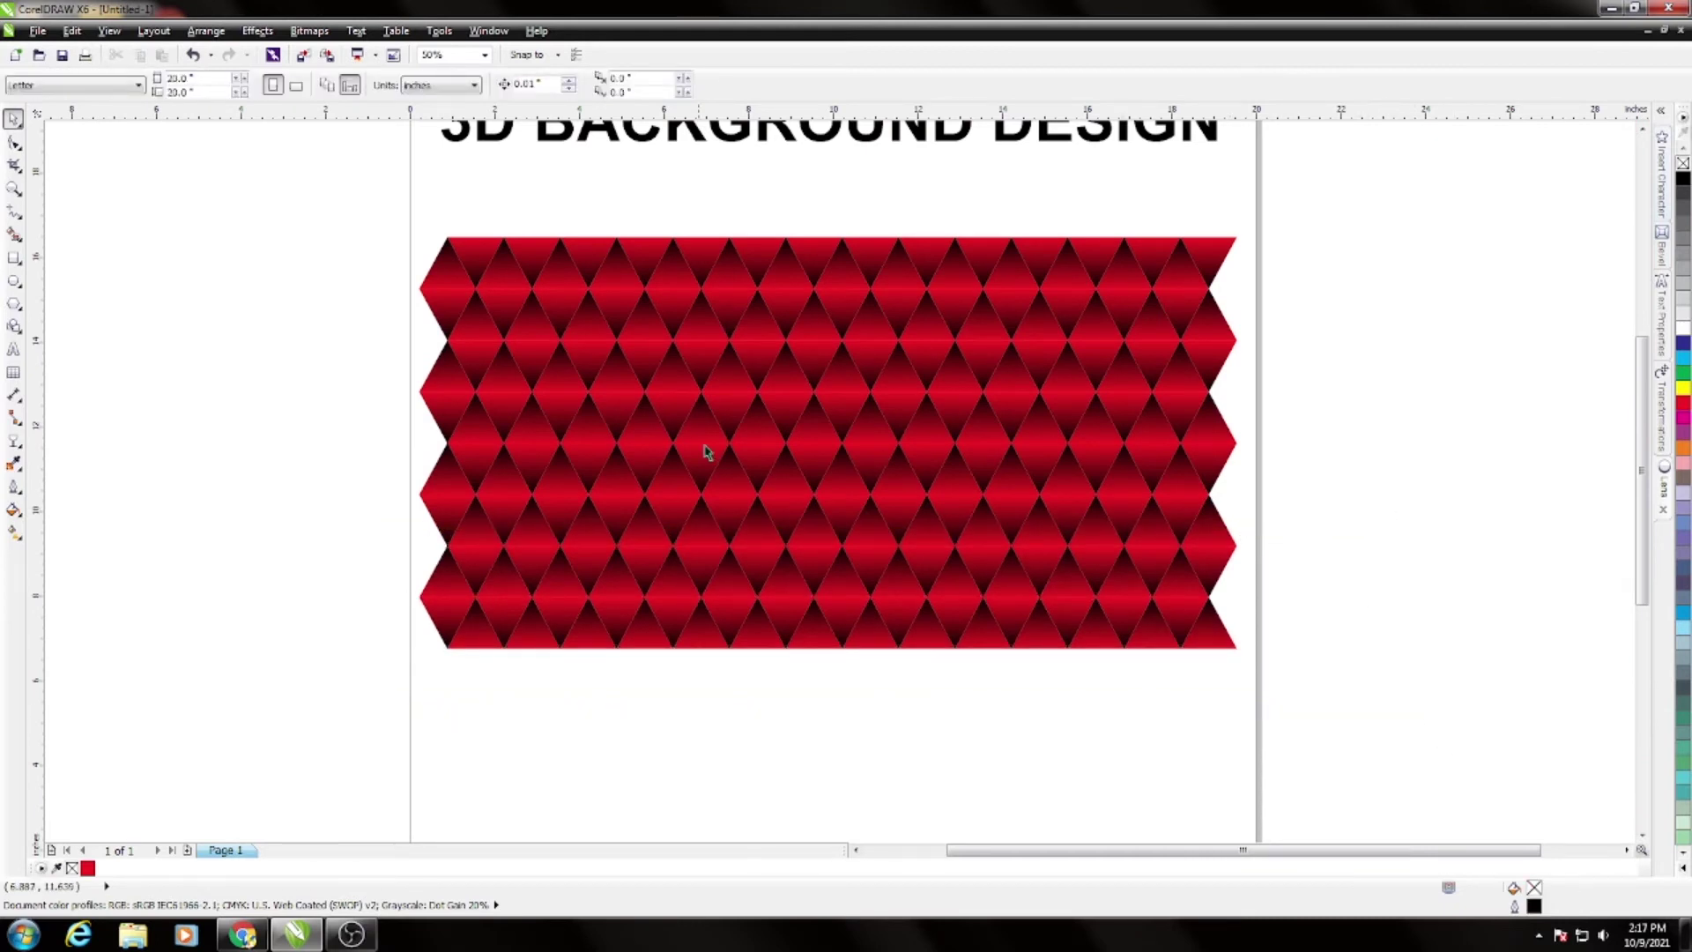
Place a mirrored copy of all eight bands directly below them to build a pattern of sixteen bands
scroll(631, 365, down, 1)
drag(468, 282, 1209, 604)
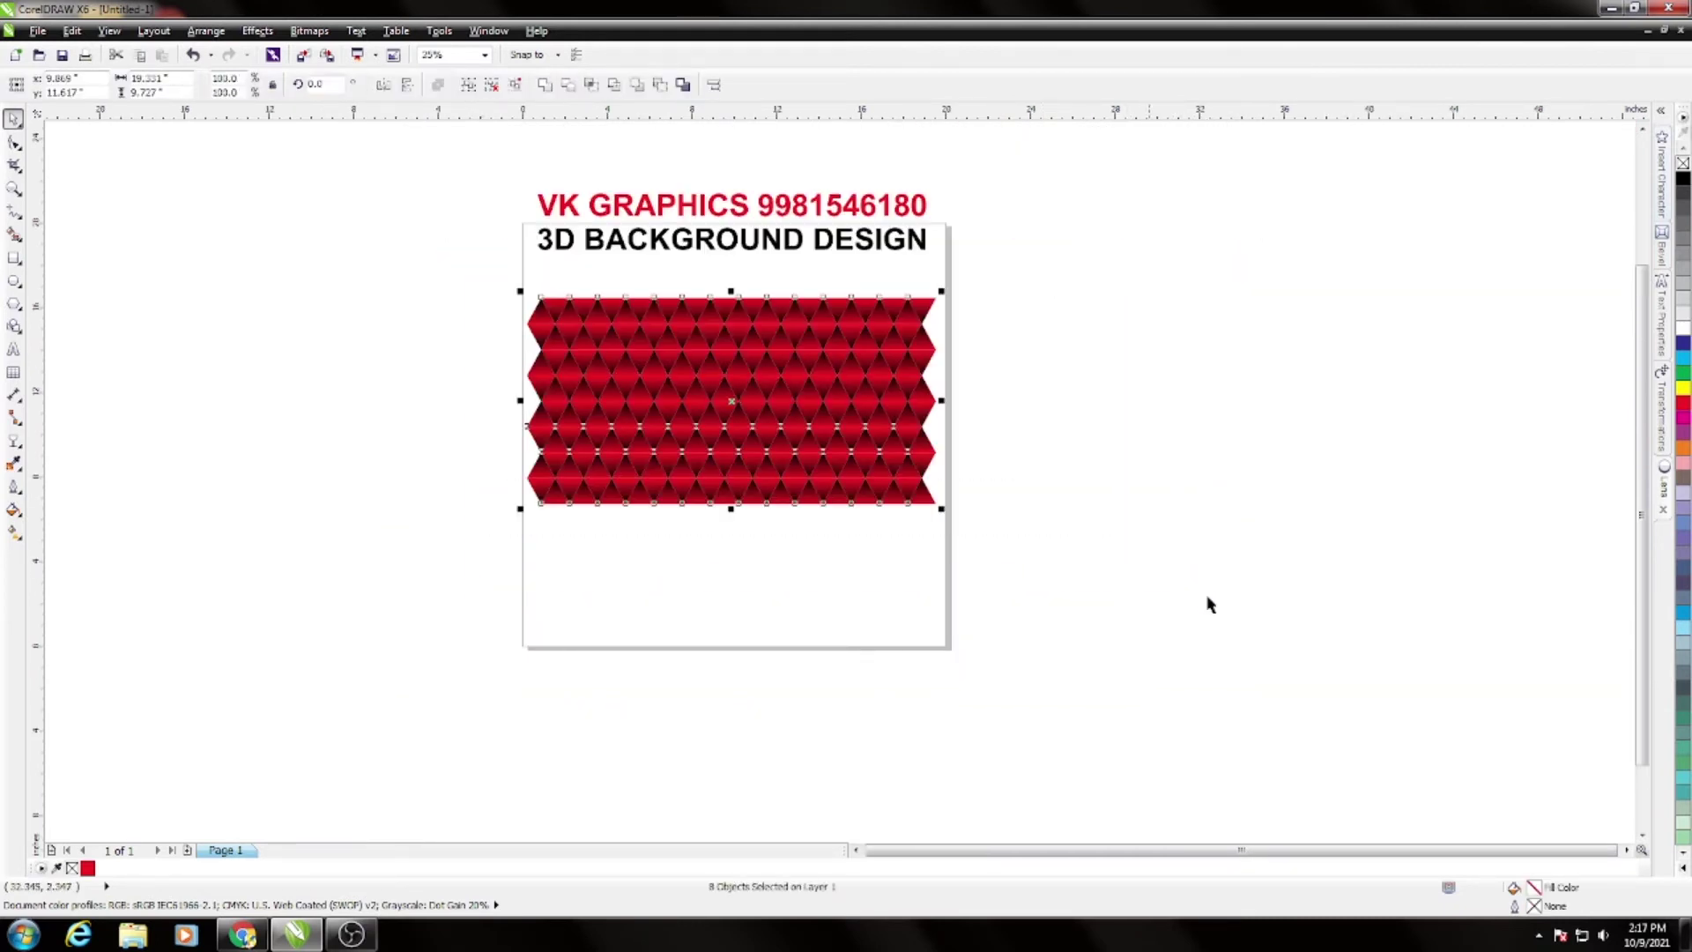
drag(731, 291, 708, 533)
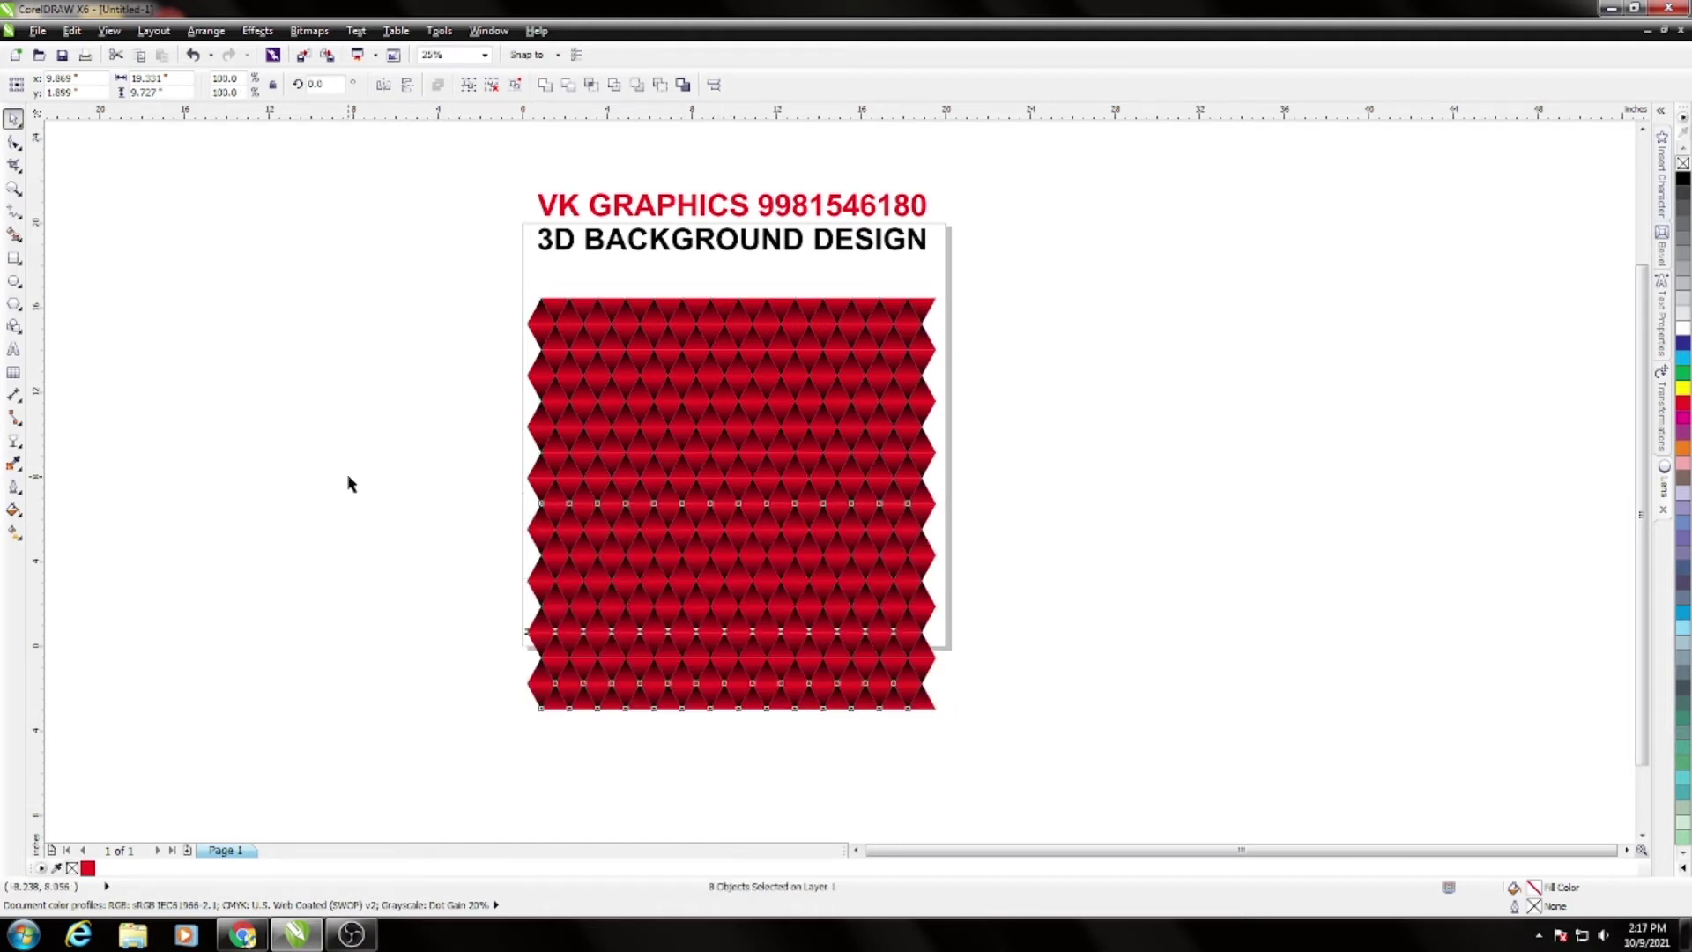
click(347, 479)
scroll(715, 497, up, 1)
scroll(712, 508, down, 1)
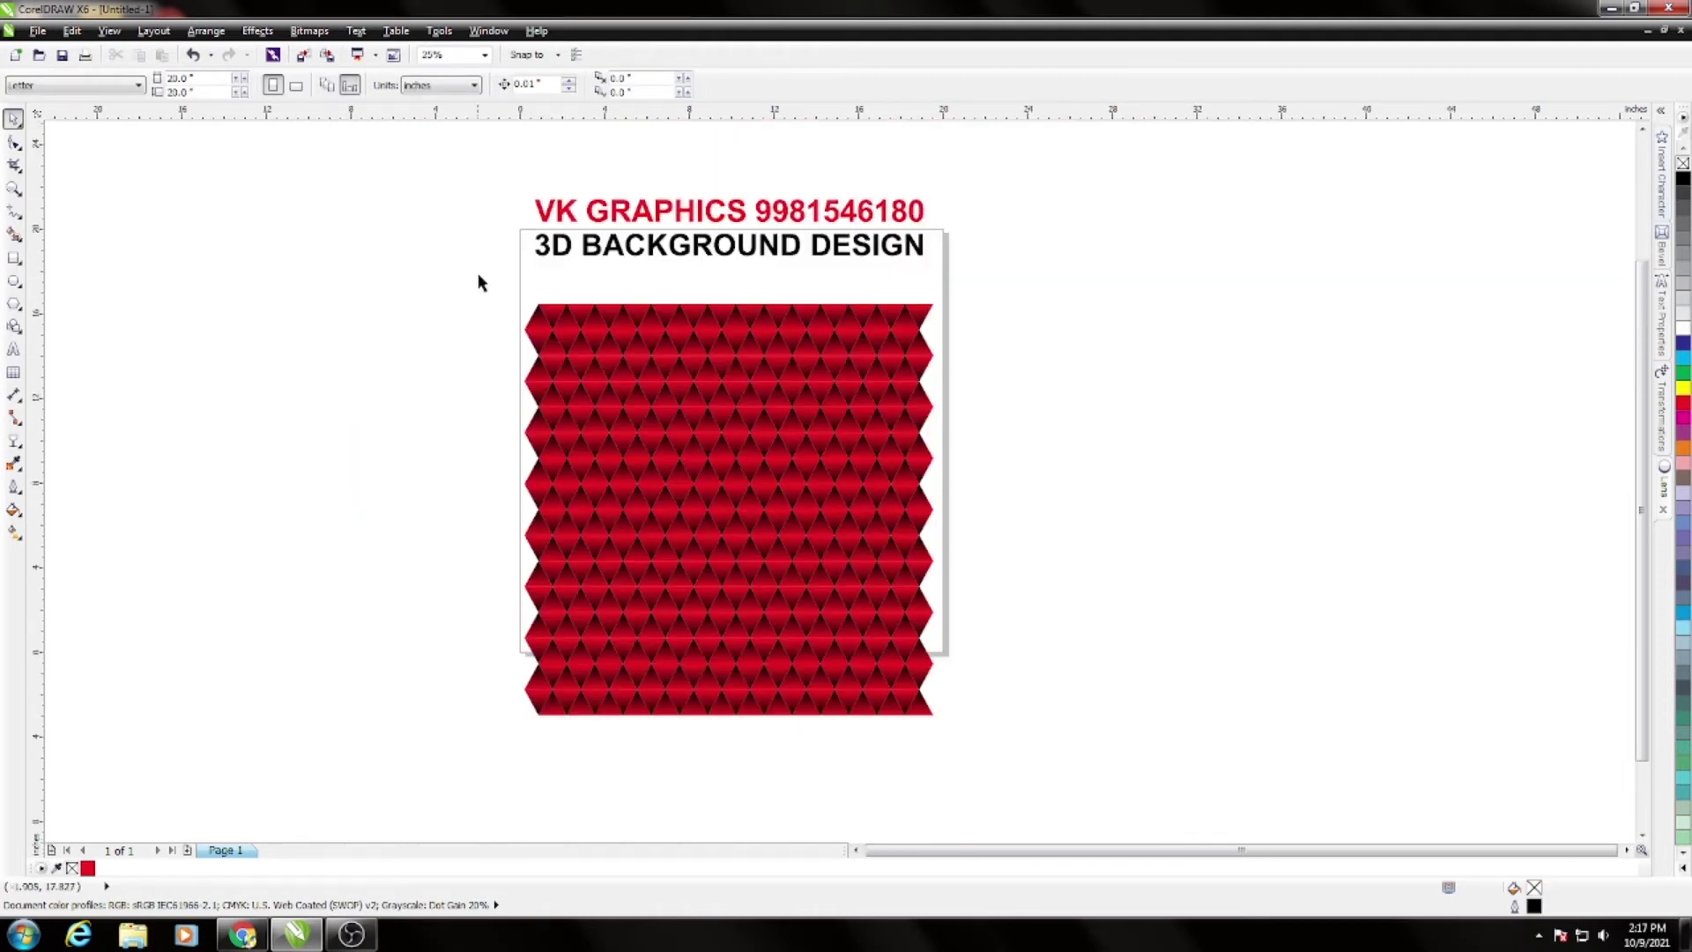
Group all sixteen bands and move the pattern up to just below the 3D BACKGROUND DESIGN heading
drag(479, 282, 1099, 805)
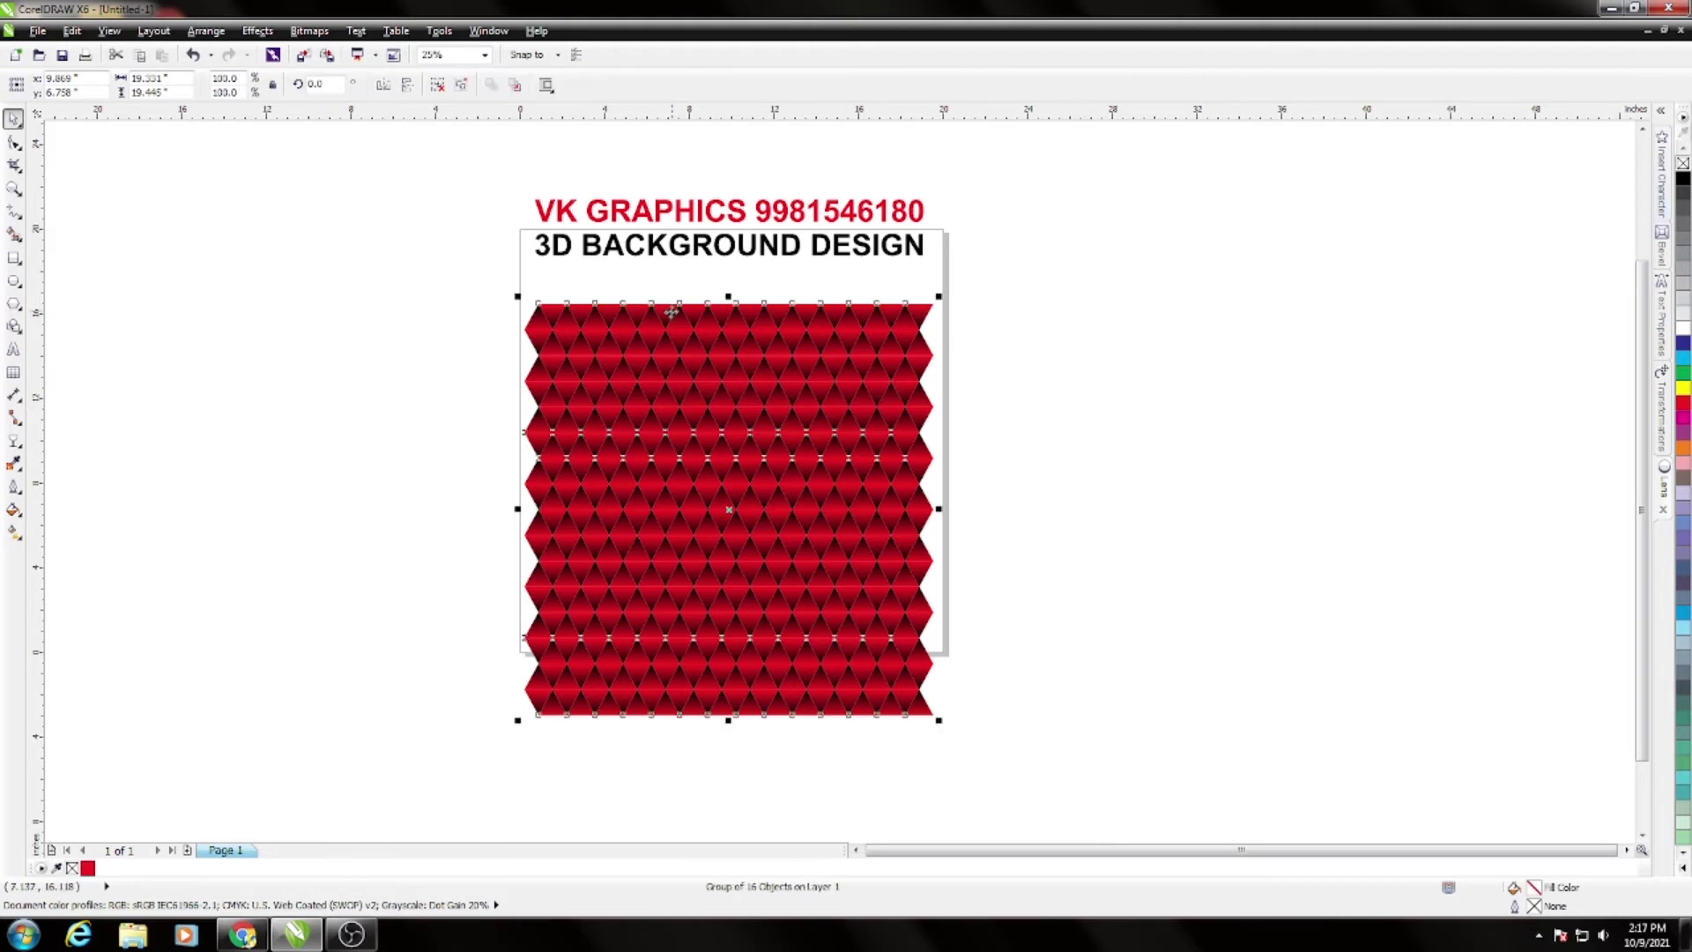
drag(672, 312, 489, 232)
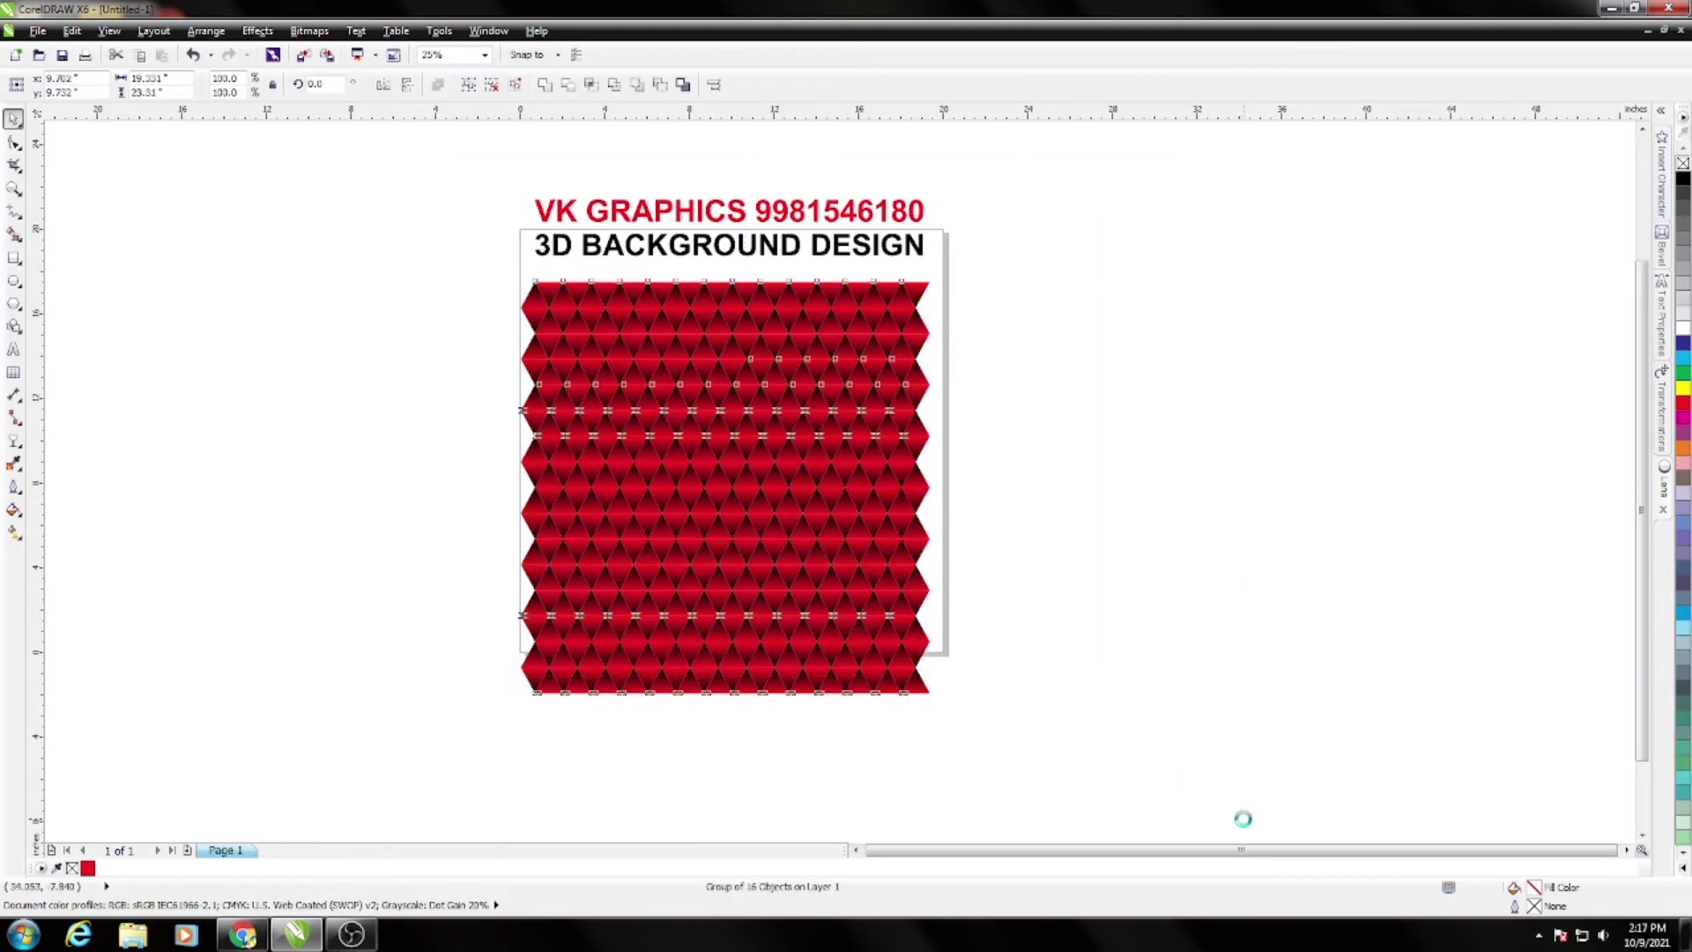
click(340, 367)
scroll(367, 370, up, 1)
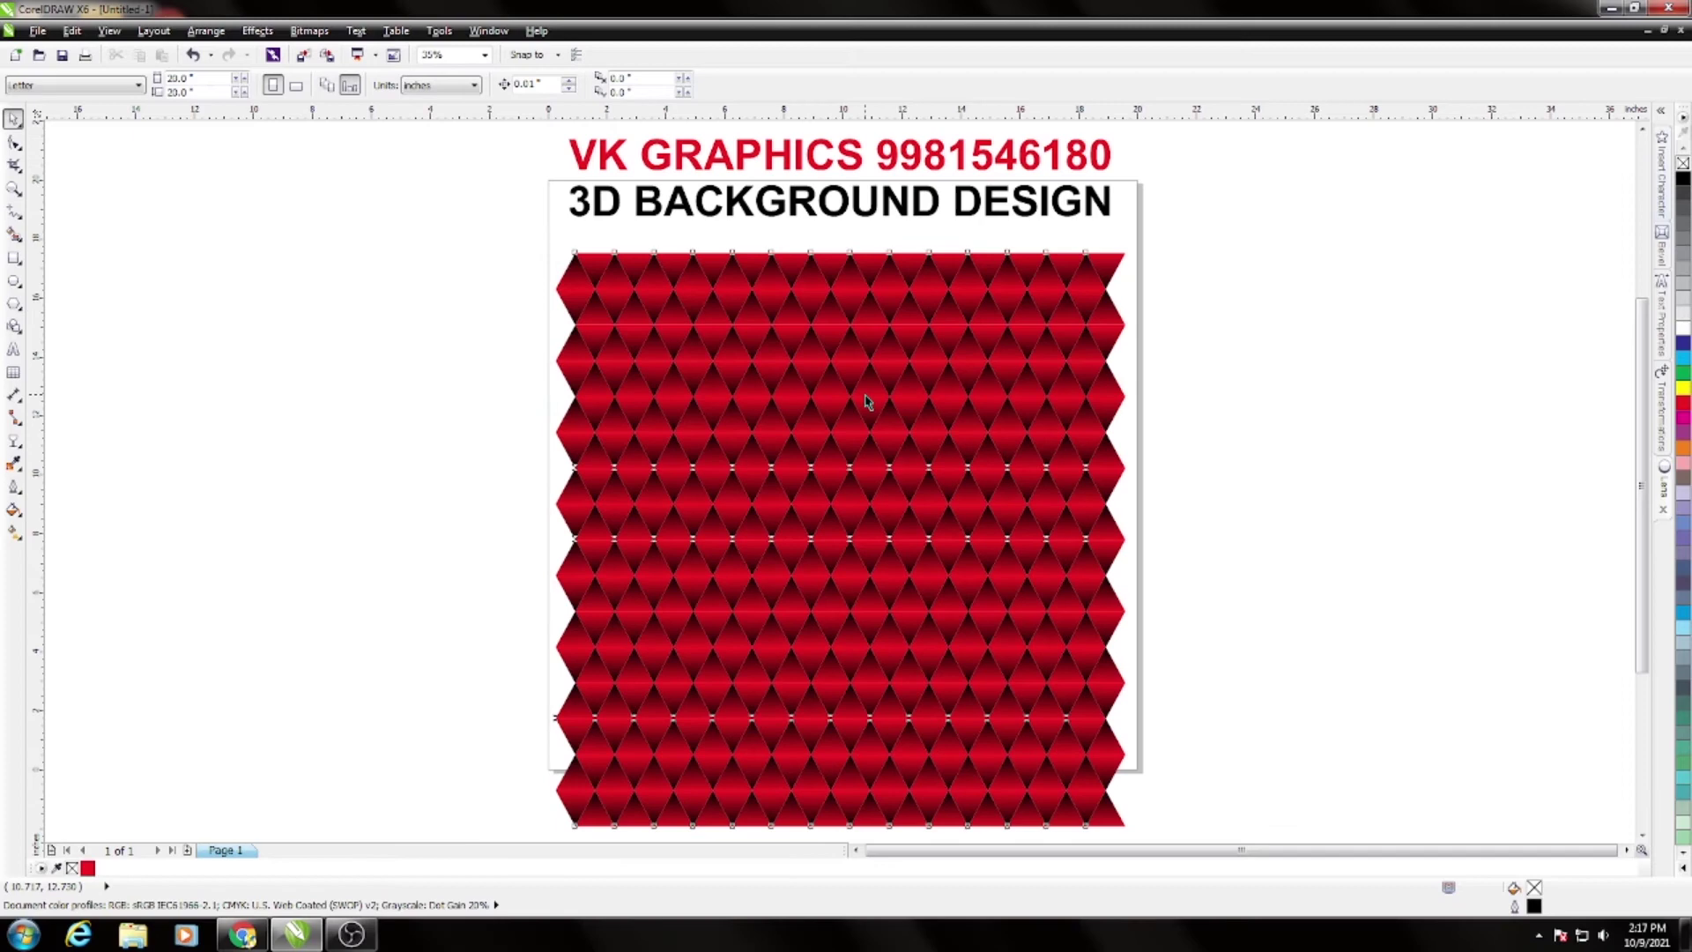
click(895, 336)
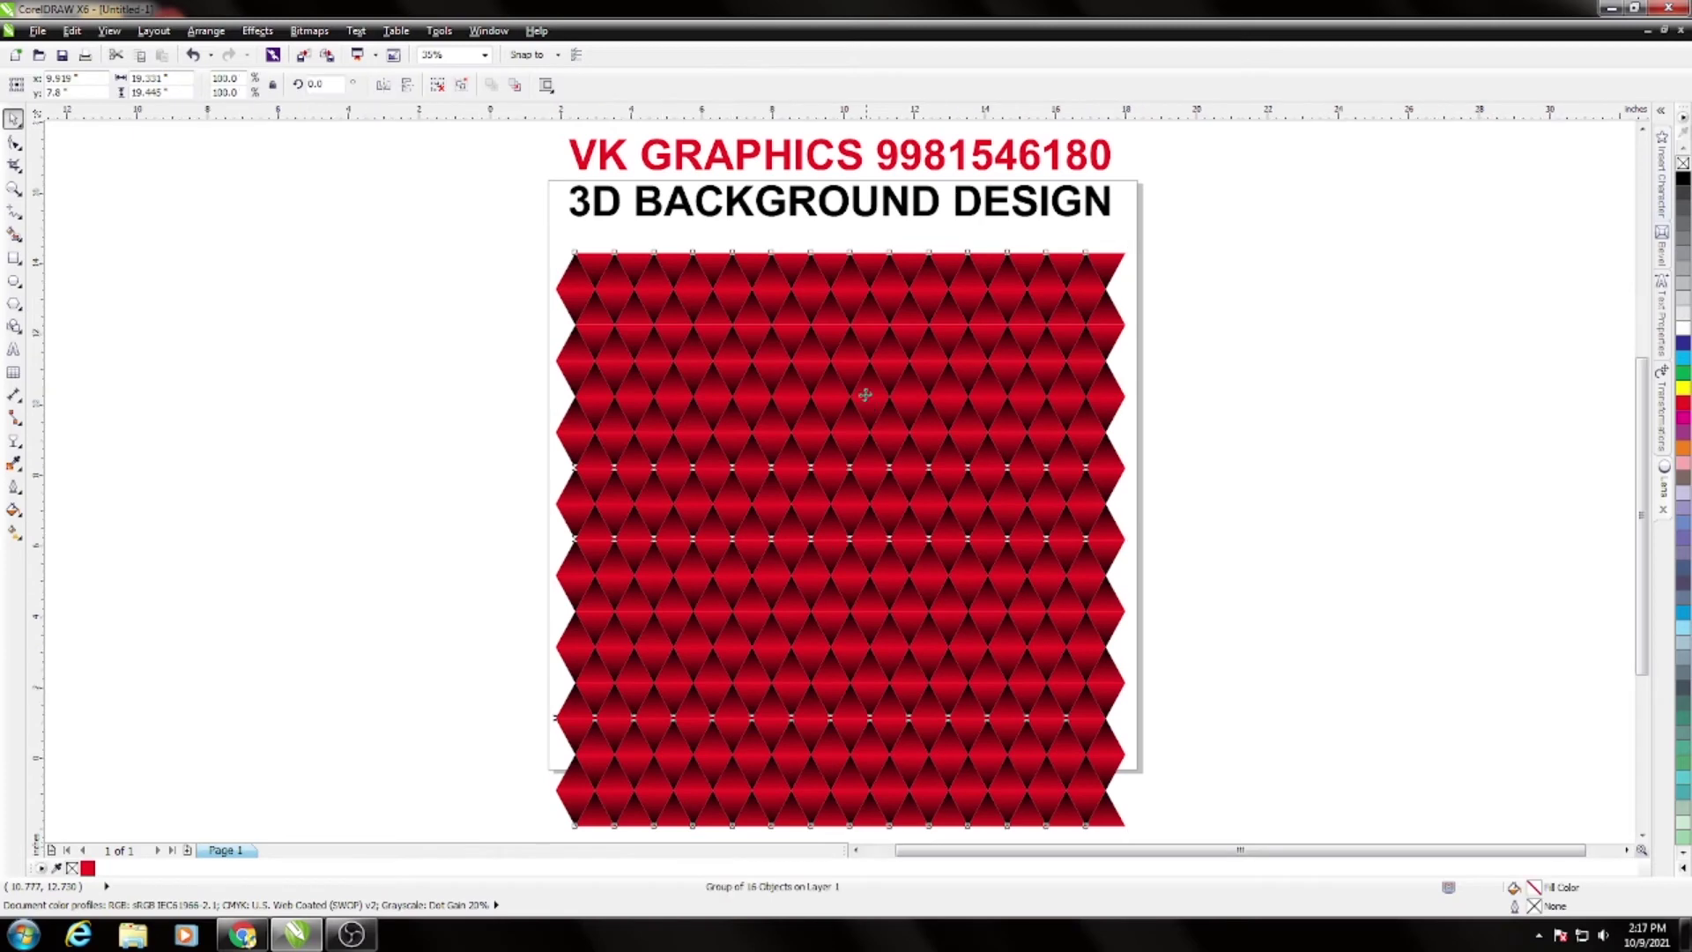
scroll(895, 350, up, 1)
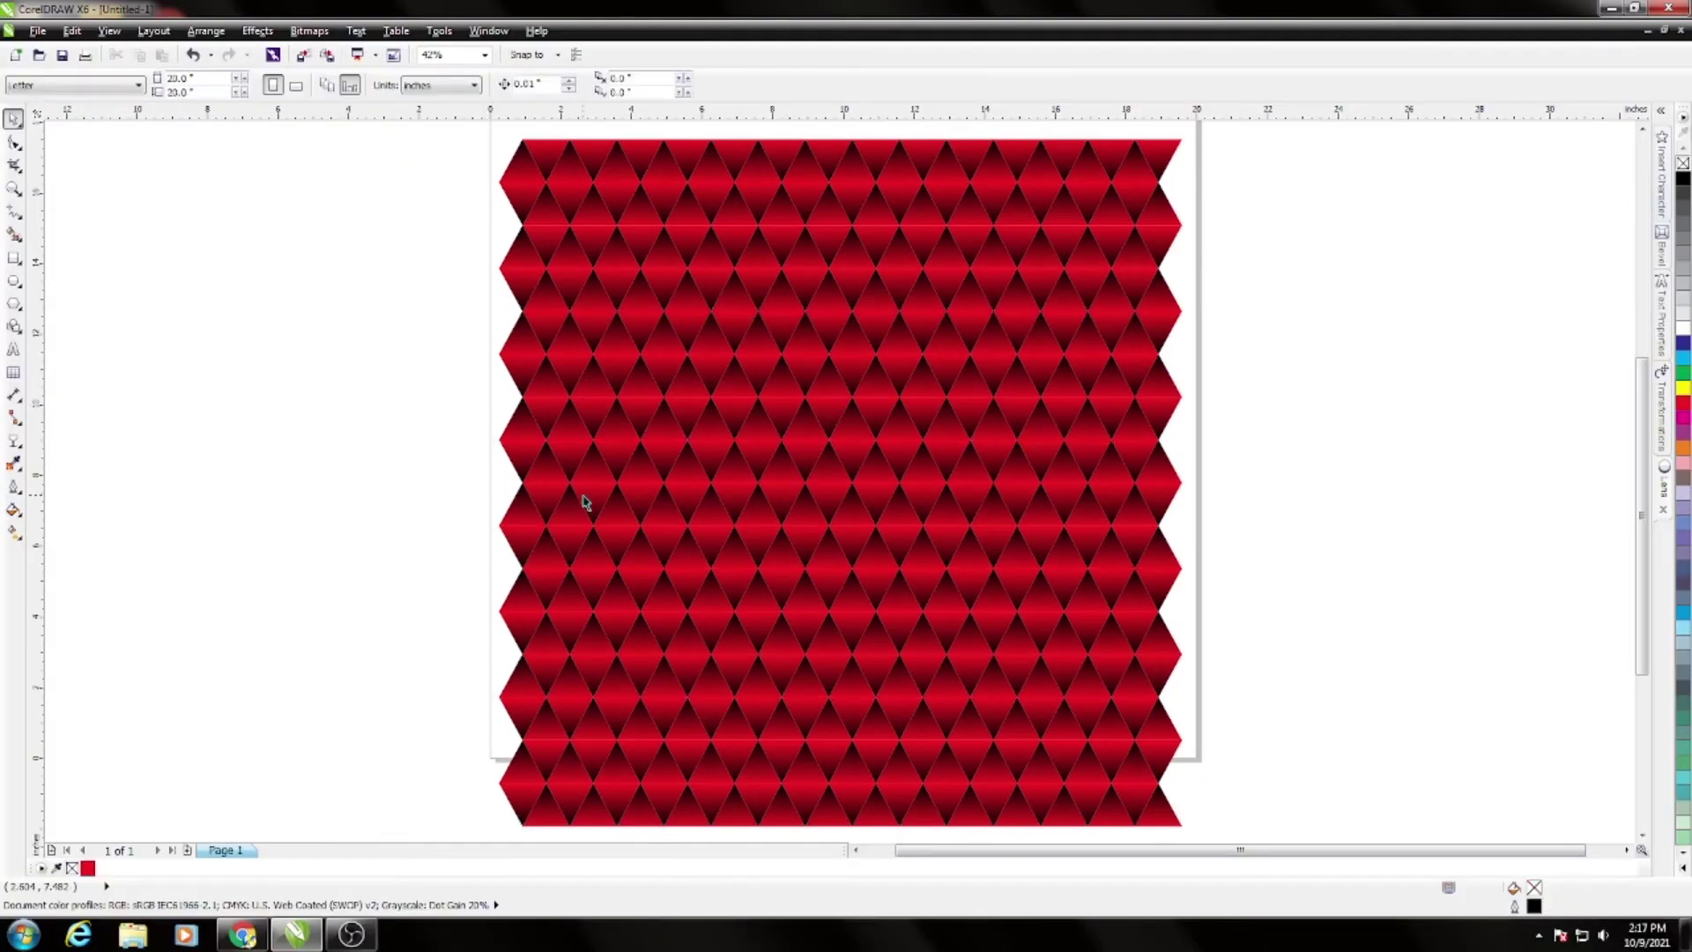
scroll(577, 451, down, 2)
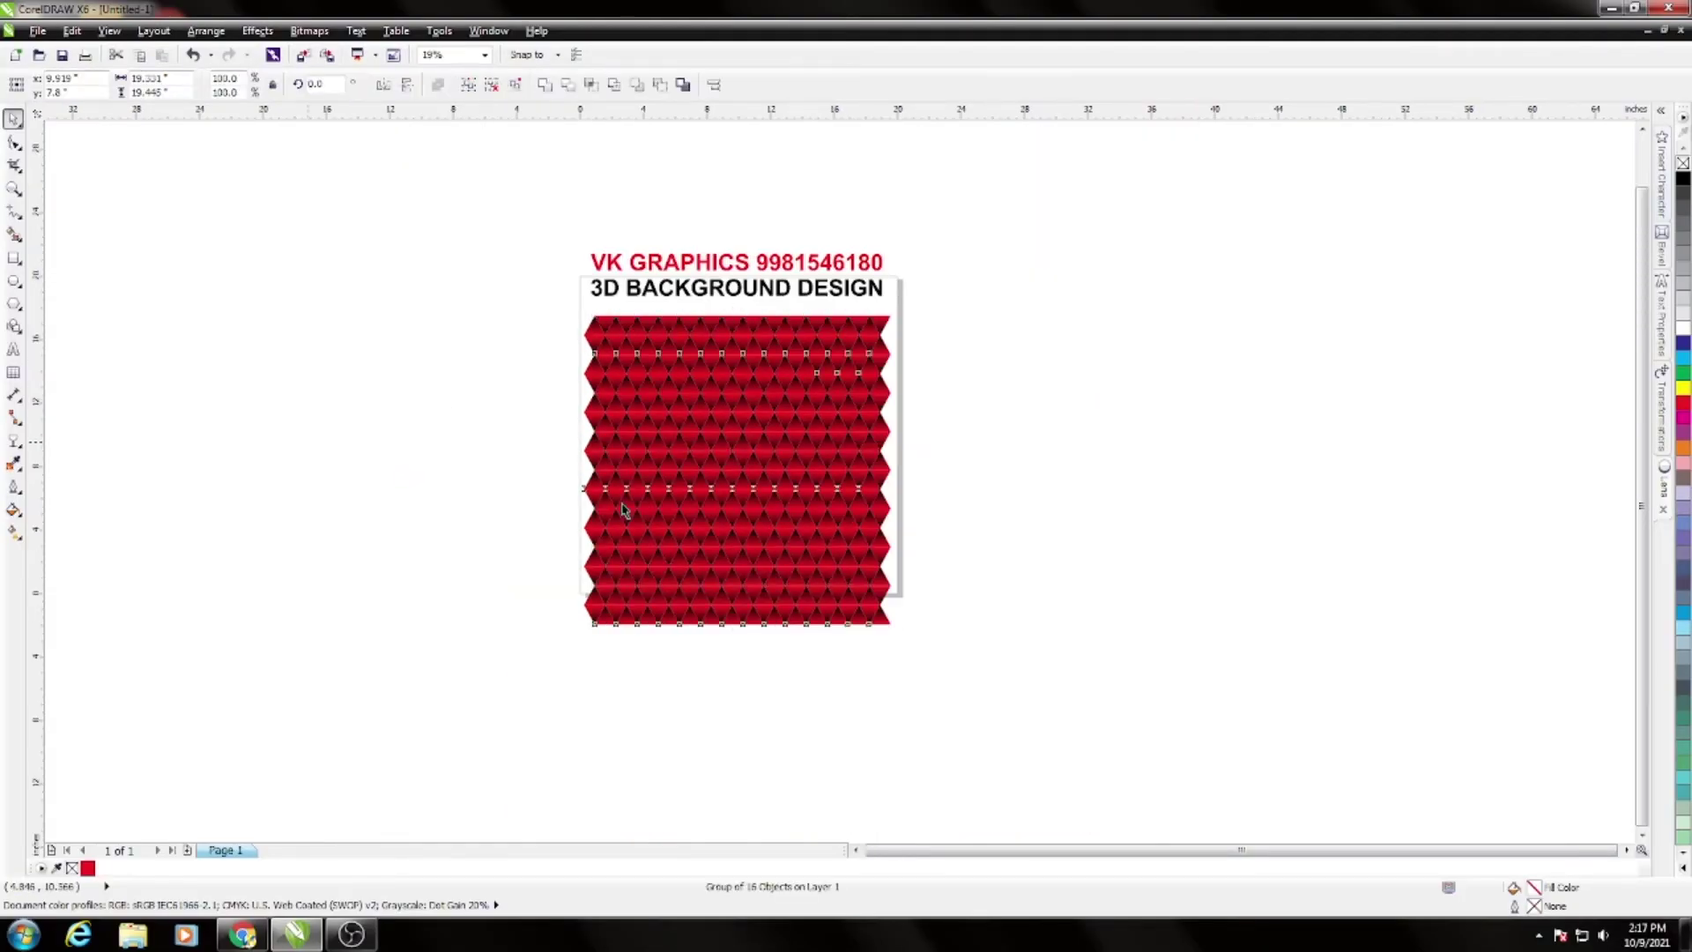
Delete all bands of the pattern below the top two
drag(365, 386, 1061, 650)
key(Delete)
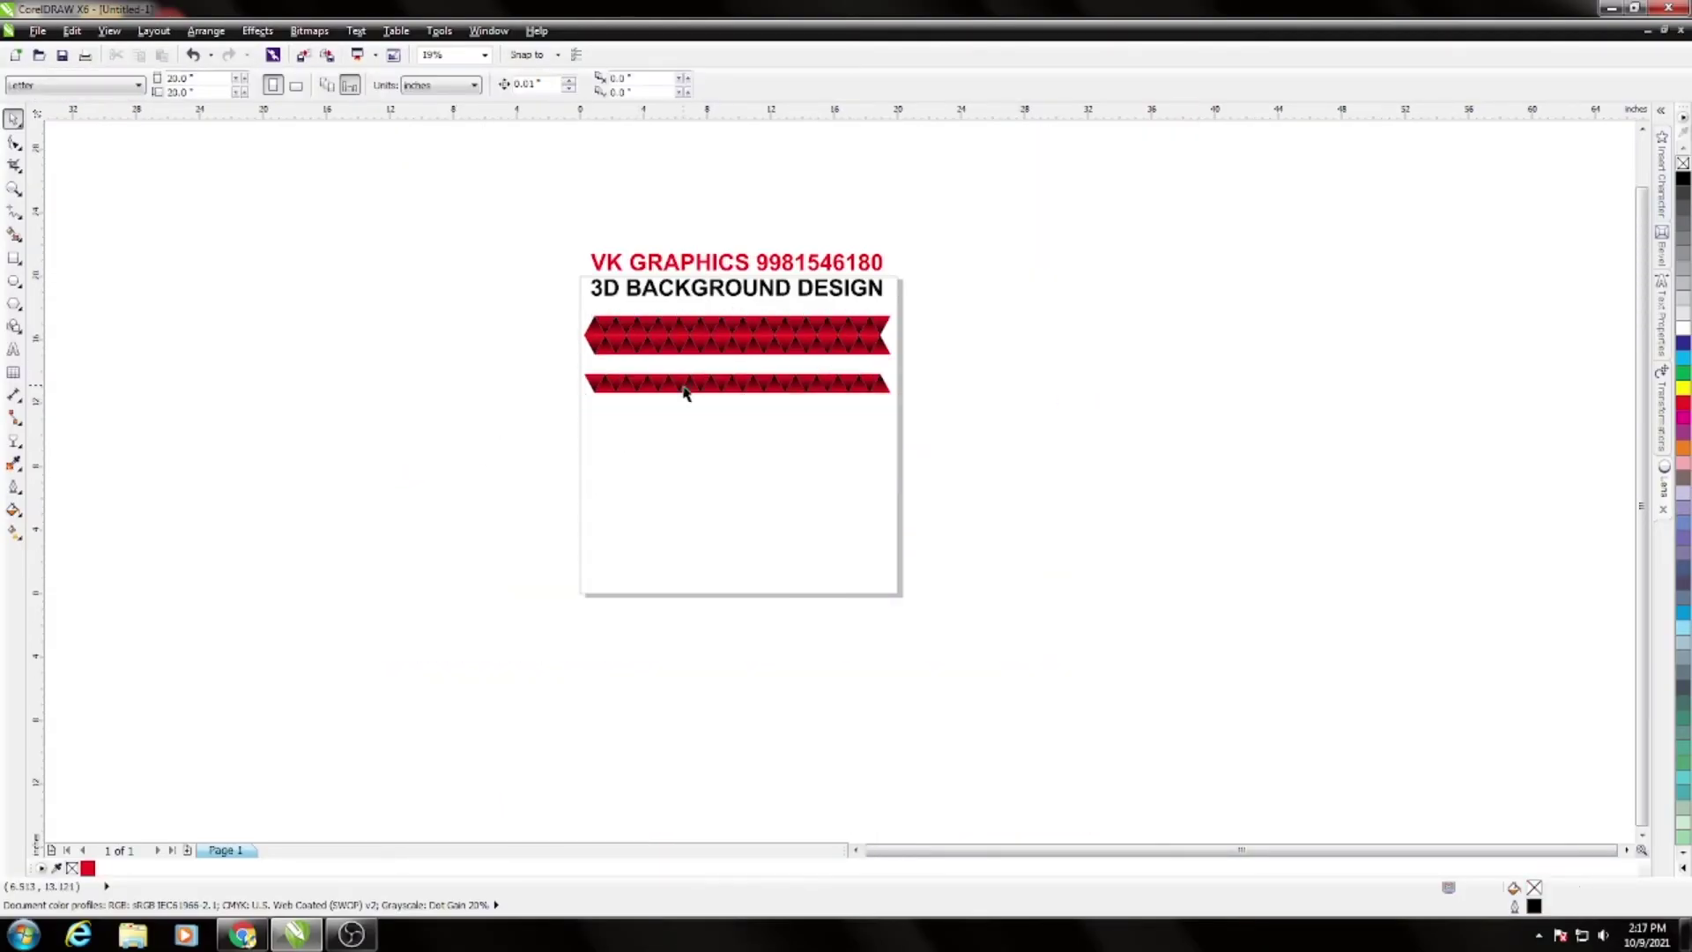
click(687, 388)
key(Delete)
Ungroup the second band and delete both of its triangle rows, leaving only the top band
click(689, 351)
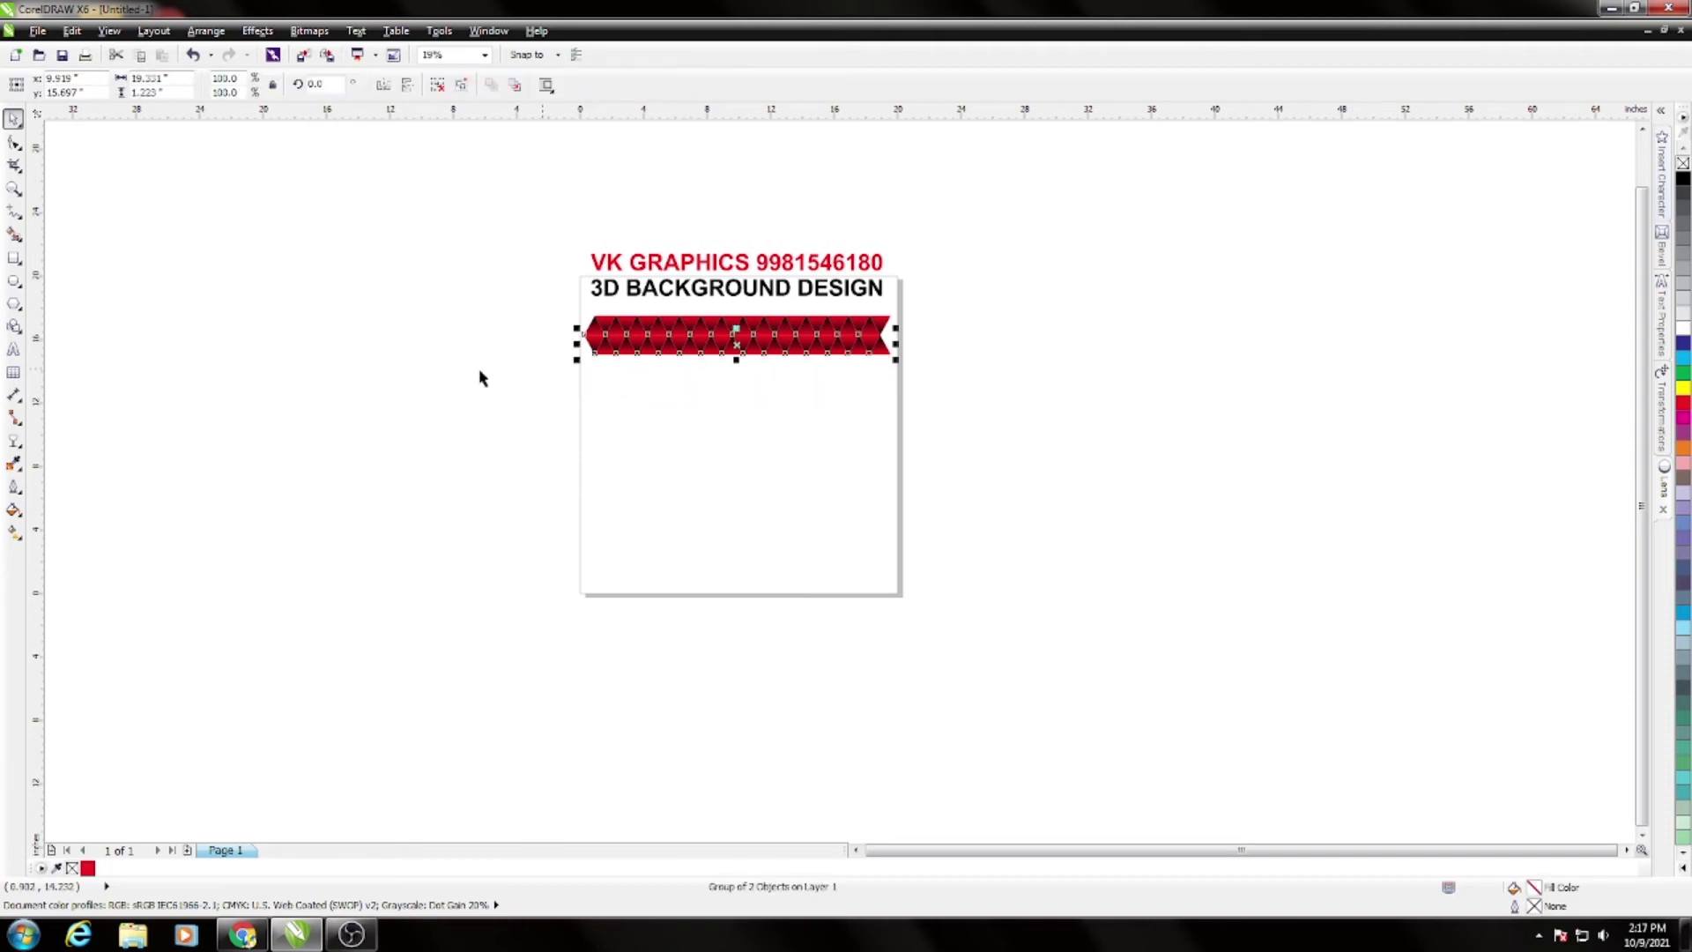
scroll(737, 340, up, 5)
drag(483, 397, 481, 499)
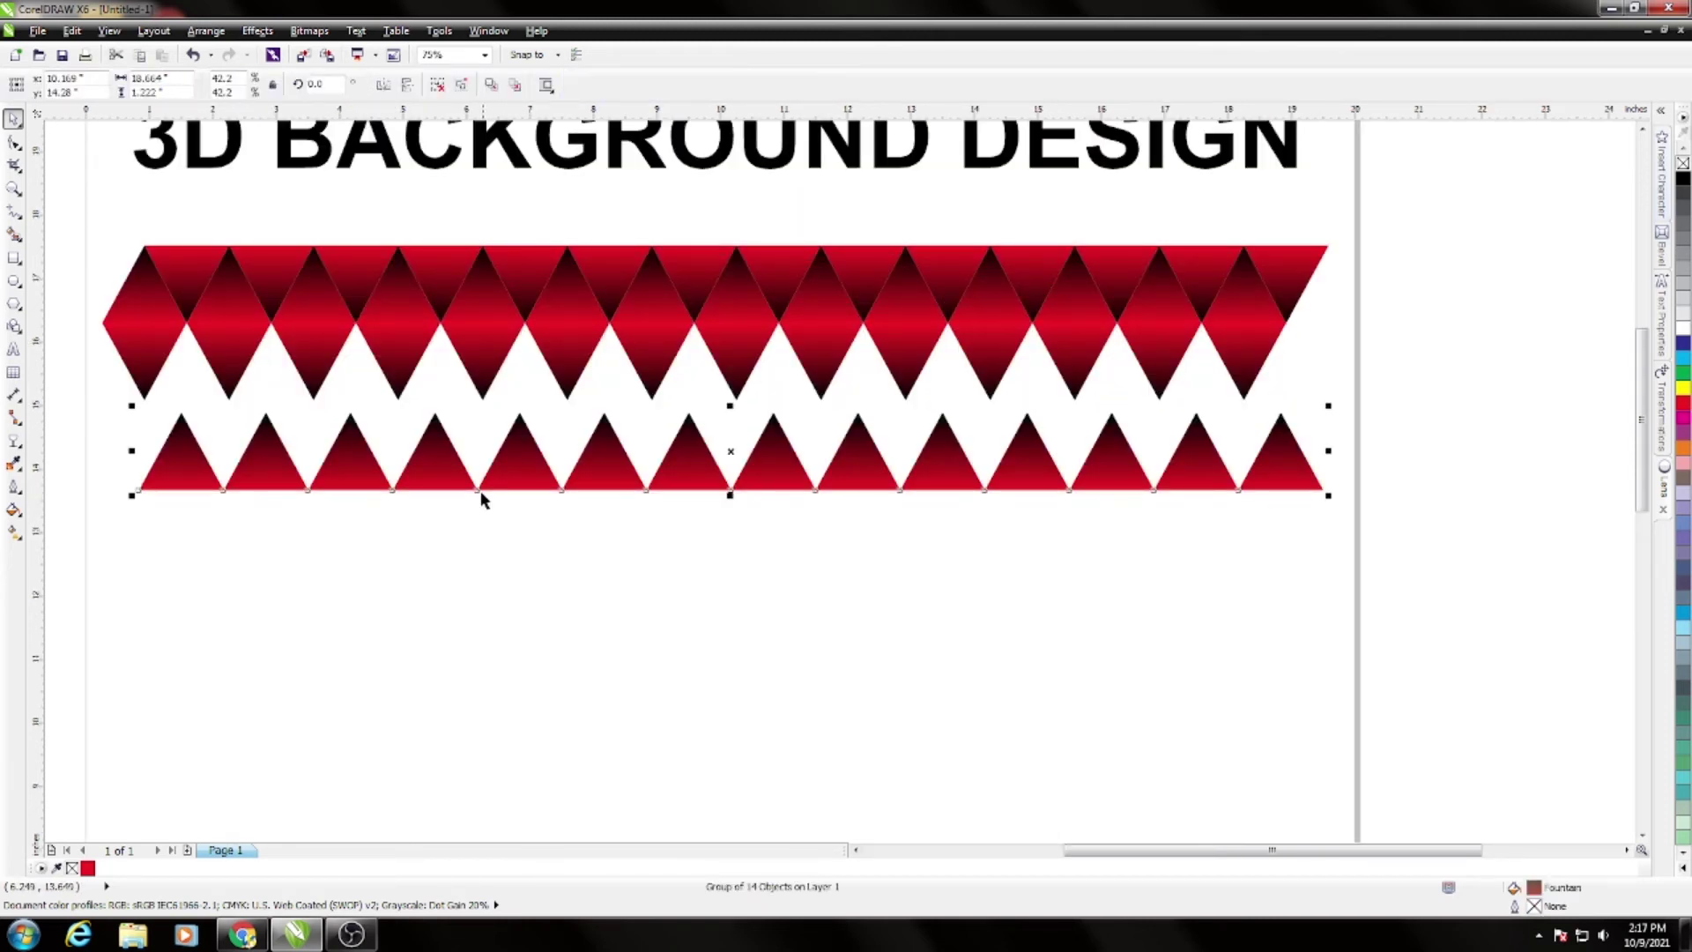
key(Delete)
key(ctrl+z)
key(Delete)
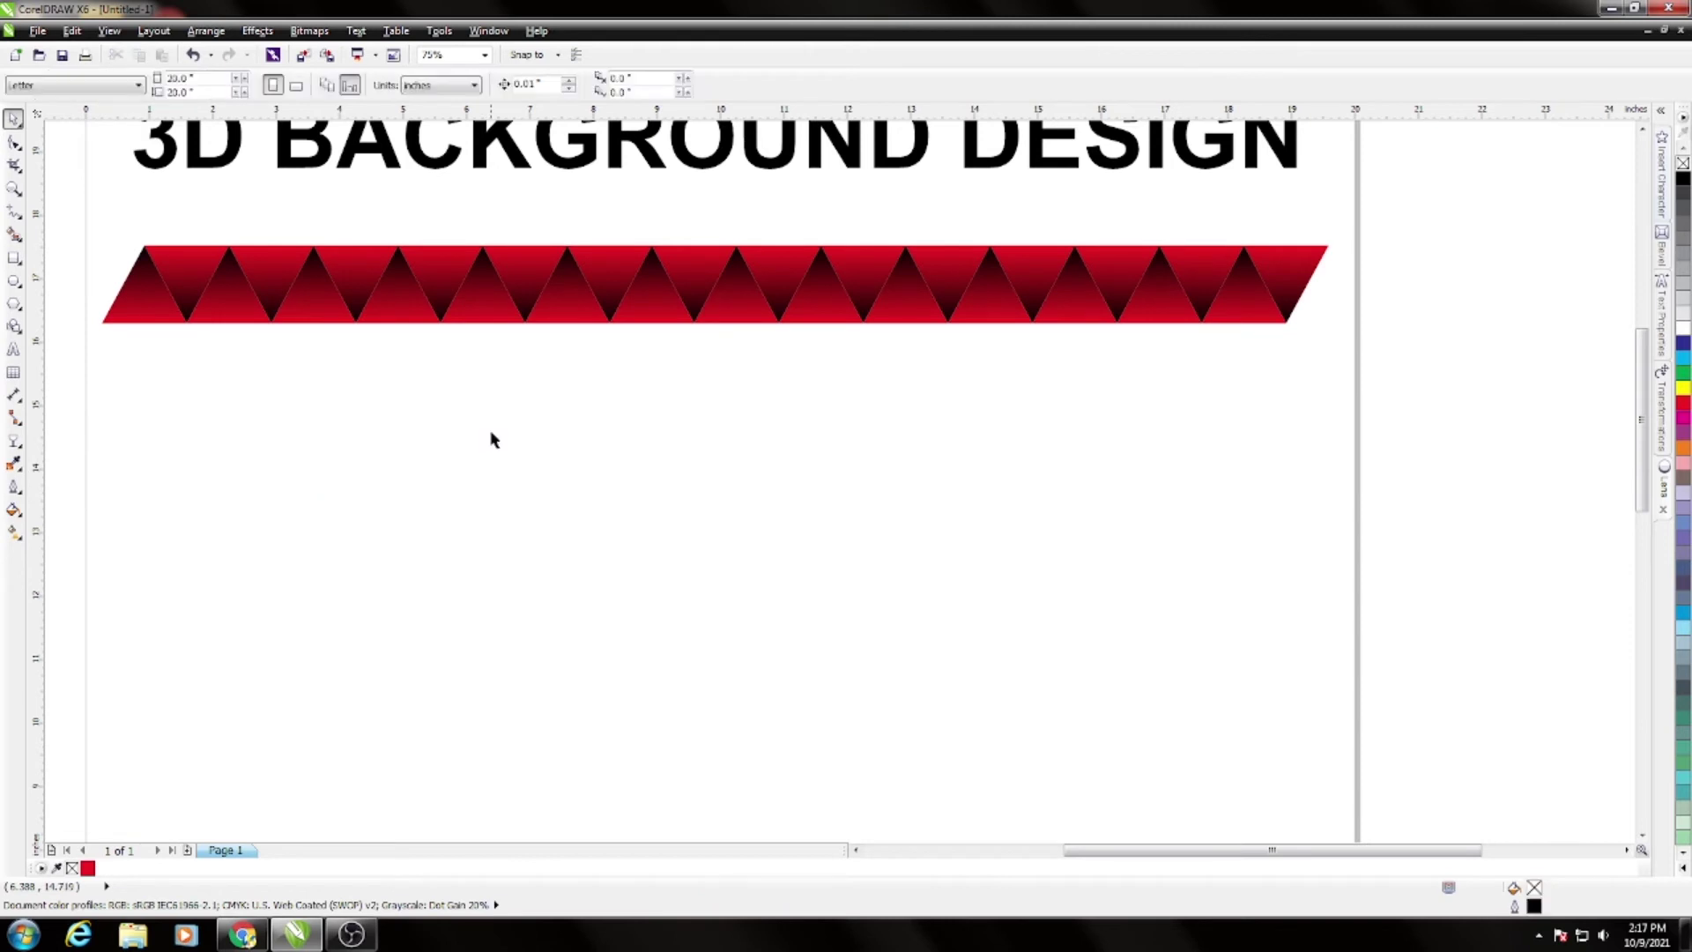
Ungroup the top band and remove its upward-pointing triangles, leaving only the row of fourteen downward-pointing triangles
drag(491, 302, 505, 381)
key(ctrl+z)
click(498, 578)
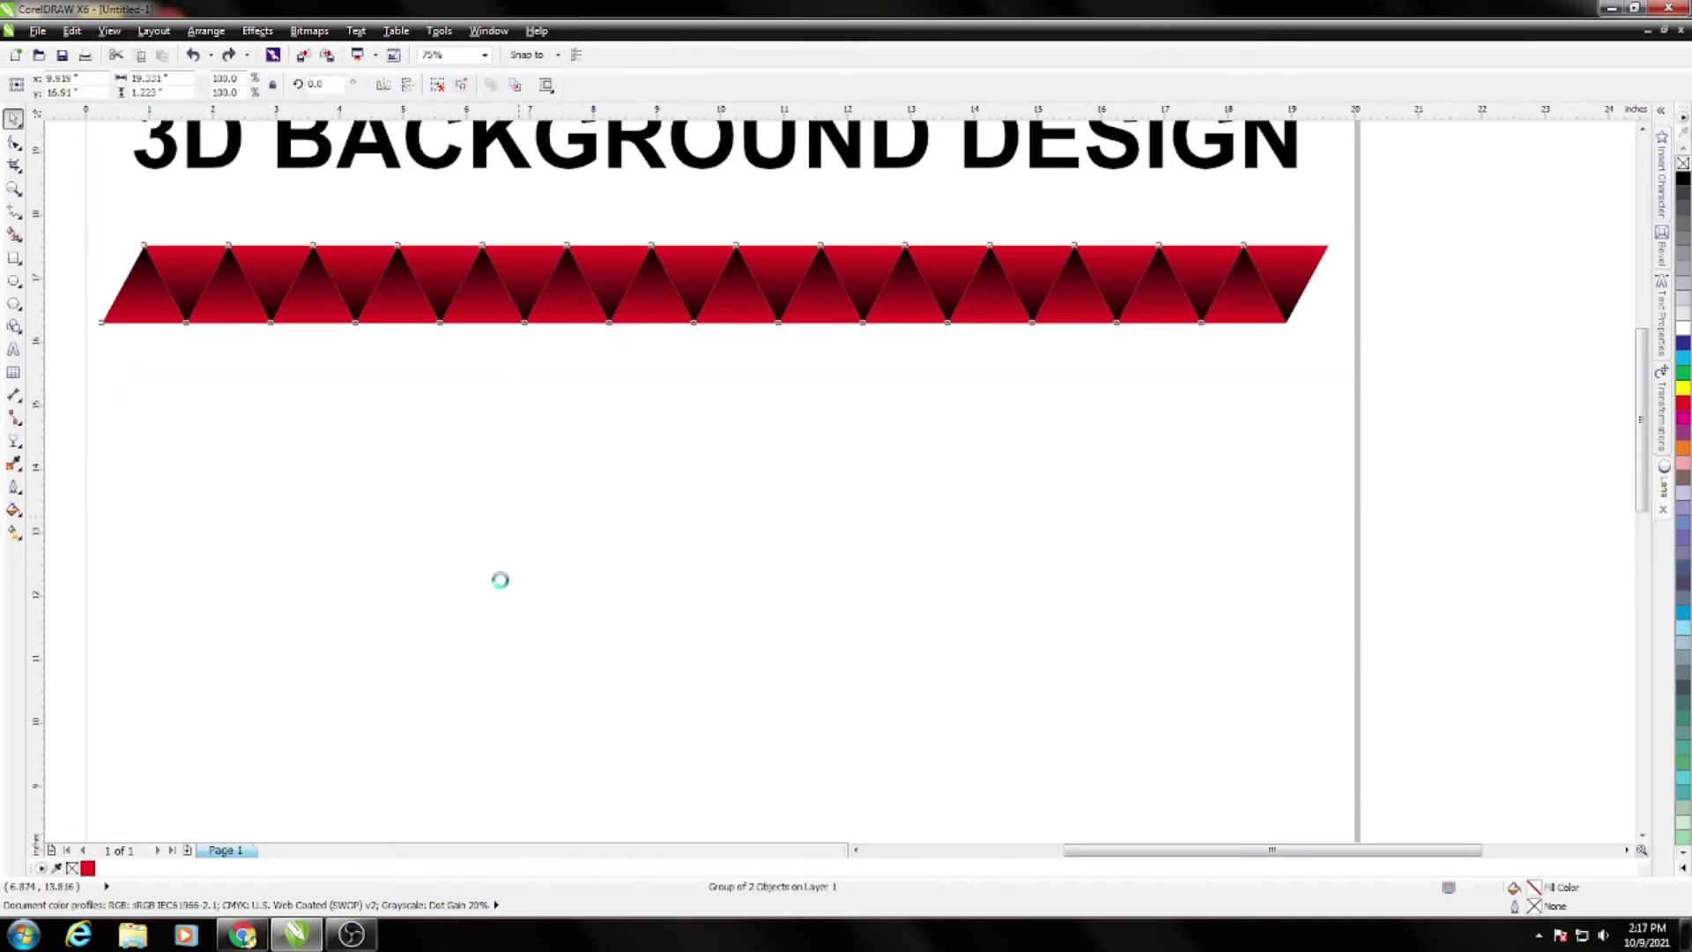
key(ctrl+z)
key(ctrl+z)
key(ctrl+z)
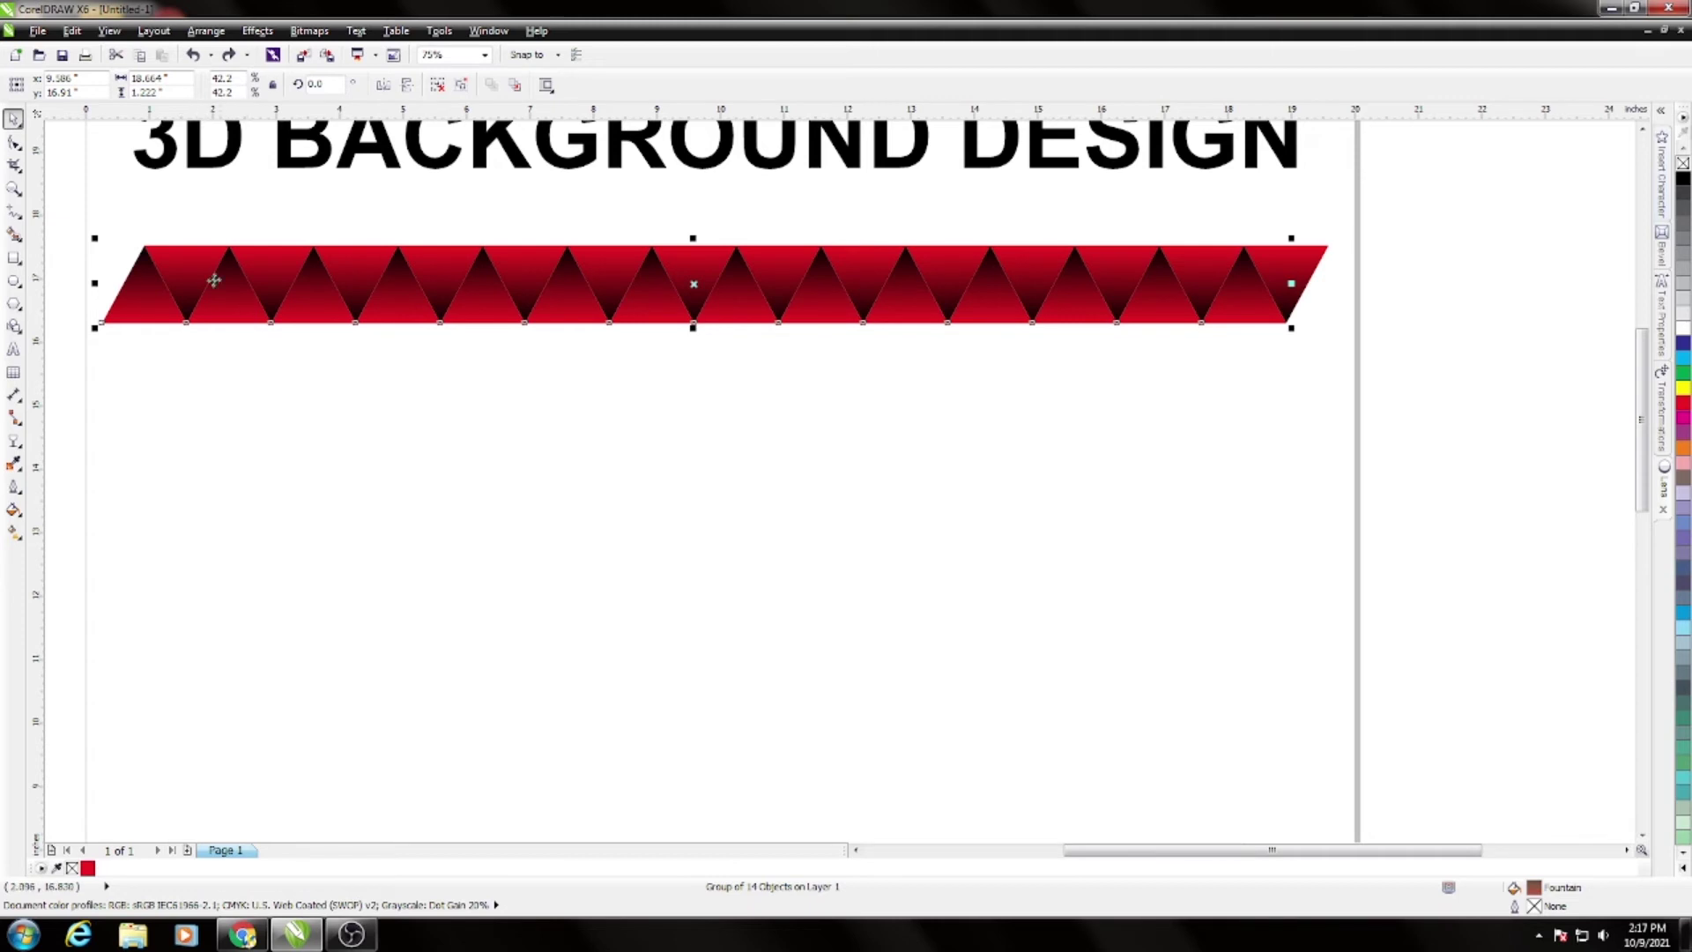
key(ctrl+z)
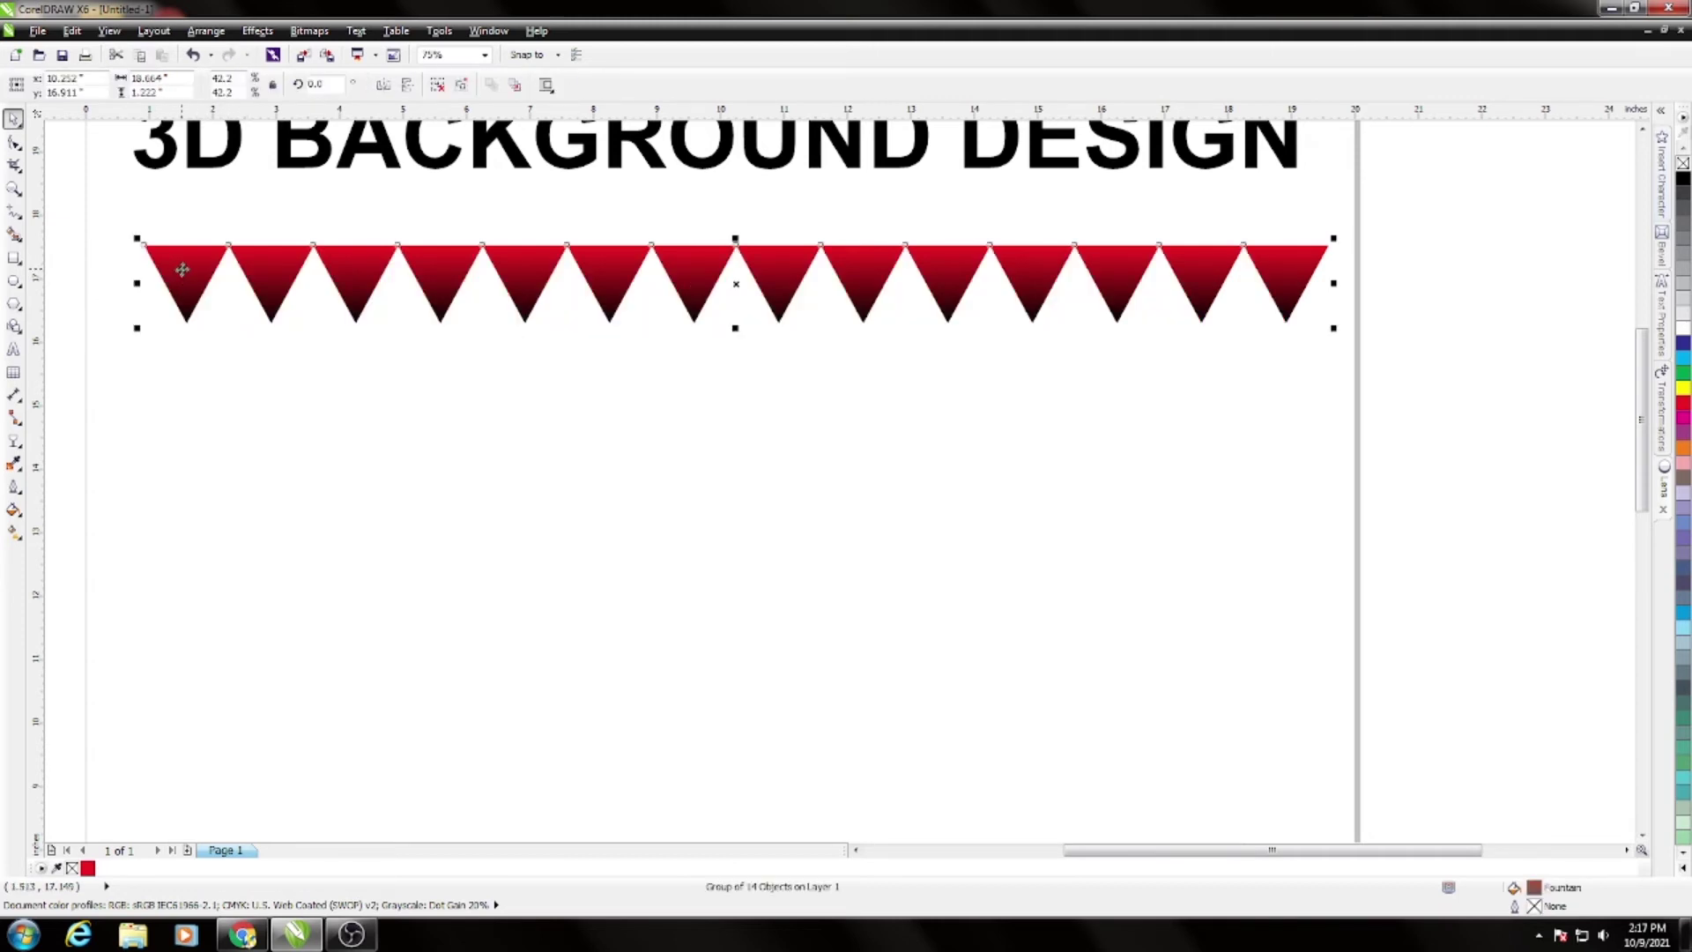
click(272, 423)
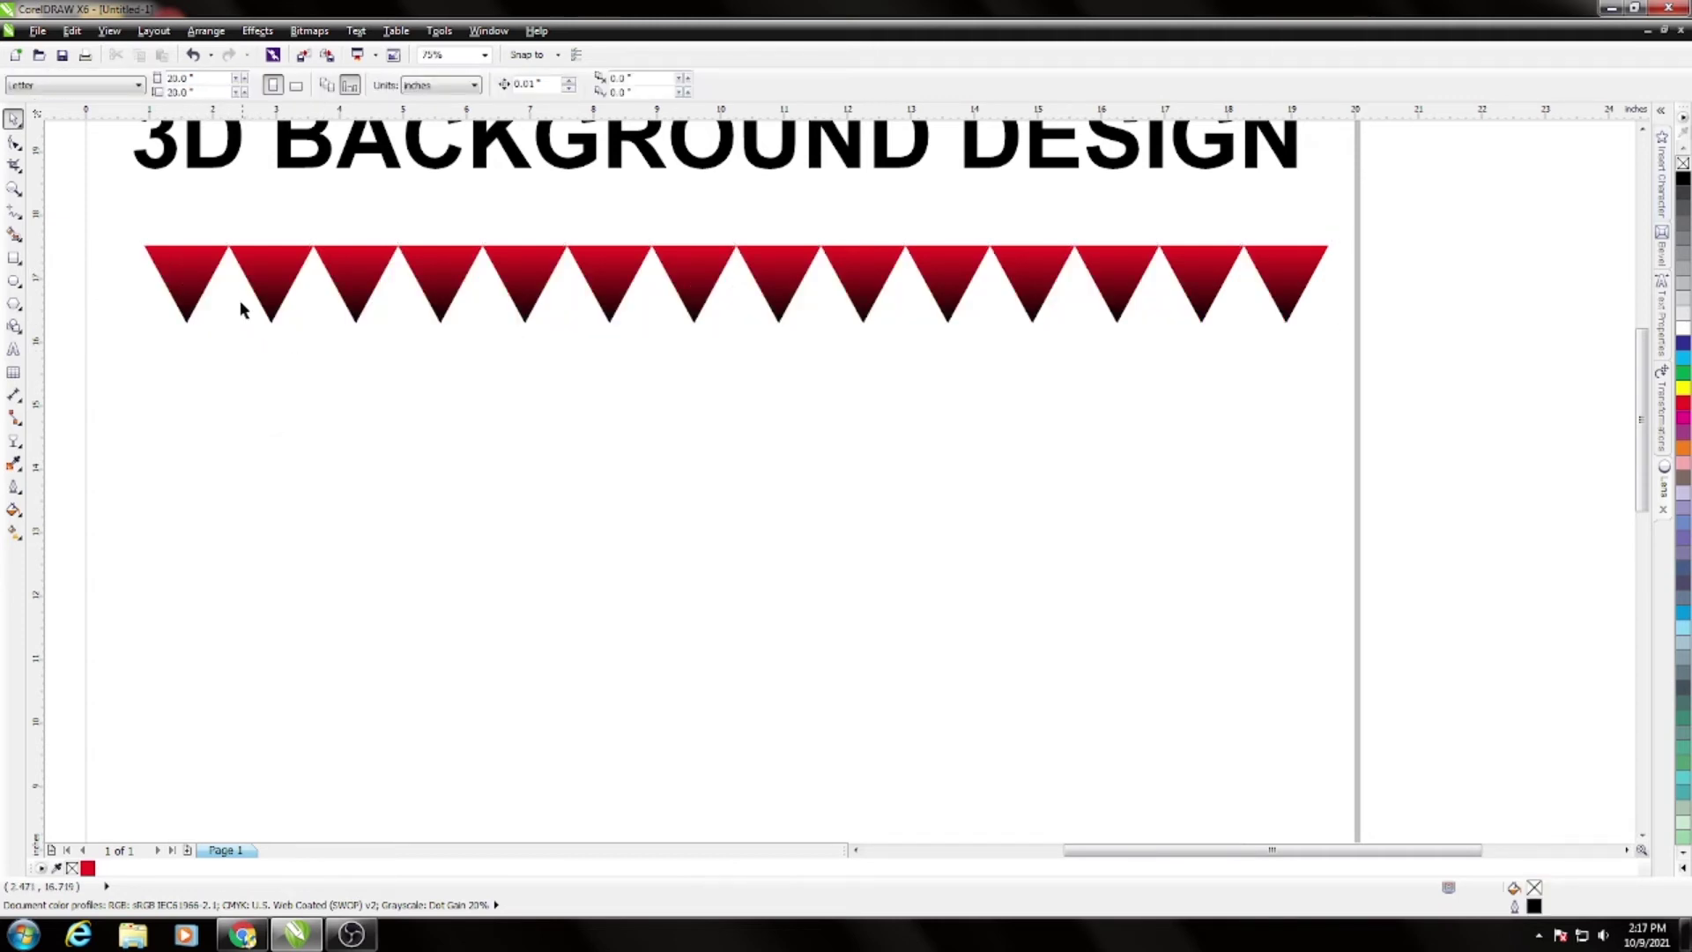
Recolour the gradient of the row's first triangle to run from dark blue at the top to cyan at the tip
click(209, 266)
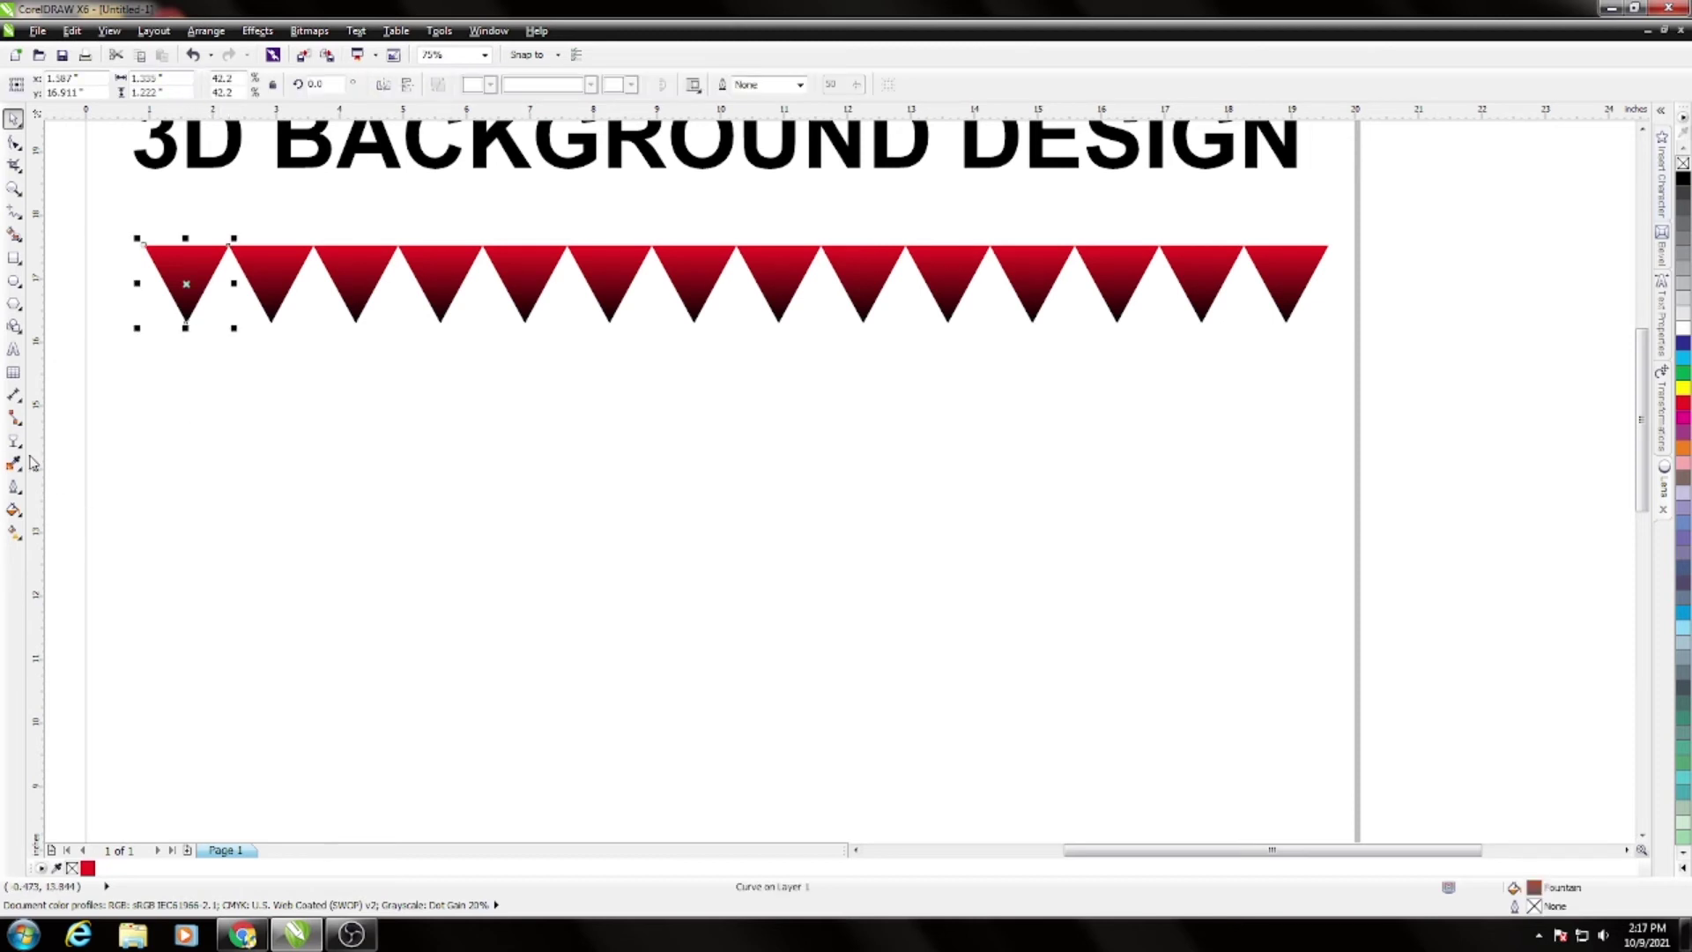
click(14, 531)
scroll(146, 246, up, 2)
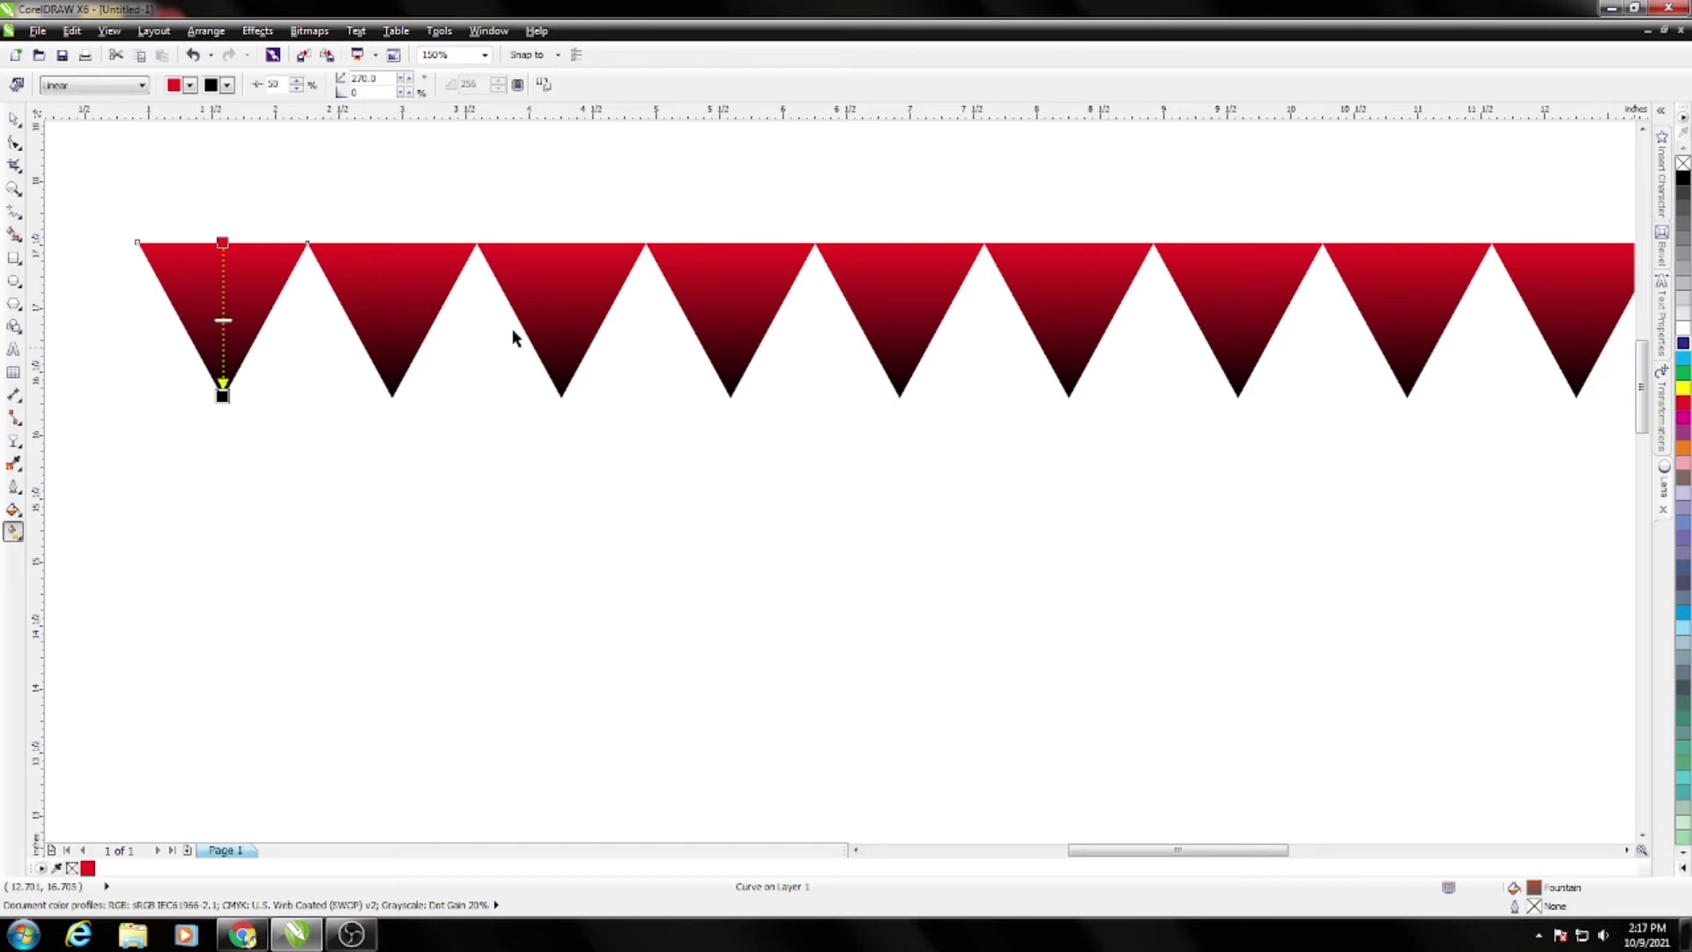
drag(223, 251, 223, 251)
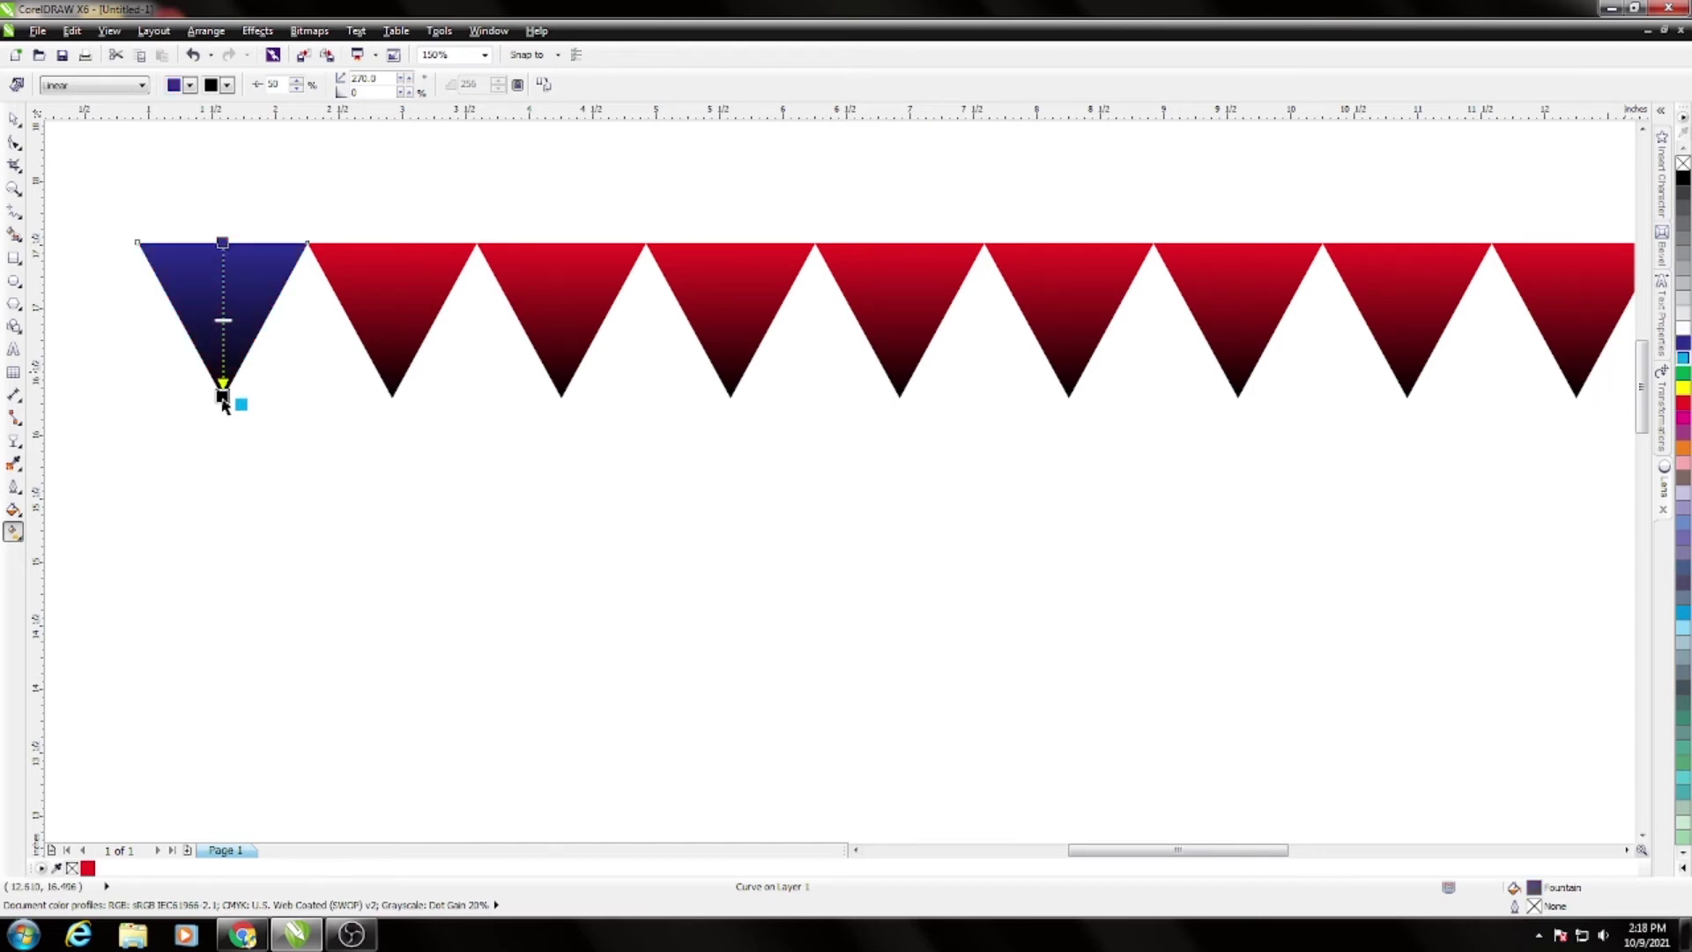
drag(223, 401, 221, 396)
key(space)
Repeat the dark-blue-to-cyan gradient on the second through fifth triangles of the row
click(445, 269)
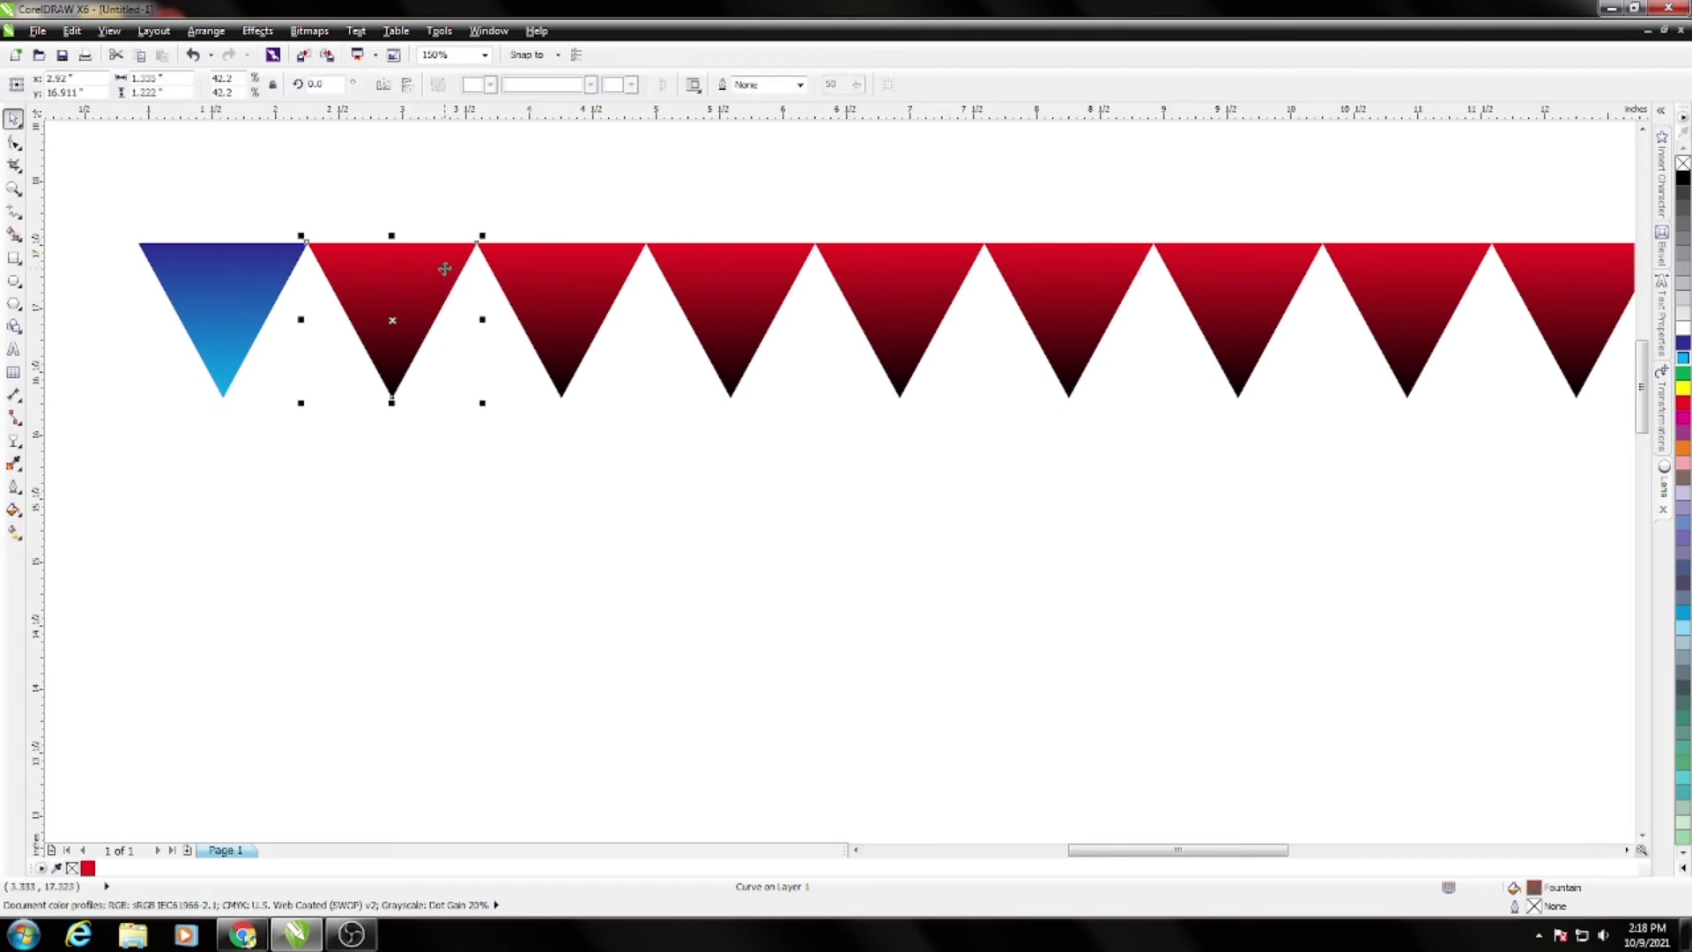
key(ctrl+r)
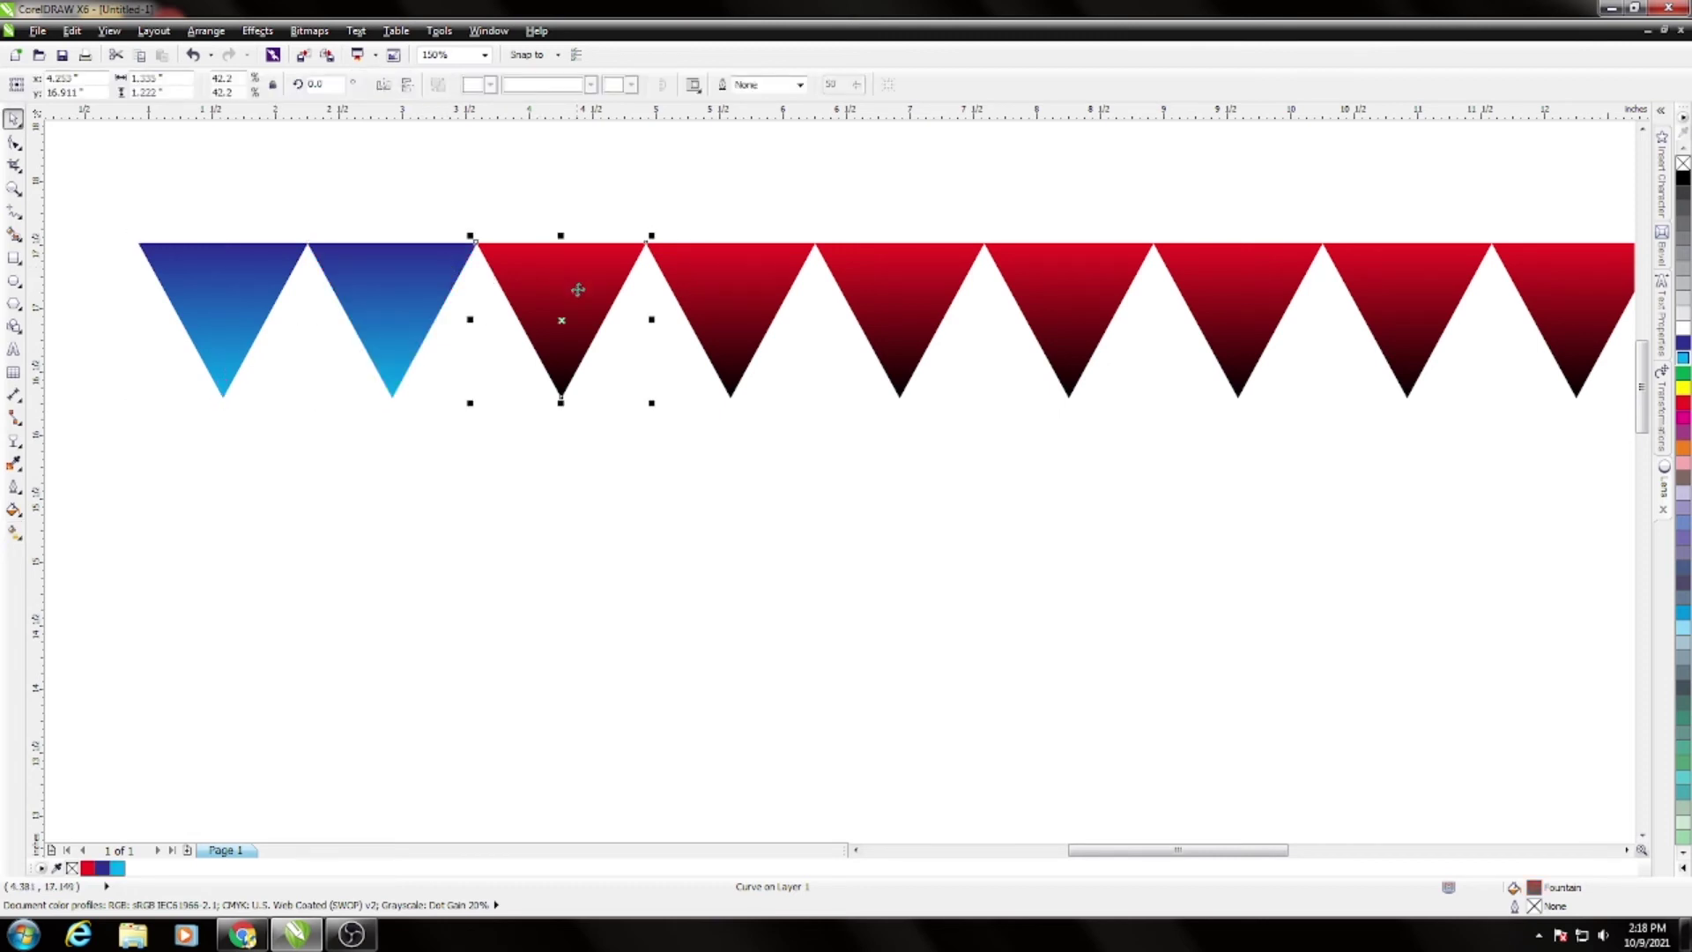
click(526, 526)
click(540, 312)
key(ctrl+r)
click(737, 291)
key(ctrl+r)
click(896, 291)
key(ctrl+r)
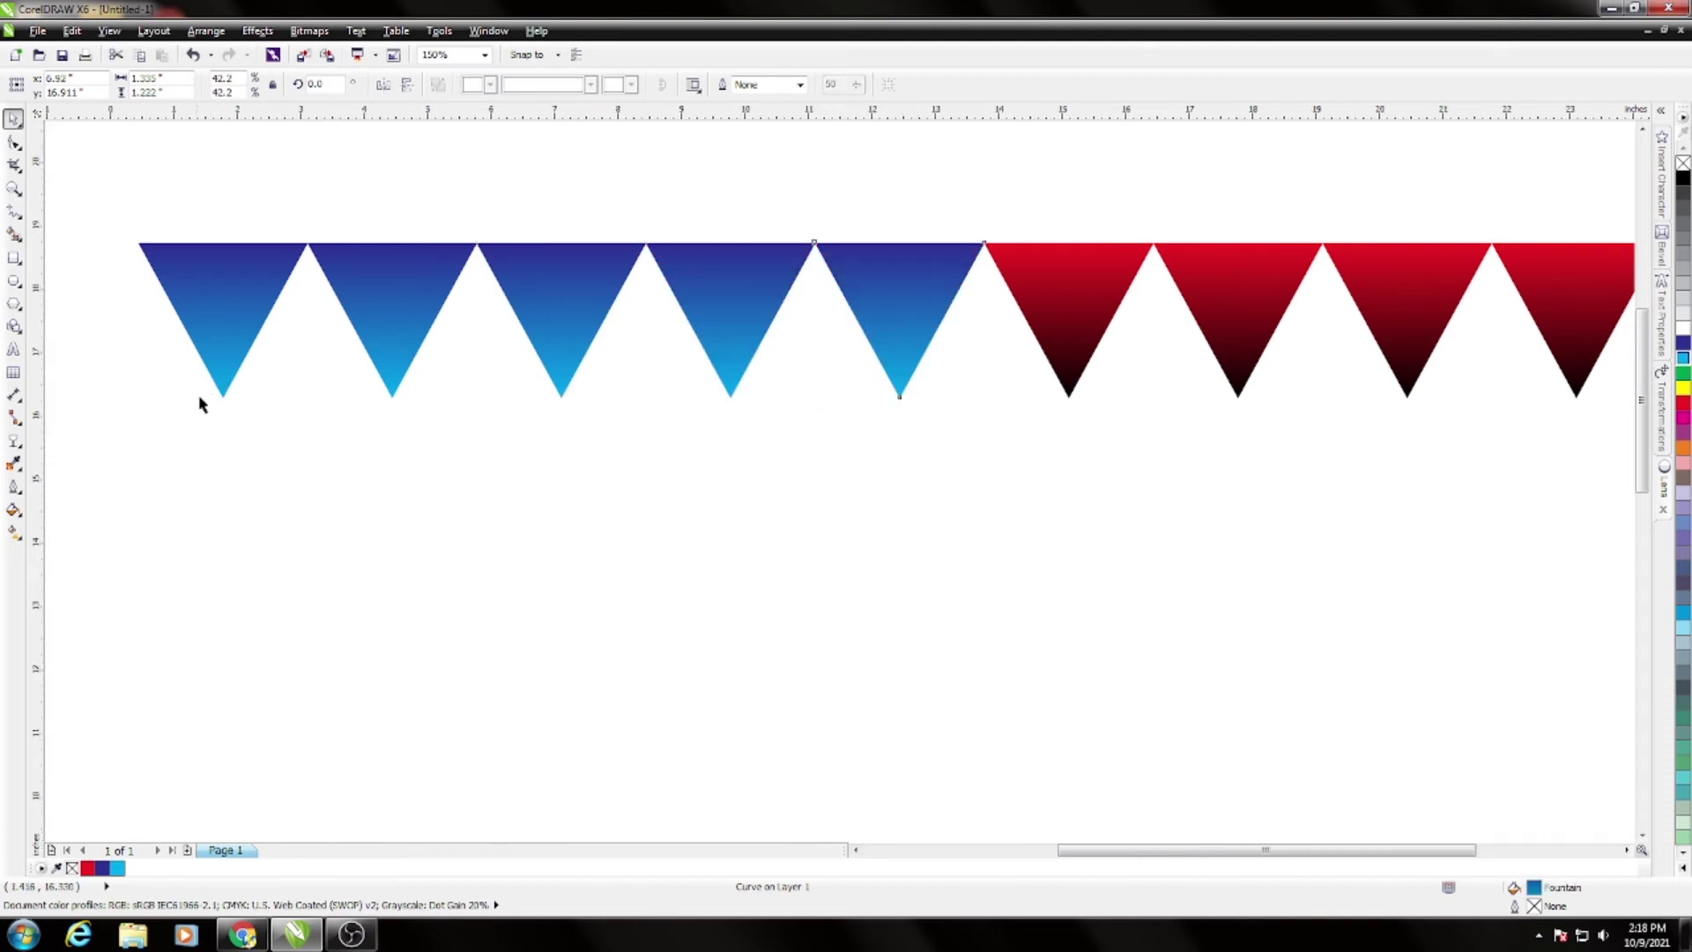
Repeat the dark-blue-to-cyan gradient on the remaining nine red triangles, from the sixth to the fourteenth
scroll(200, 404, down, 2)
click(620, 342)
key(ctrl+r)
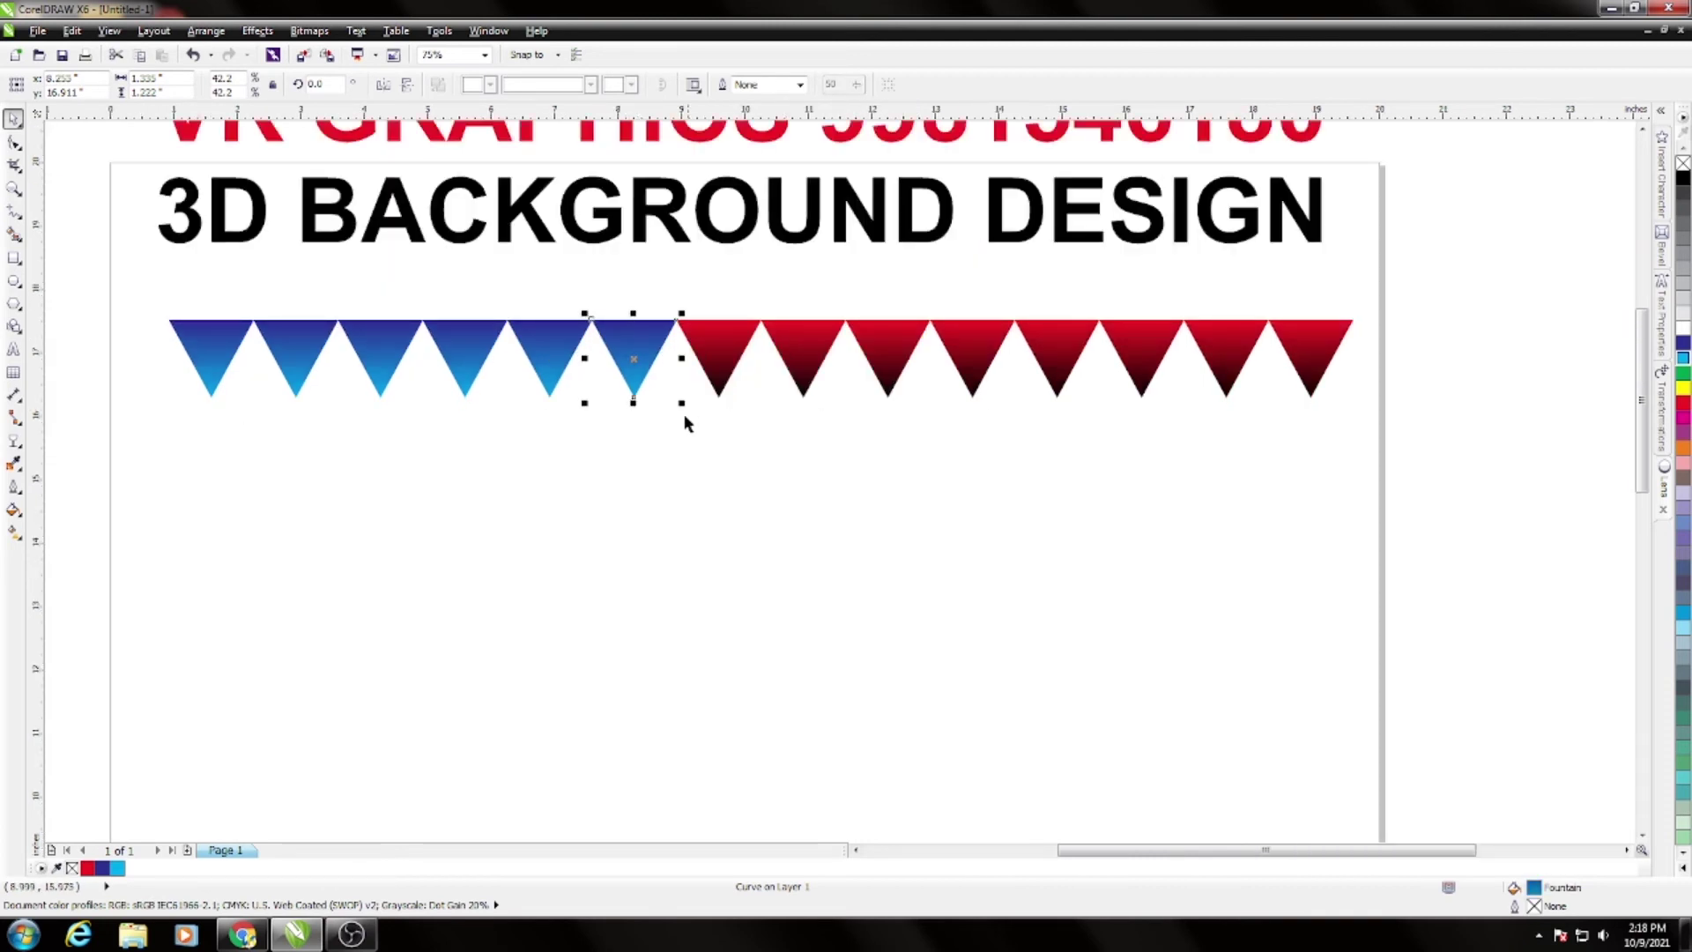
click(710, 348)
key(ctrl+r)
click(797, 348)
key(ctrl+r)
click(888, 348)
key(ctrl+r)
click(973, 348)
key(ctrl+r)
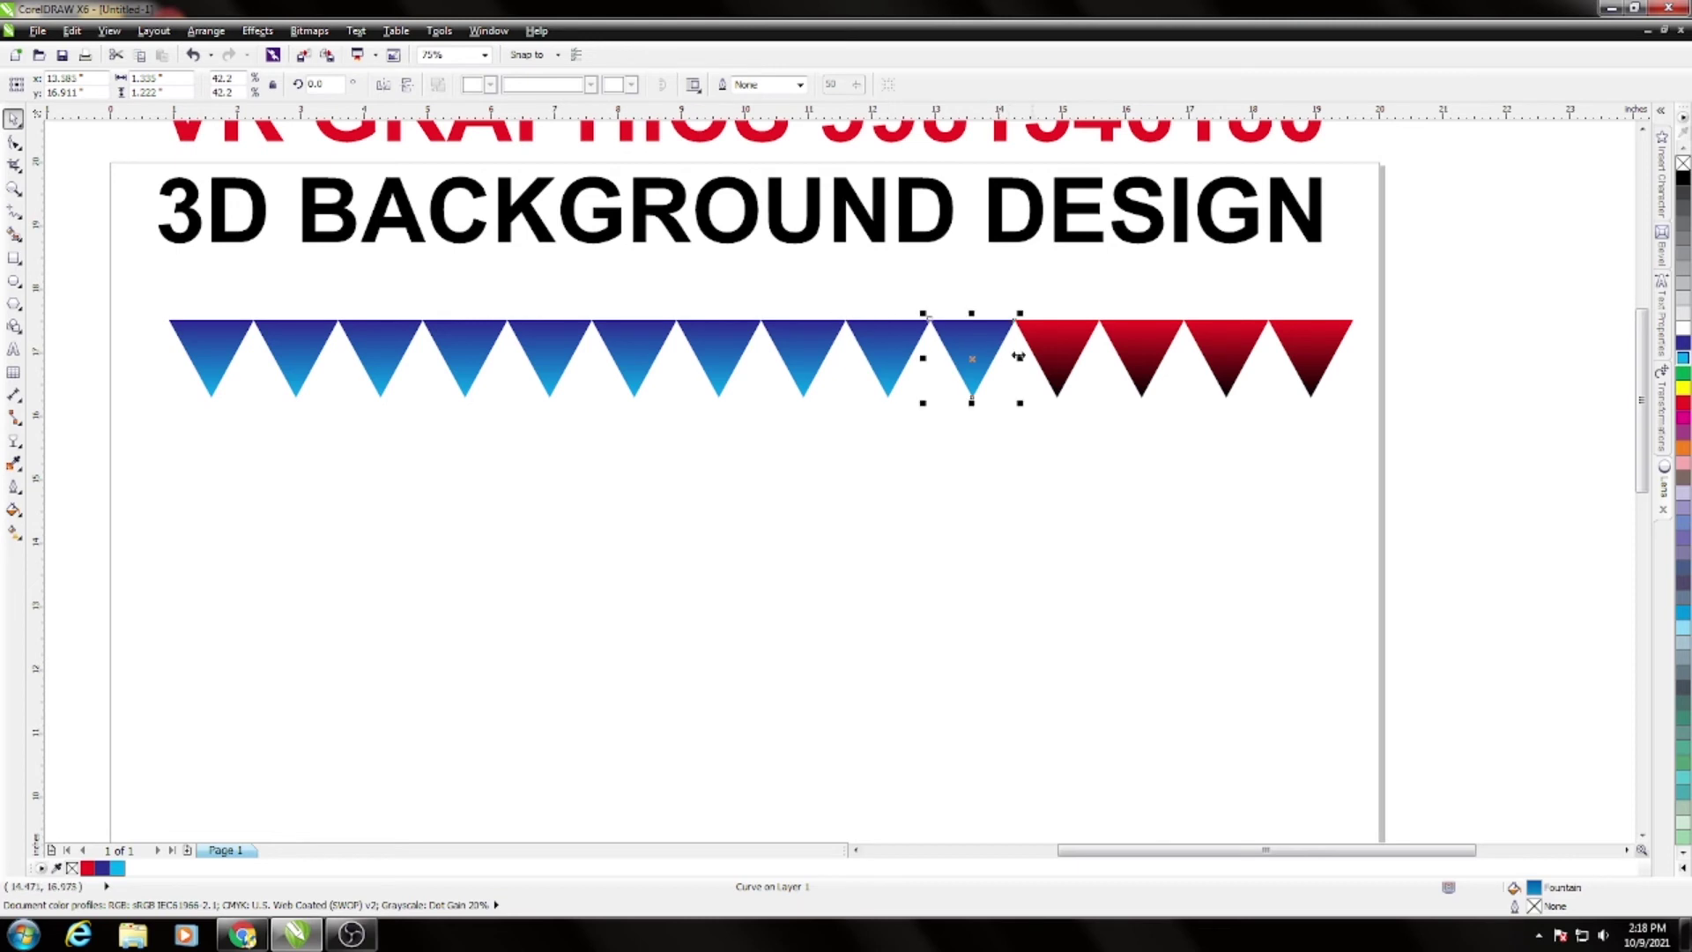
click(1057, 348)
key(ctrl+r)
click(1146, 351)
key(ctrl+r)
click(1227, 349)
key(ctrl+r)
click(1310, 348)
key(ctrl+r)
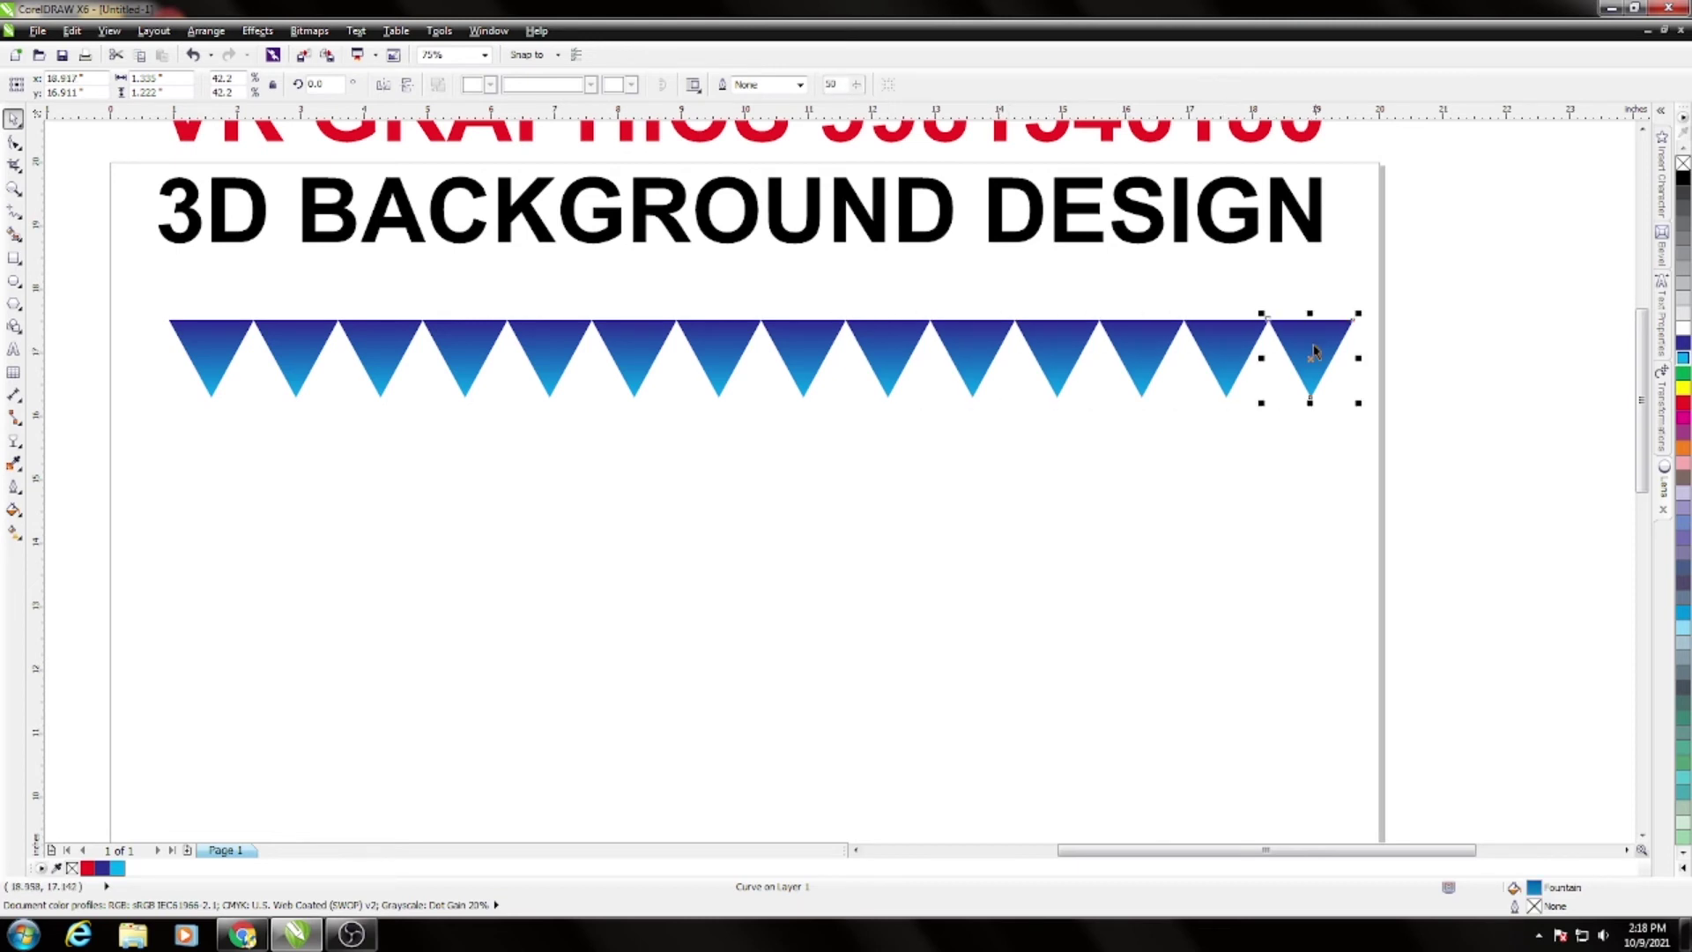
Group the fourteen blue triangles and add a vertically mirrored copy directly below, shifted half a triangle to the left
click(1348, 448)
drag(1420, 283, 66, 476)
key(ctrl+g)
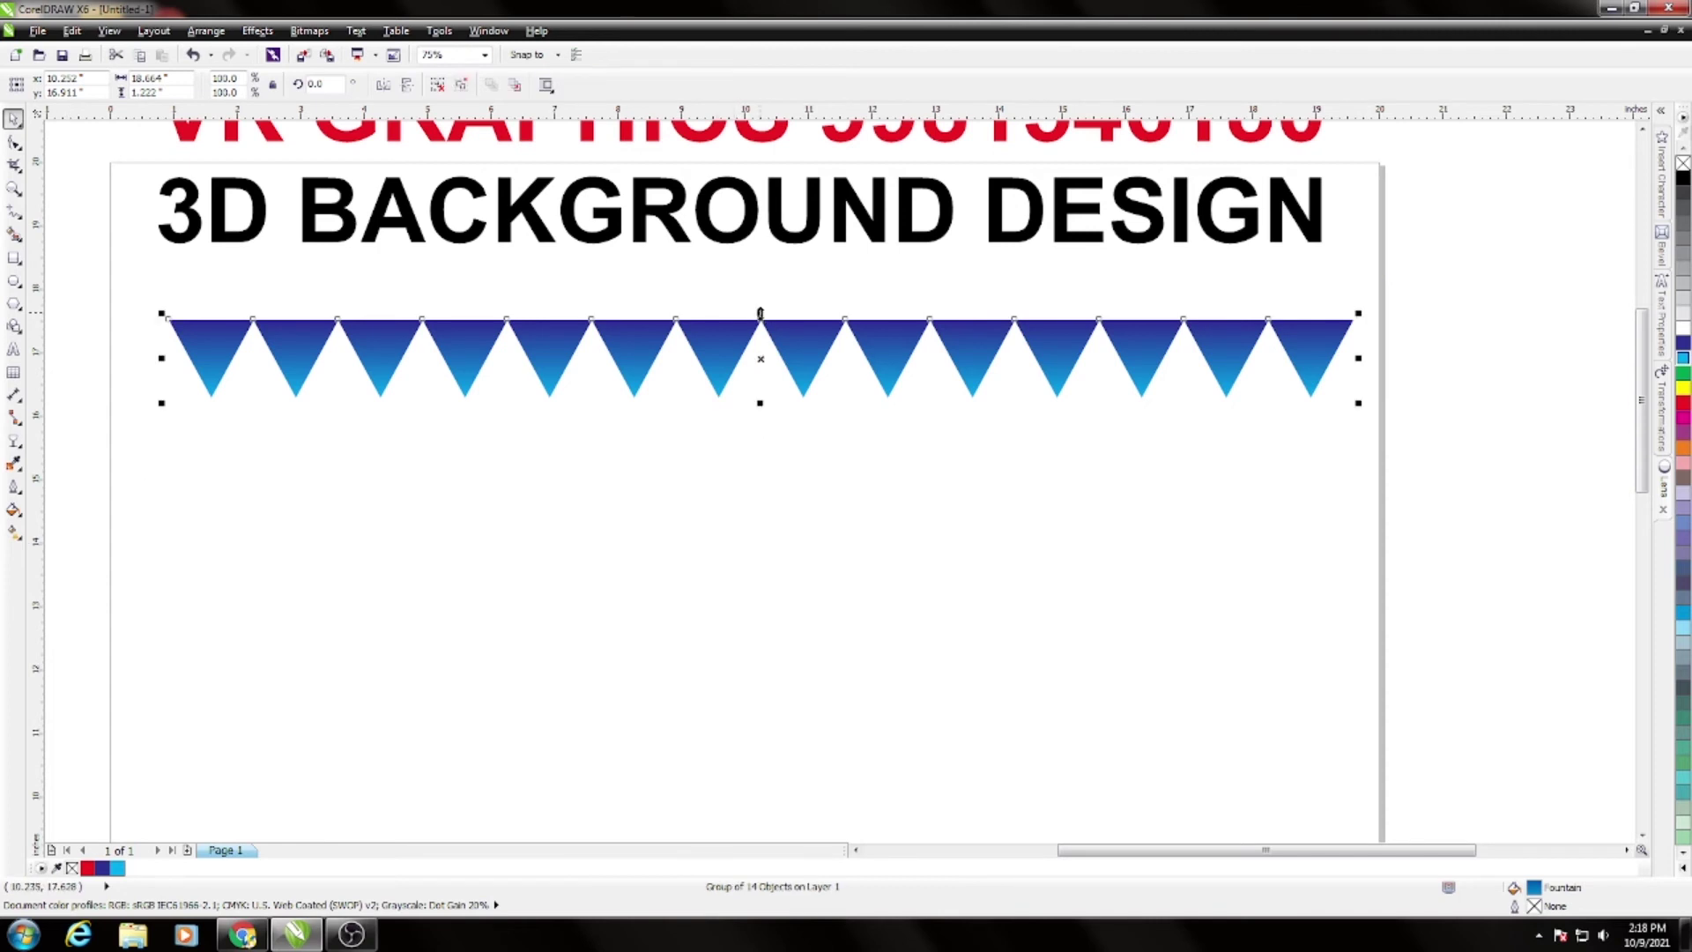
drag(209, 359, 166, 419)
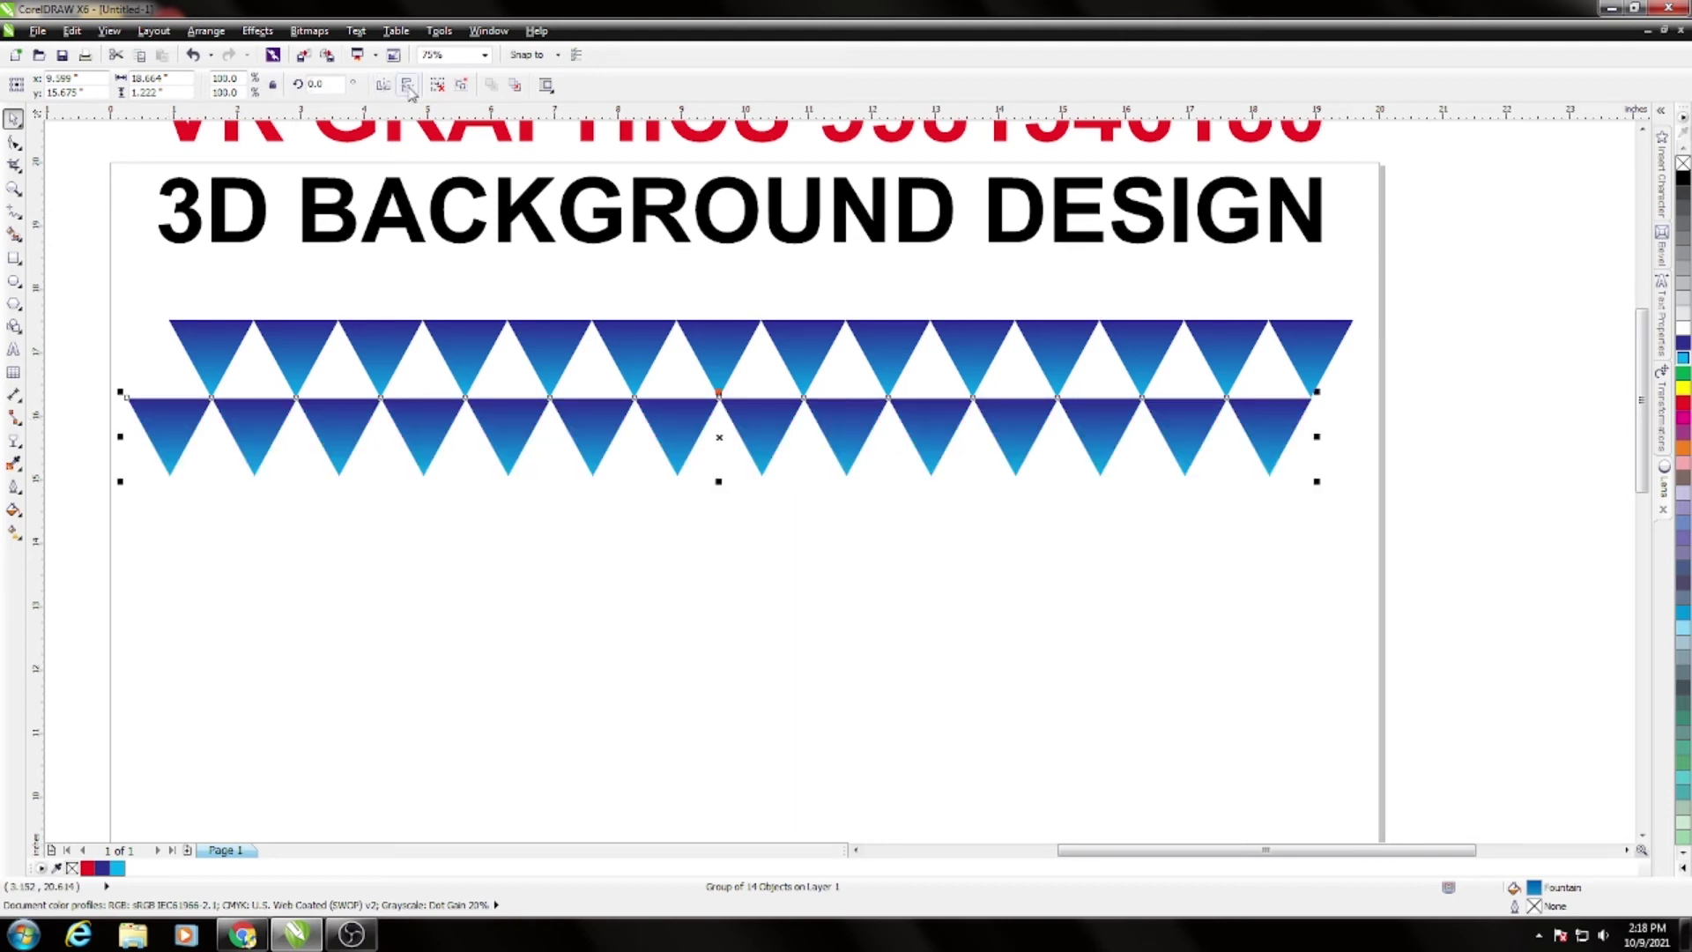
click(408, 85)
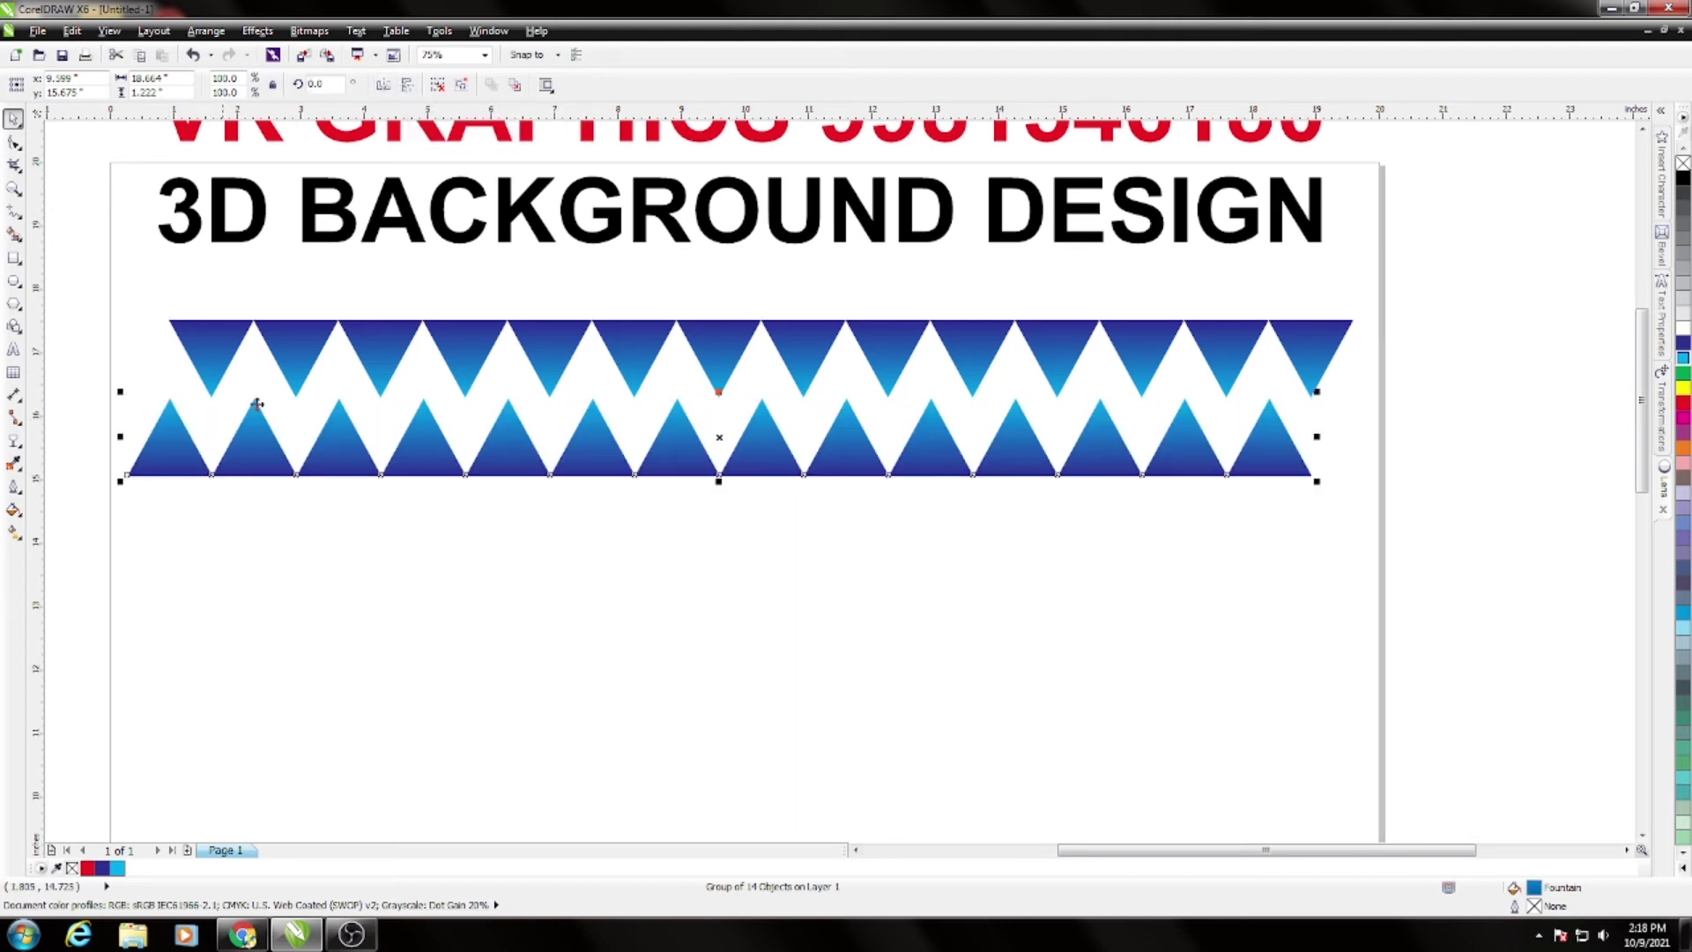
Move the mirrored row up into the gaps of the first row, aligning the tips precisely so no white sliver shows
click(215, 589)
scroll(179, 359, up, 2)
drag(340, 502, 338, 376)
scroll(333, 320, up, 6)
drag(457, 477, 408, 265)
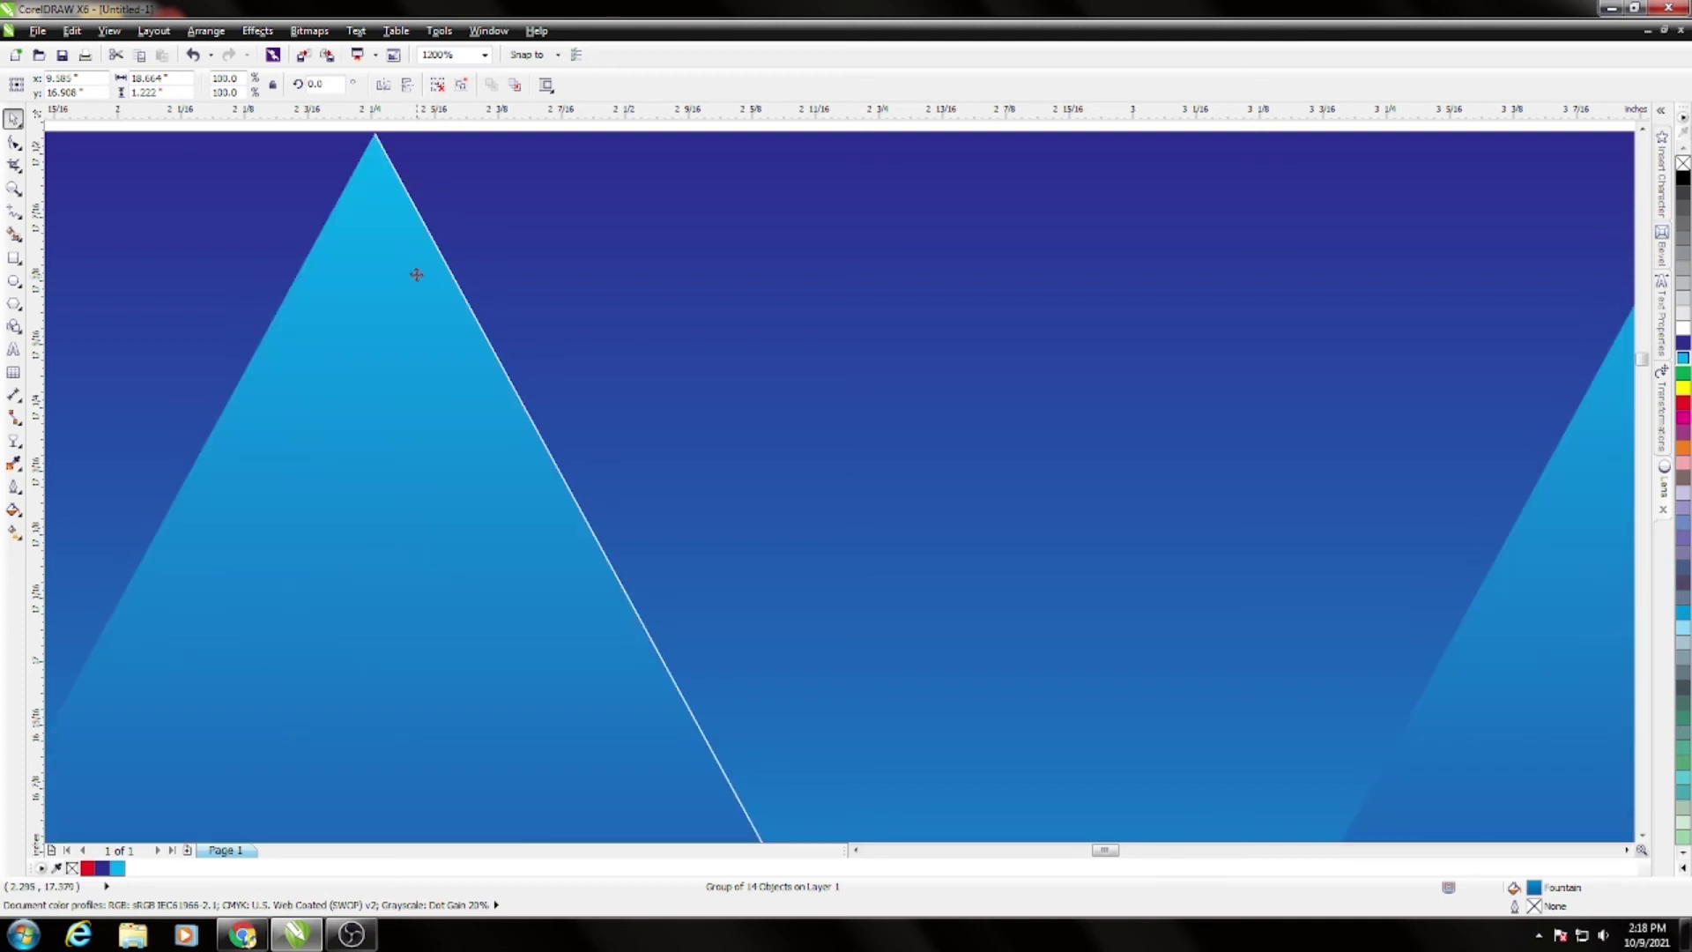
scroll(388, 191, down, 2)
scroll(385, 223, up, 5)
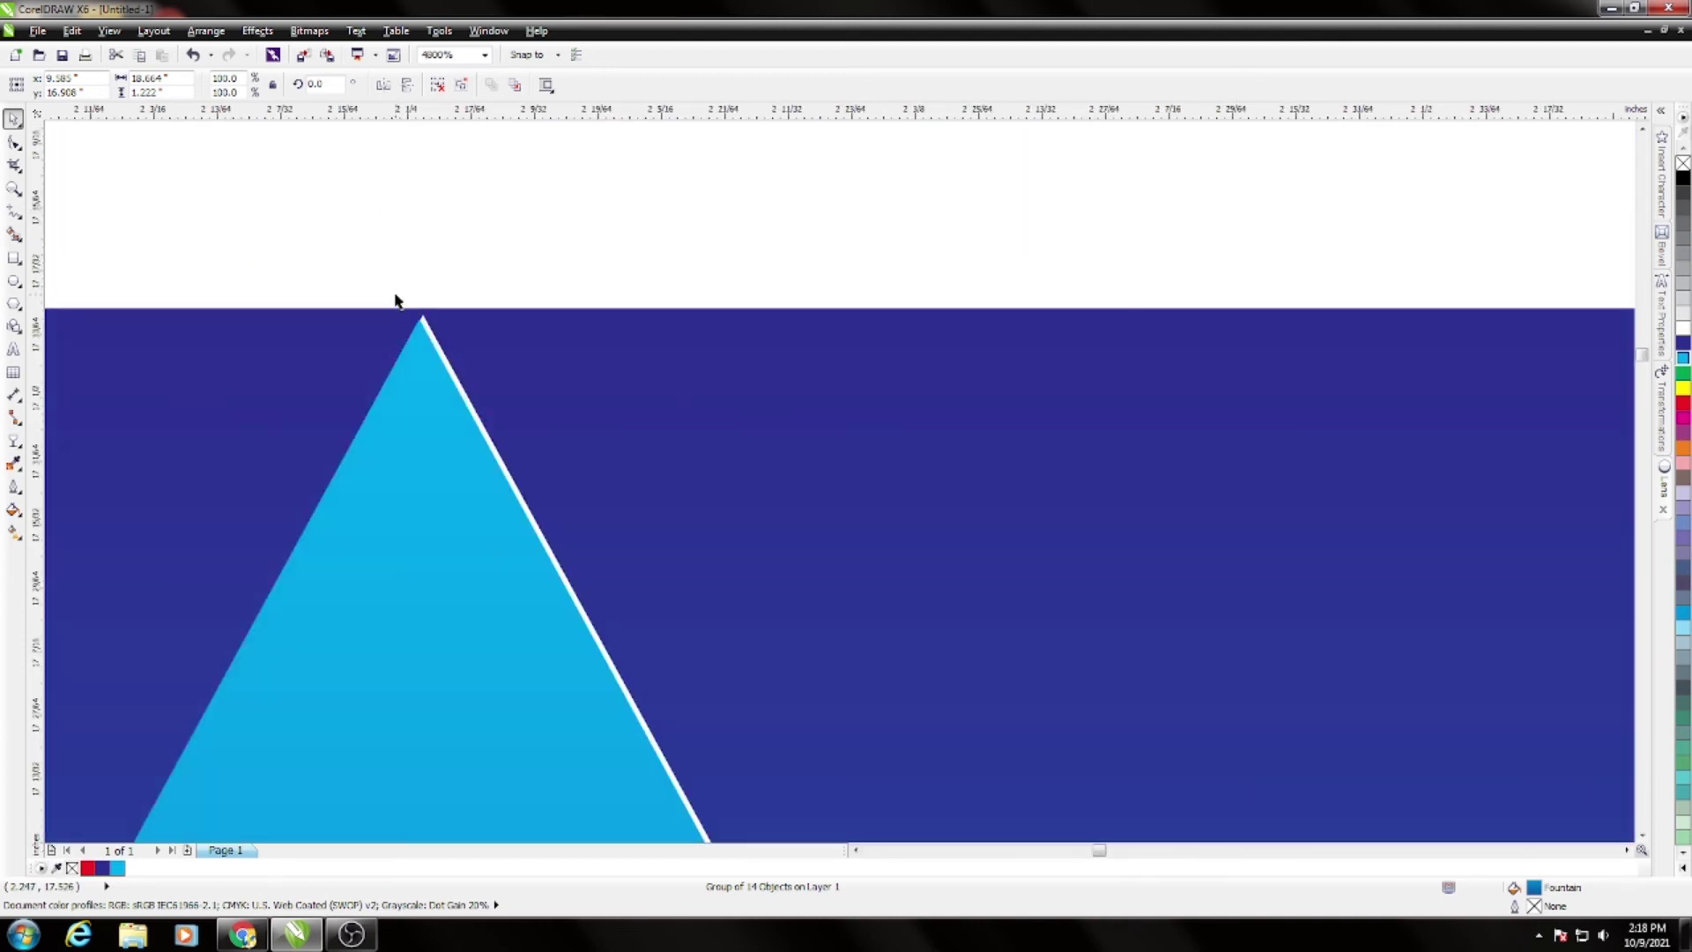
scroll(412, 315, up, 2)
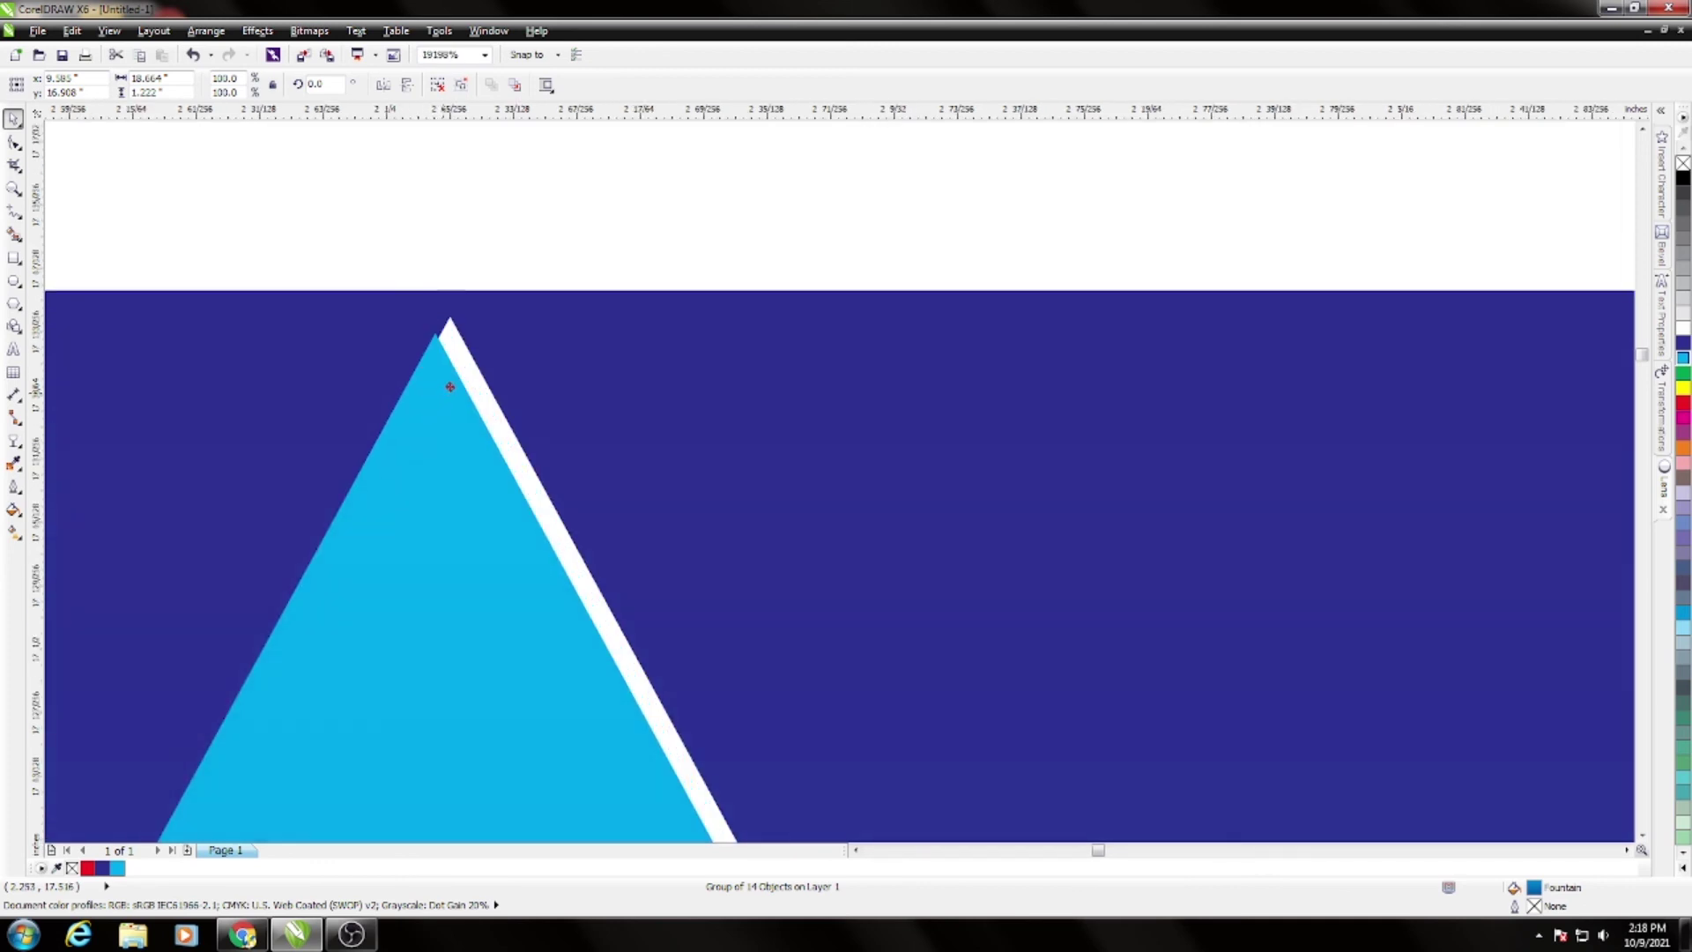
mouse_move(449, 386)
mouse_down()
mouse_move(462, 379)
mouse_move(442, 337)
mouse_move(437, 359)
mouse_up()
scroll(450, 342, up, 1)
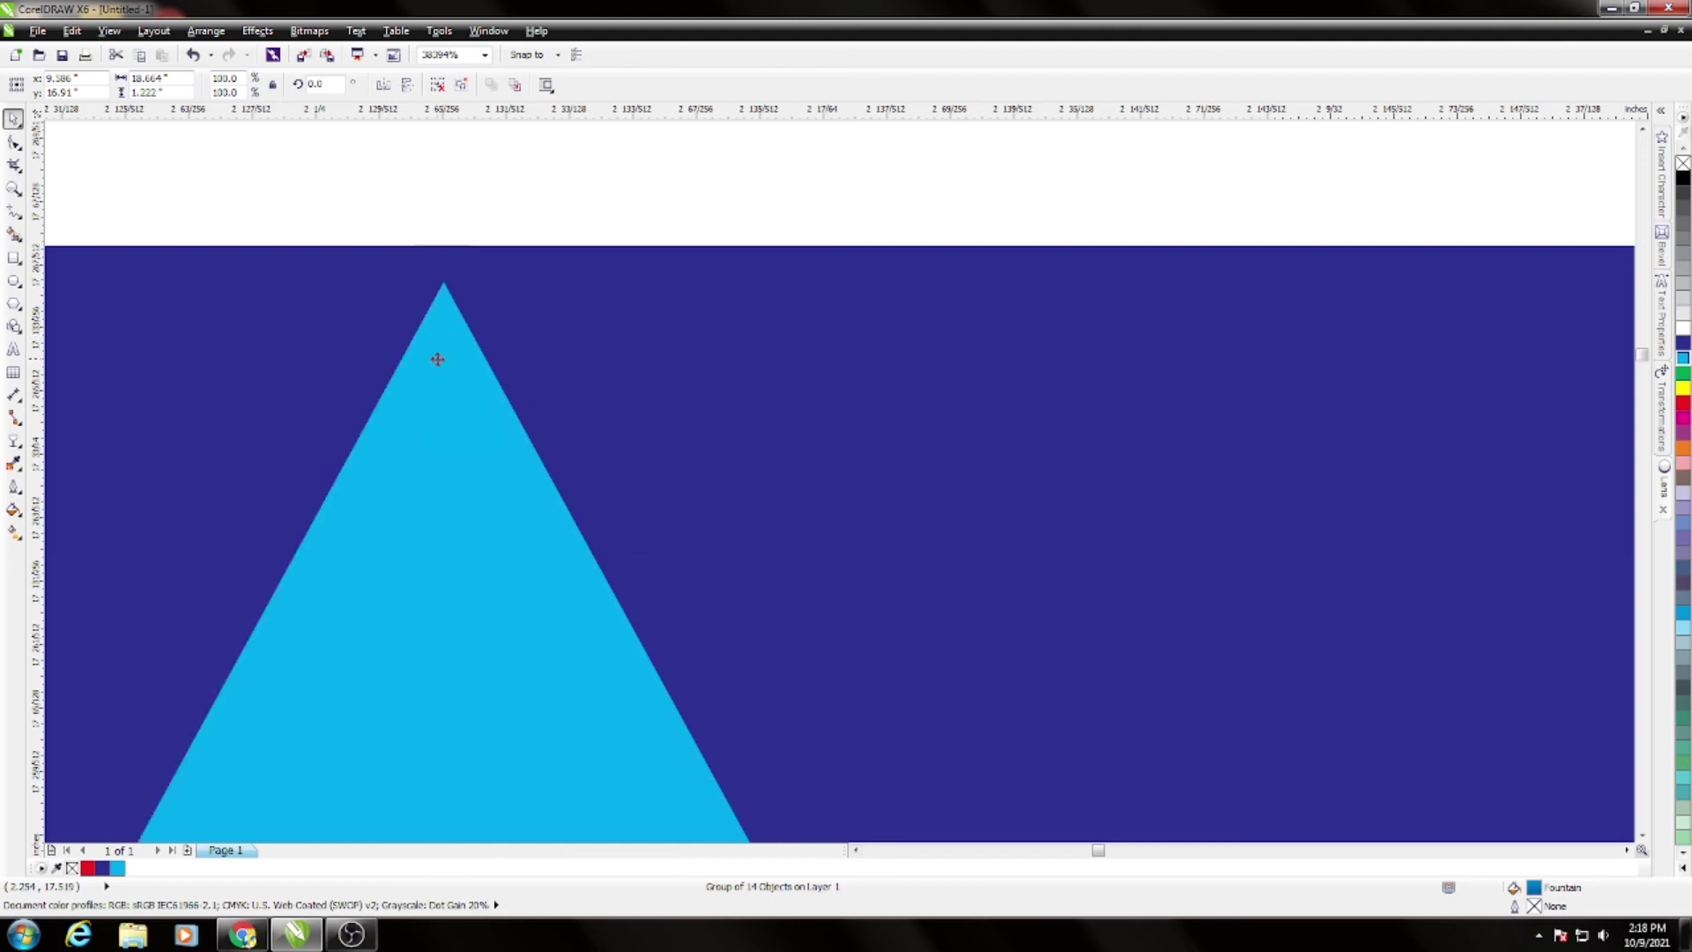
scroll(438, 360, down, 8)
scroll(438, 359, down, 5)
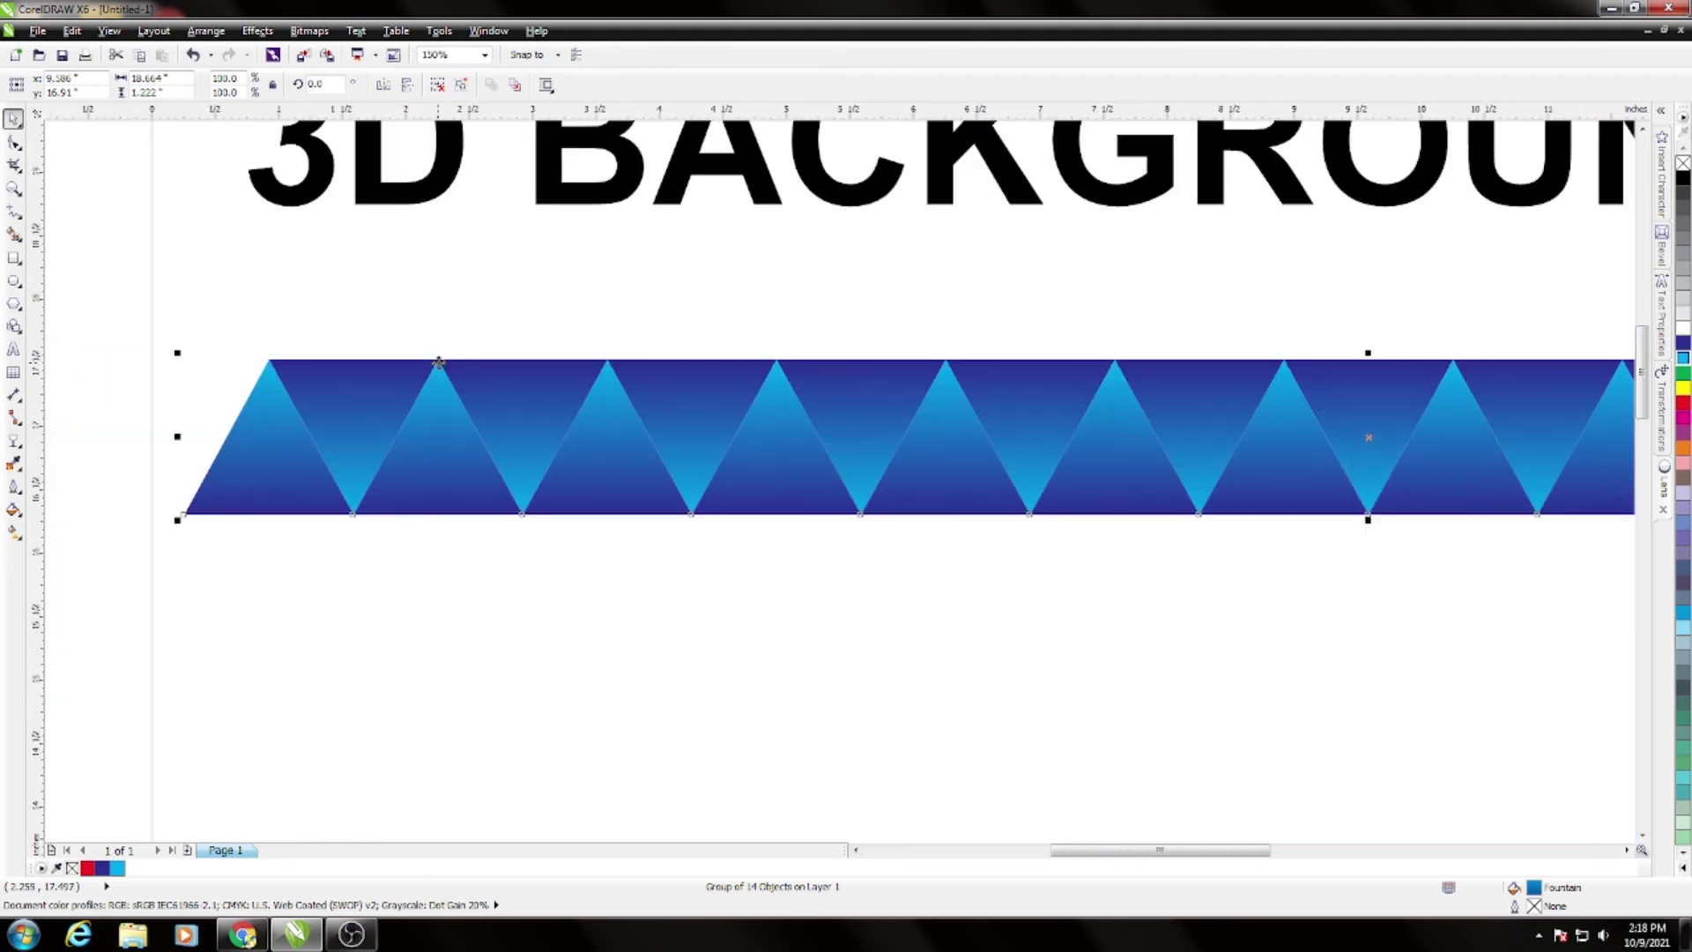
Group the two interlocked rows and add a vertically mirrored copy of the band flush beneath it
drag(326, 346, 1014, 501)
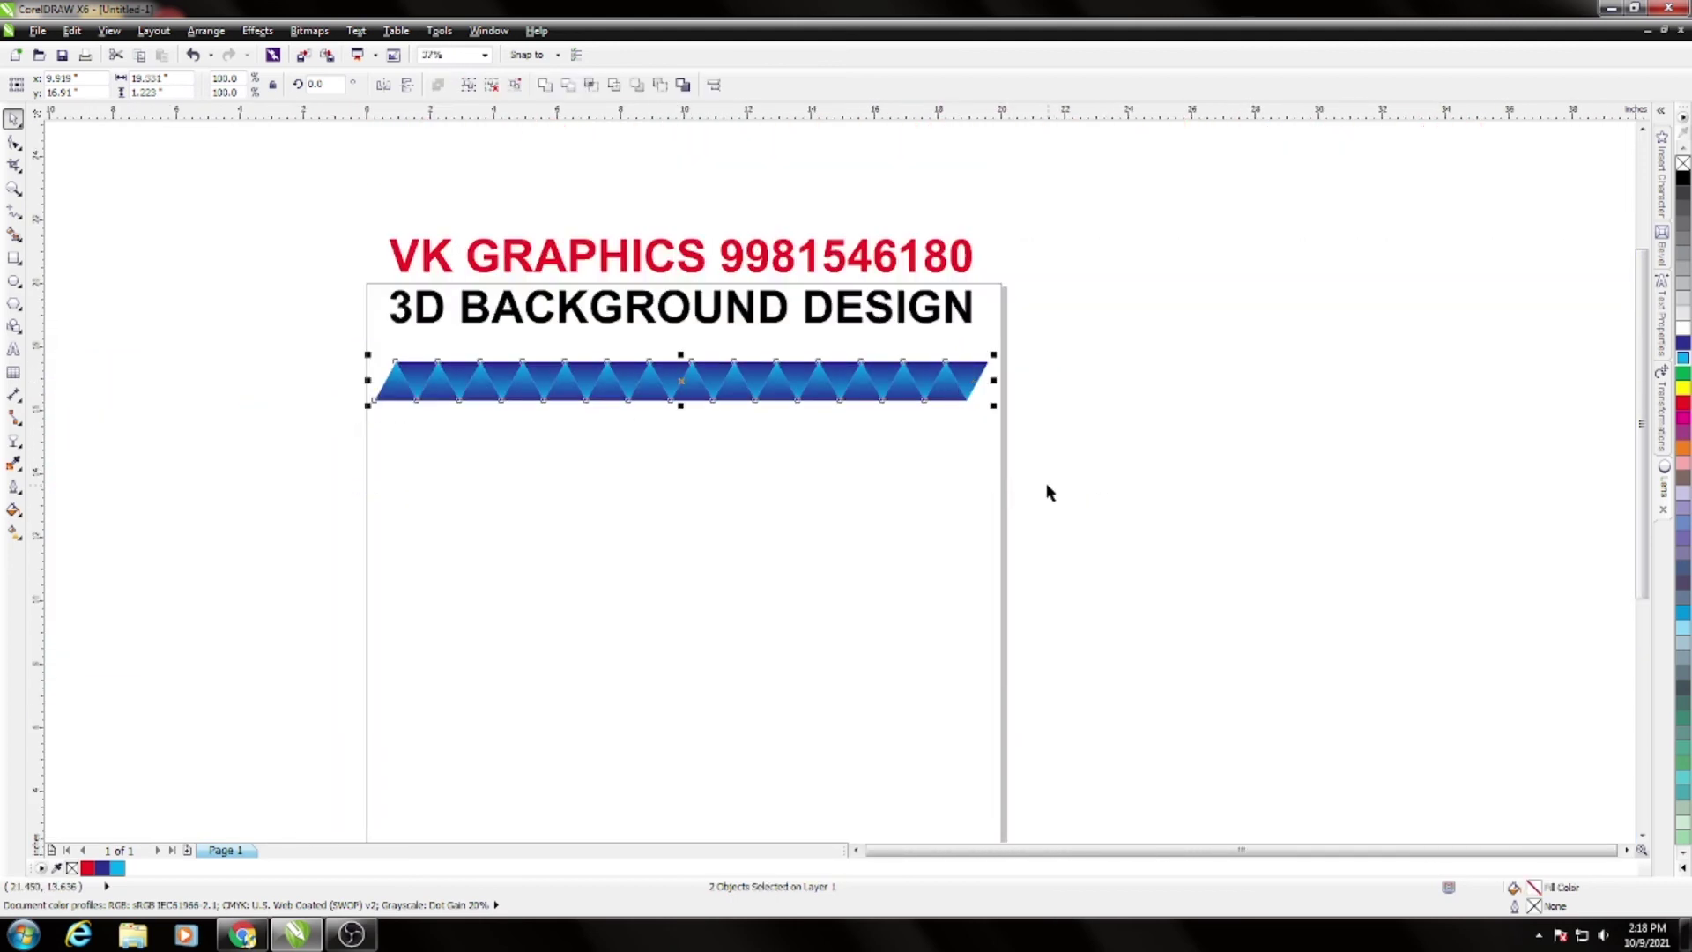
key(ctrl+g)
drag(682, 361, 679, 445)
scroll(670, 404, up, 4)
key(ctrl+Up)
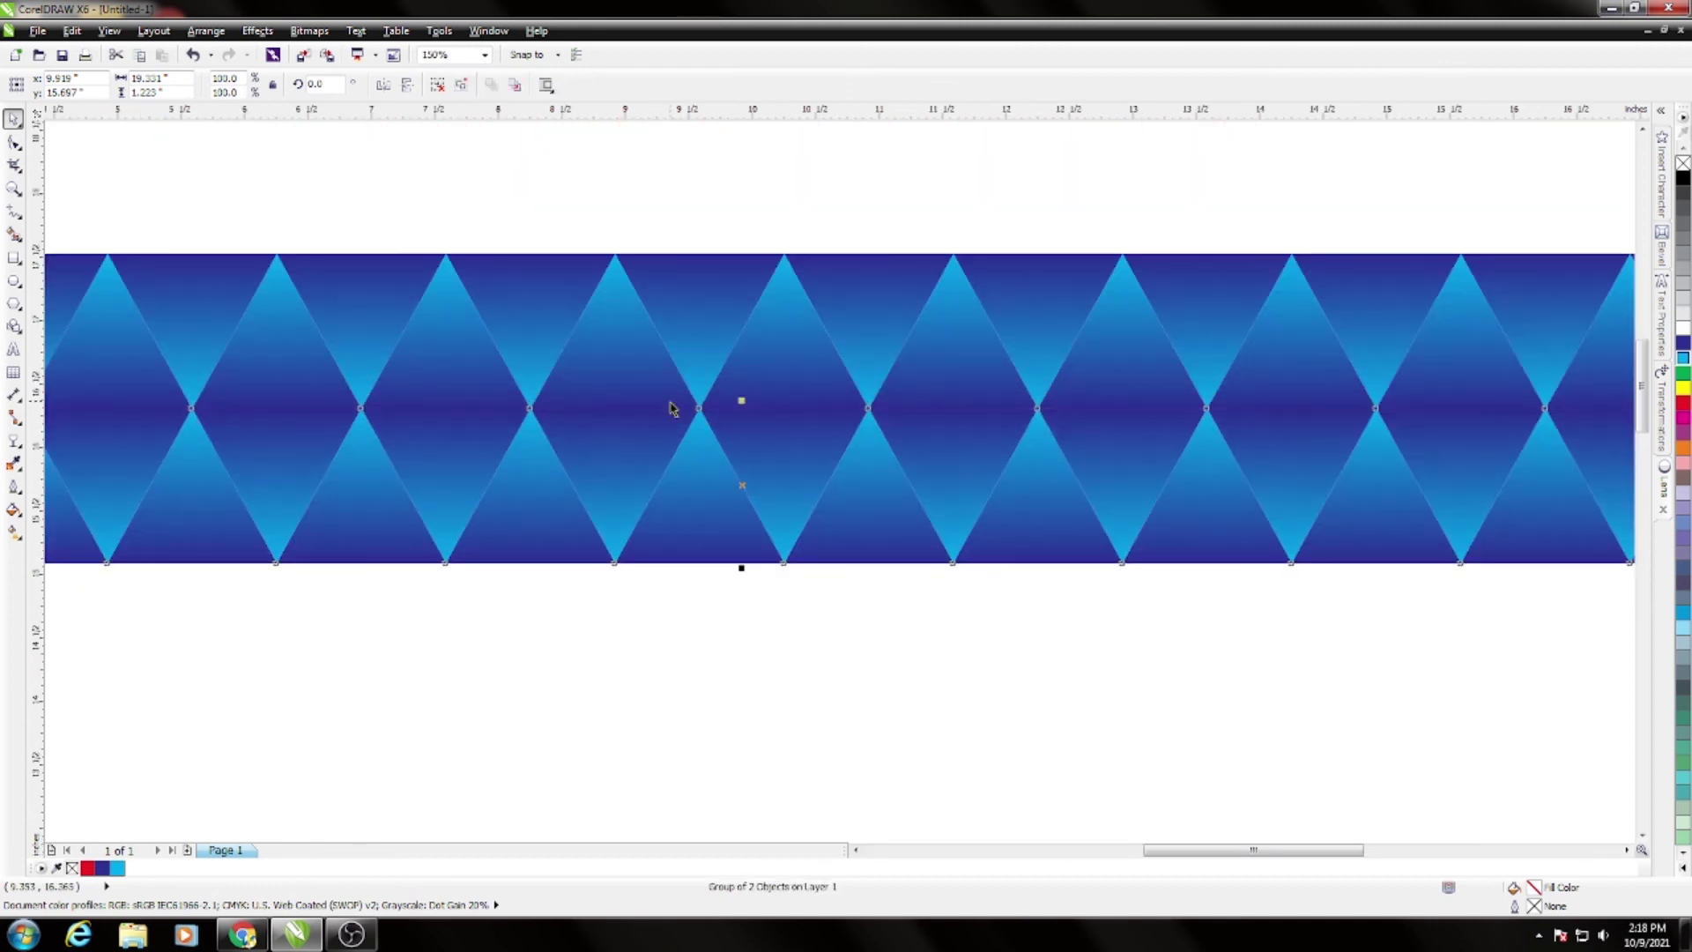
Duplicate the two blue bands directly below themselves to make a block of four bands
click(655, 723)
scroll(633, 470, down, 4)
drag(278, 377, 1204, 576)
drag(668, 378, 670, 472)
drag(444, 488, 447, 486)
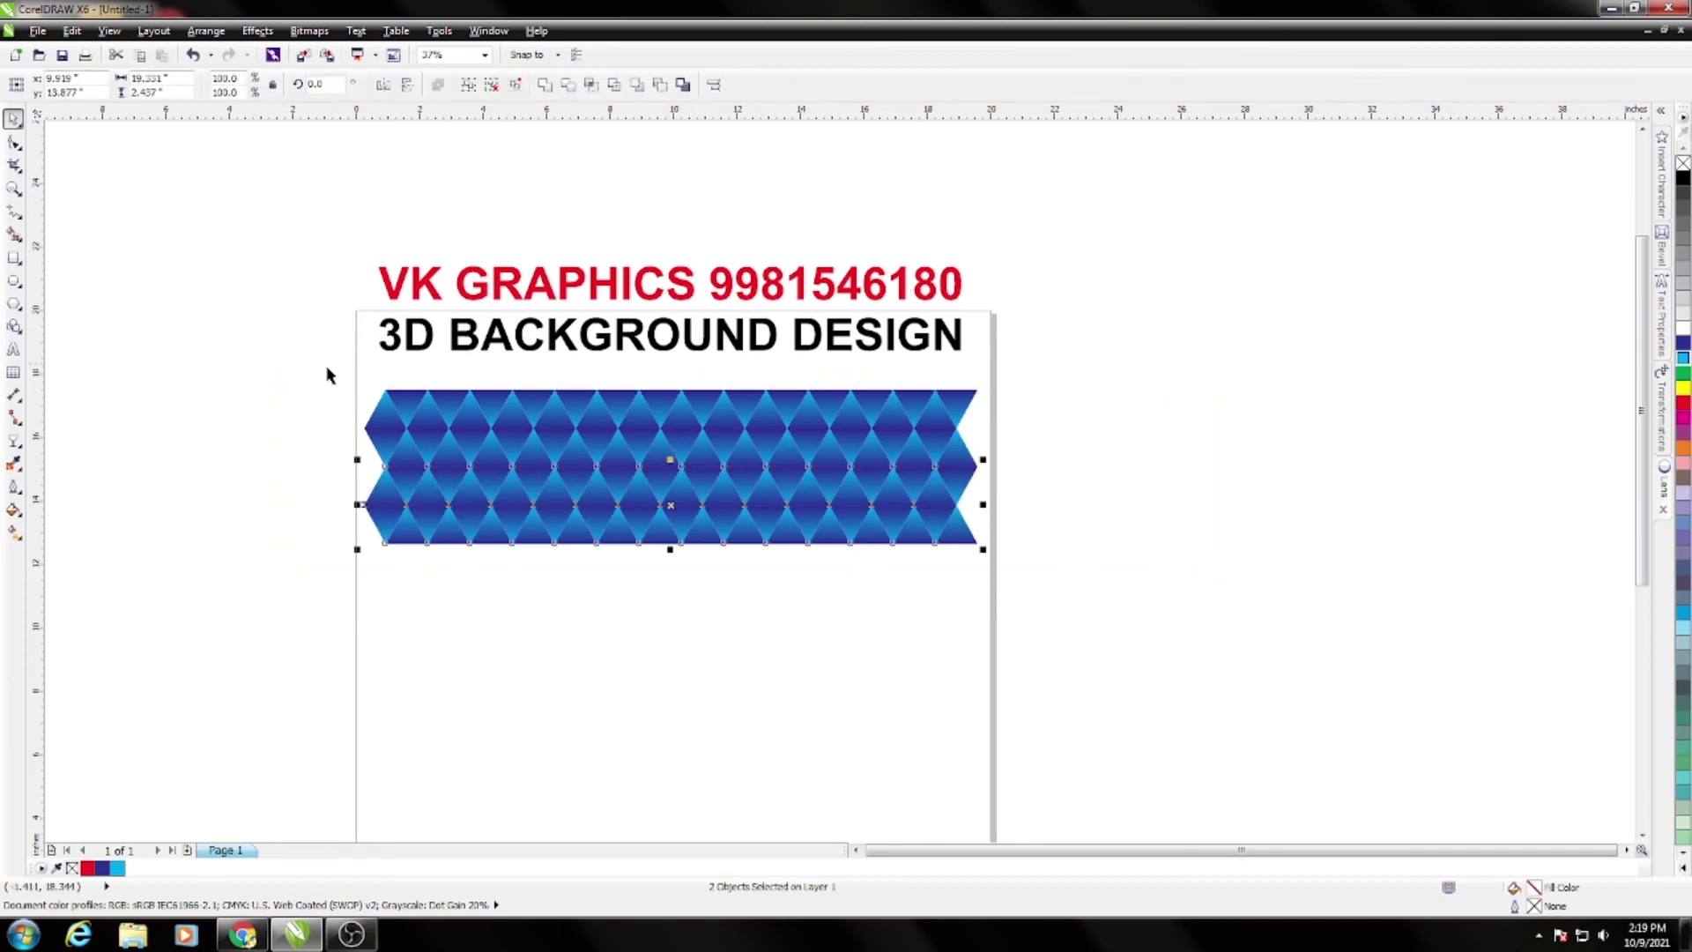
Add two more copies of the four-band block below it, extending the pattern to twelve bands
drag(327, 375, 988, 724)
drag(670, 383, 667, 589)
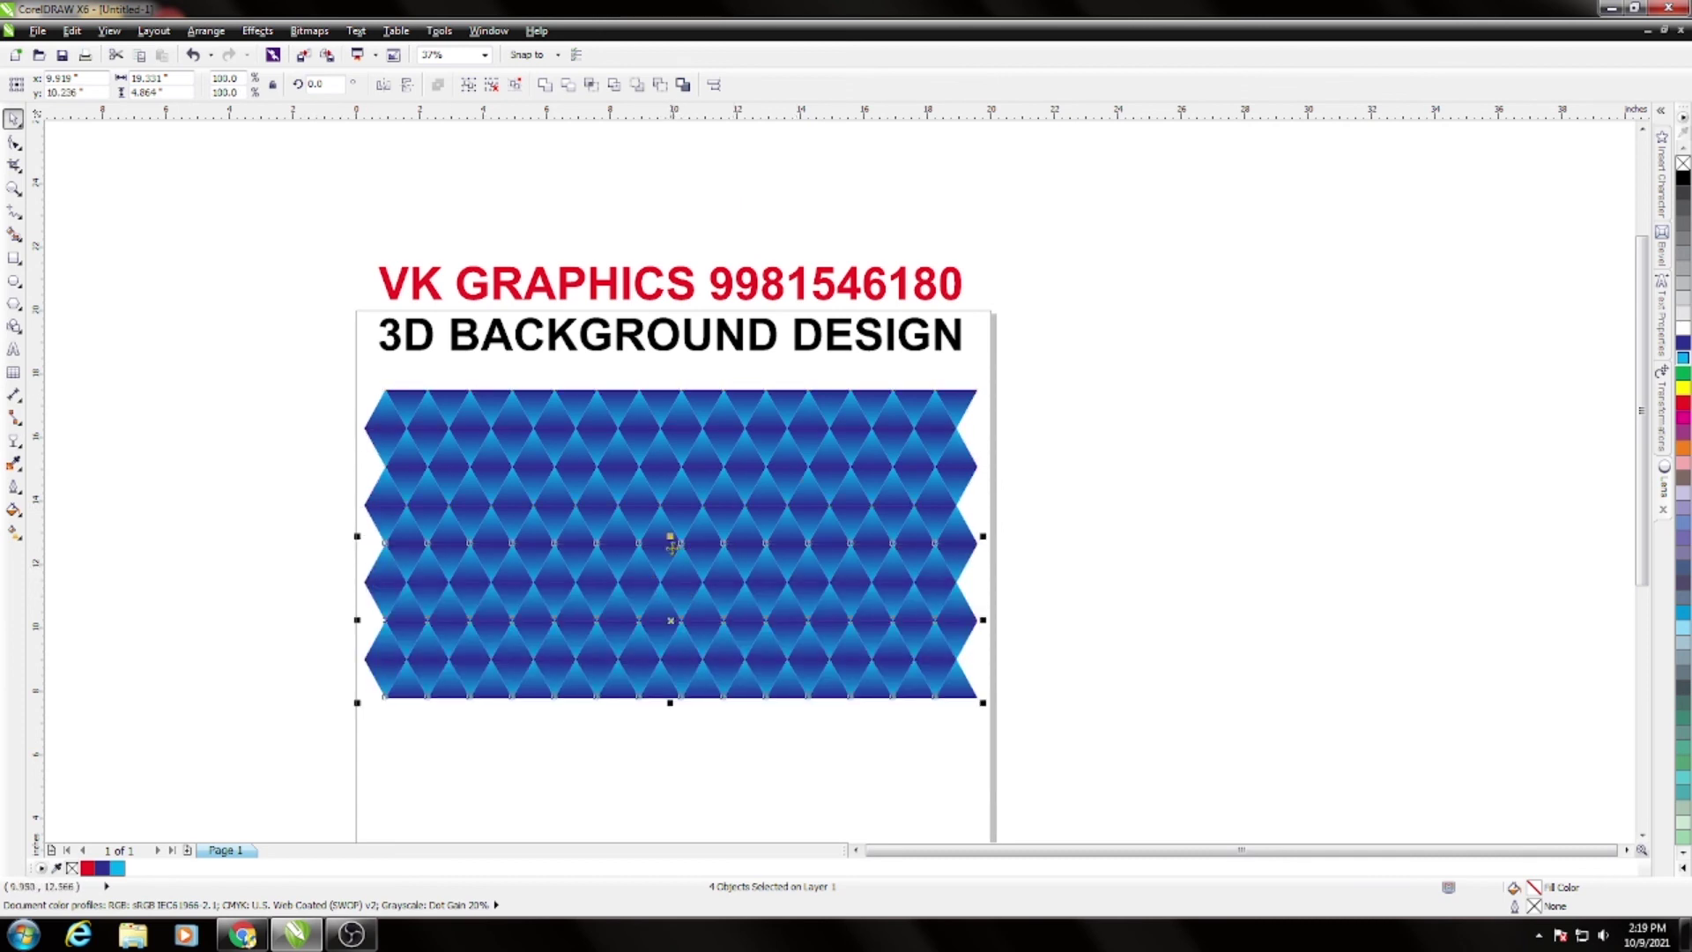
drag(671, 620, 670, 775)
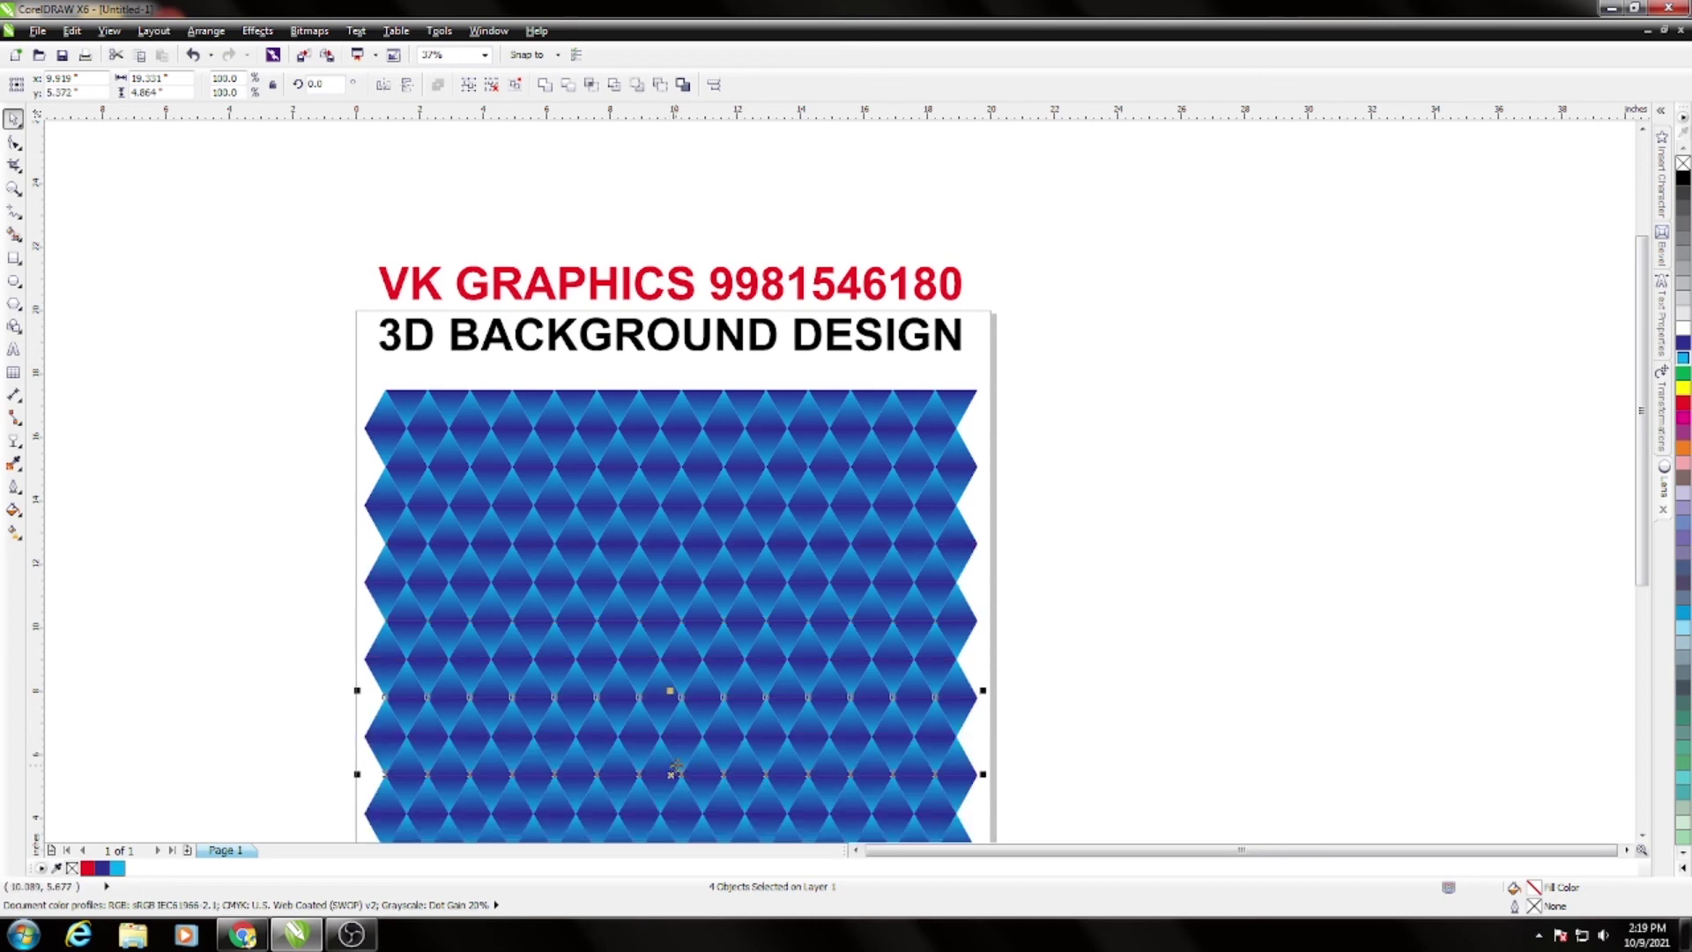
Preview the blue pattern with its headings full screen, and examine the diamond pattern up close
scroll(657, 539, down, 2)
drag(409, 306, 884, 756)
click(479, 438)
drag(449, 375, 1005, 816)
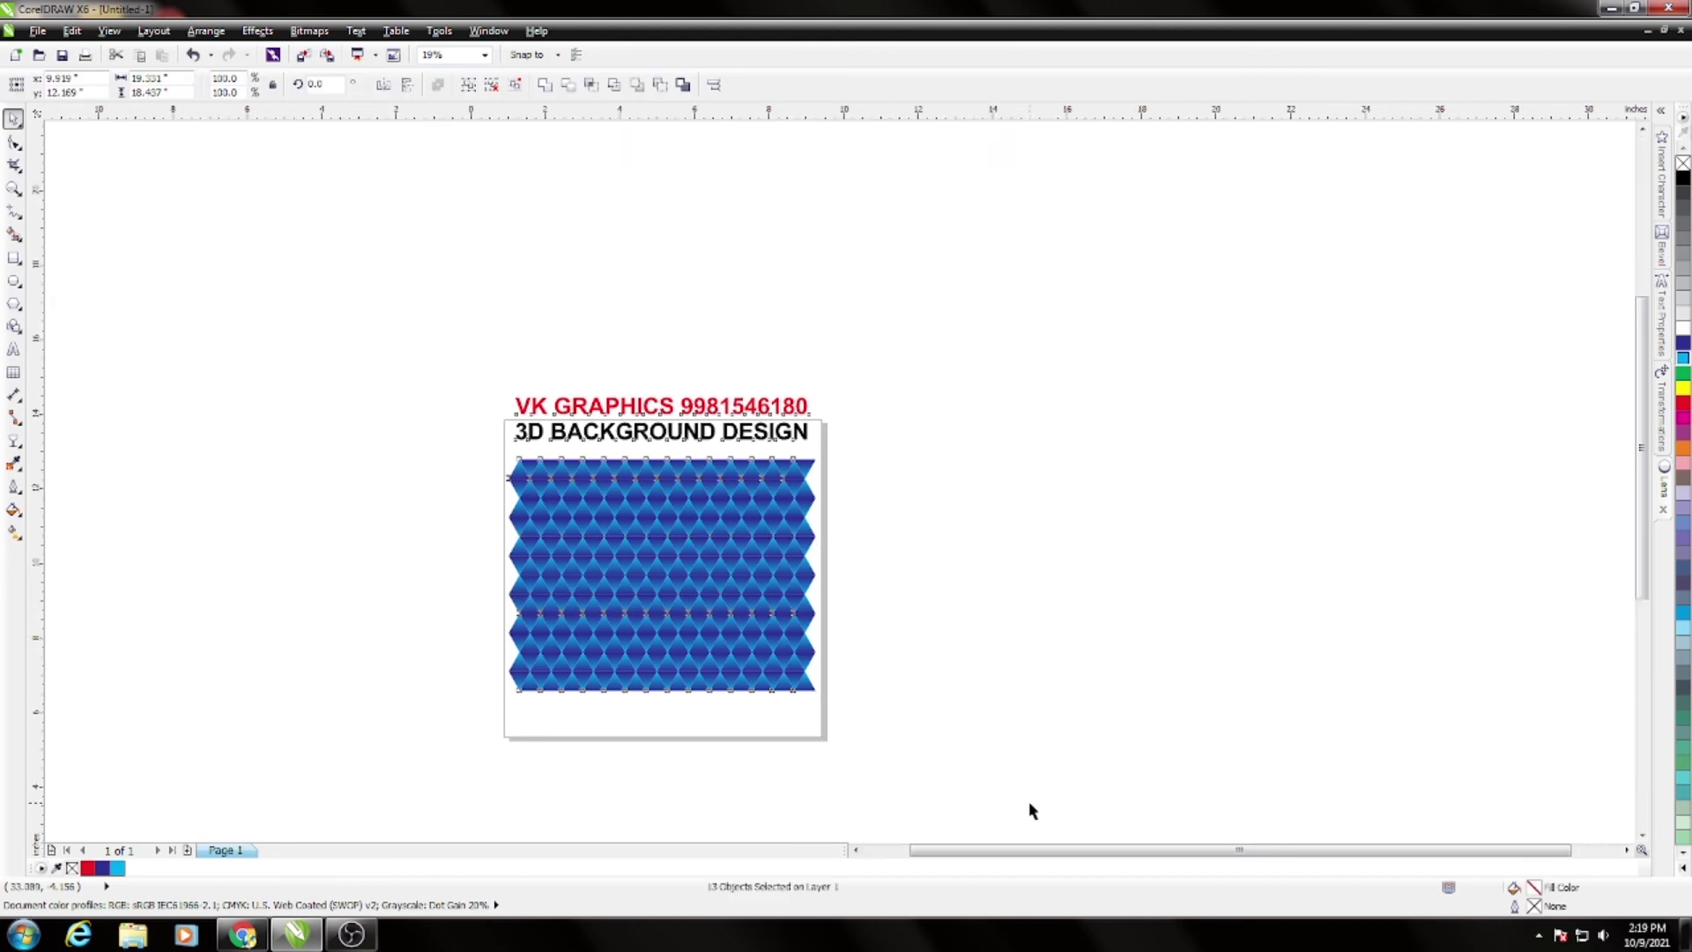
key(F9)
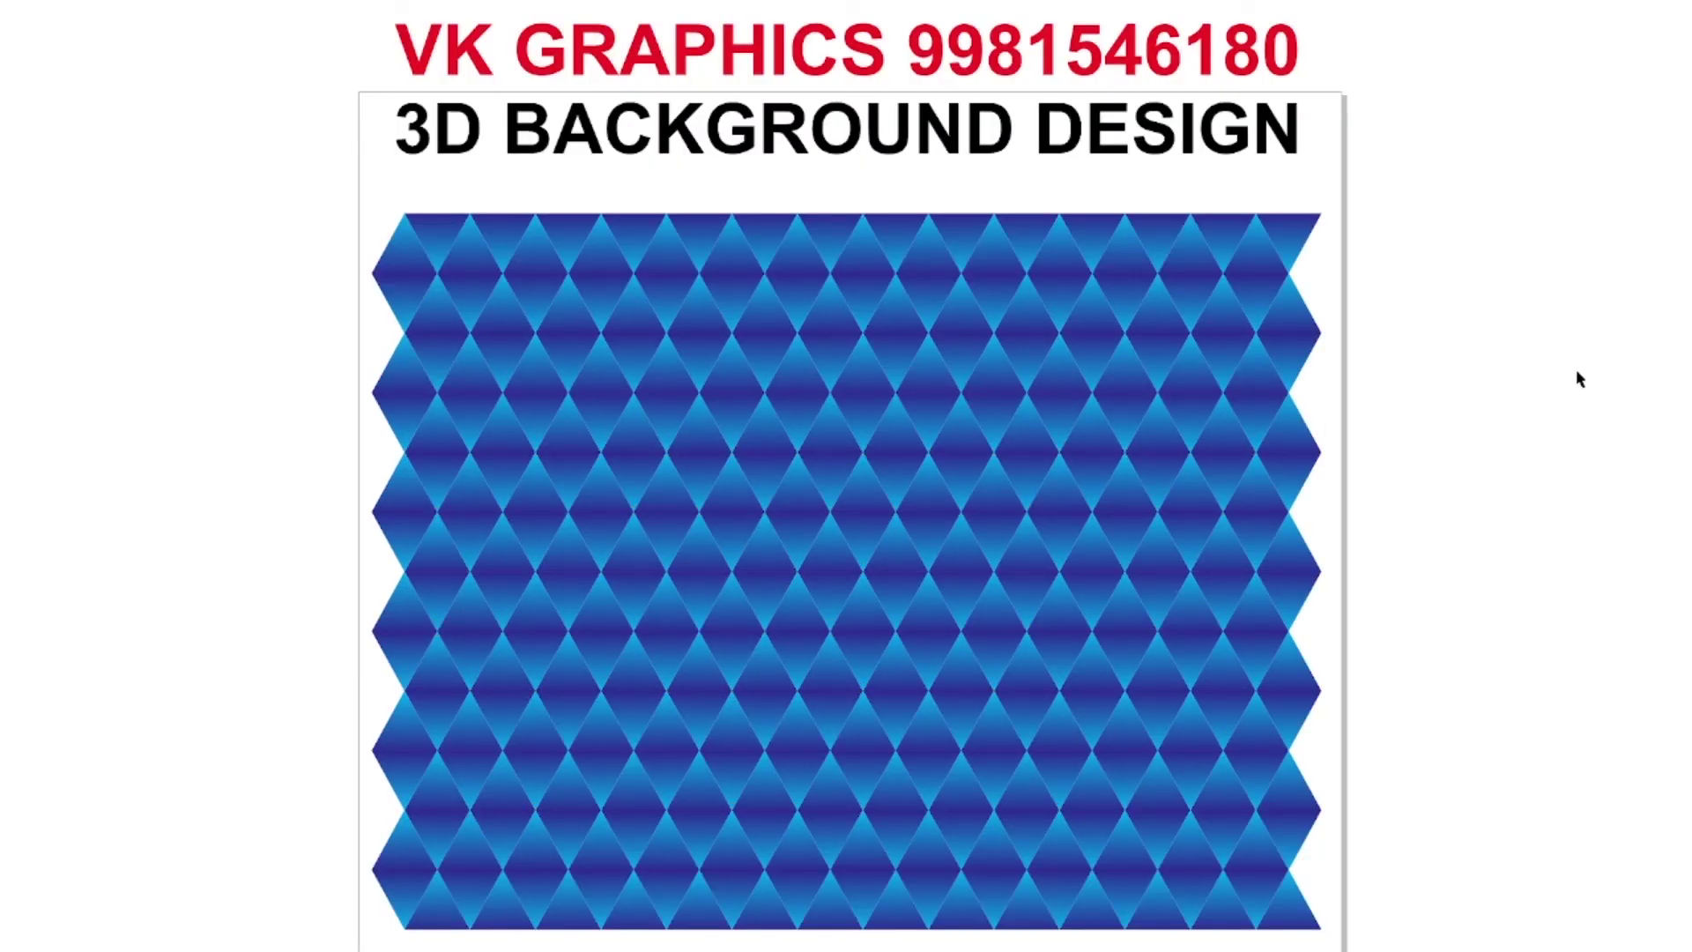
click(1532, 374)
scroll(790, 438, up, 4)
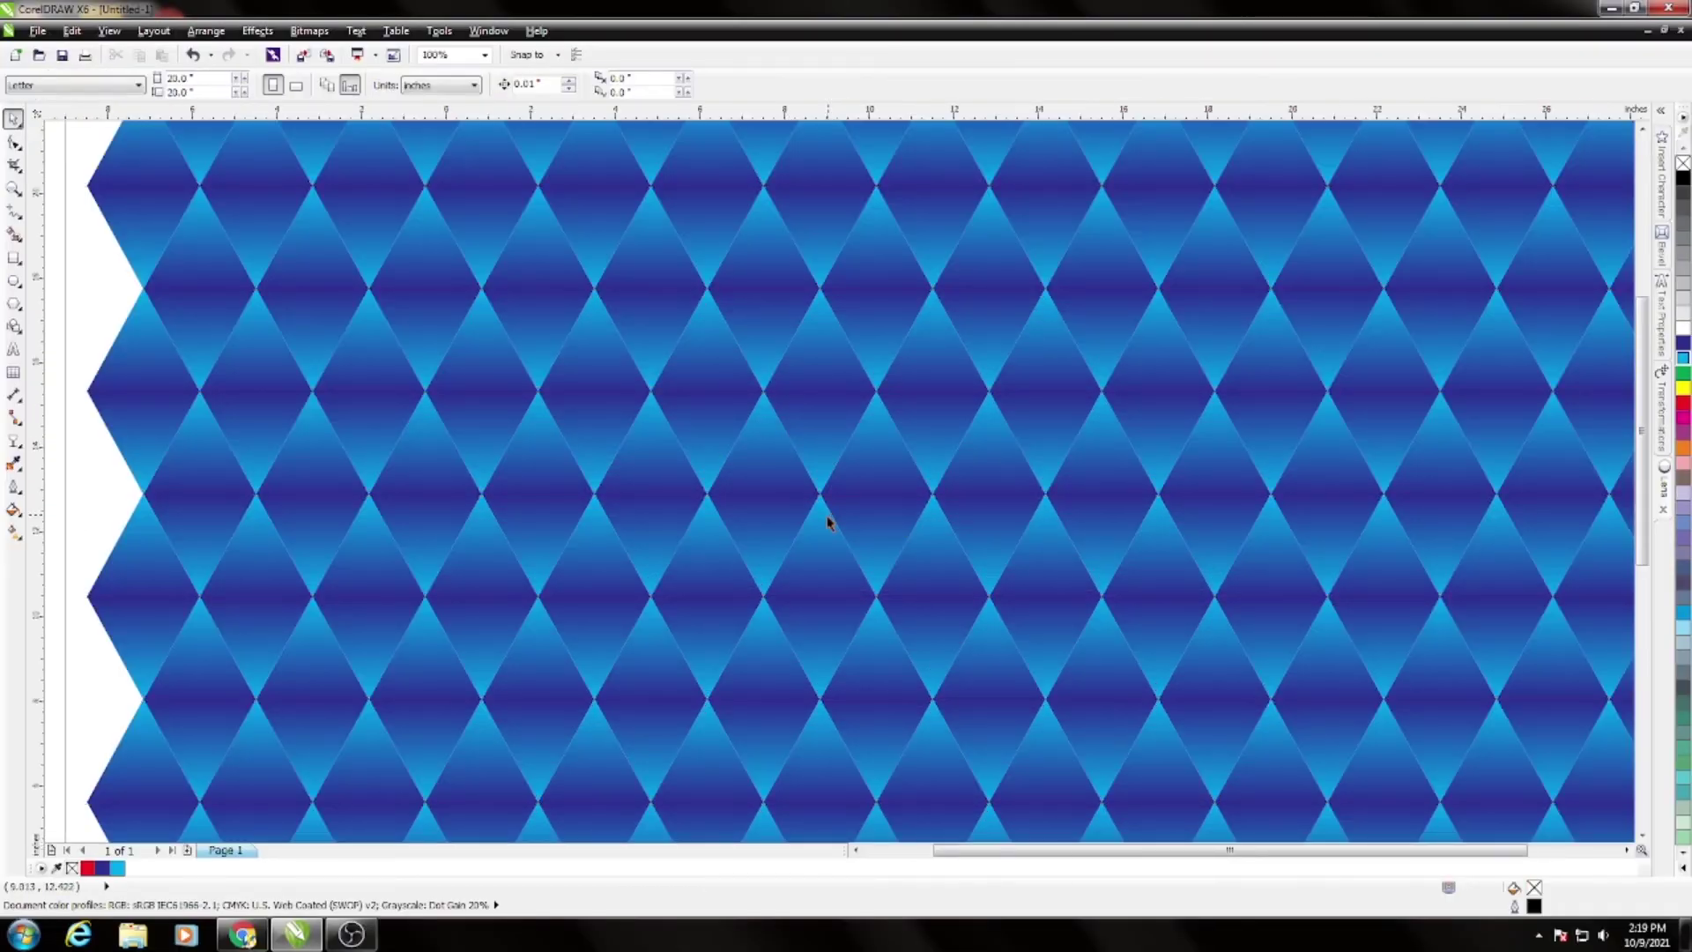